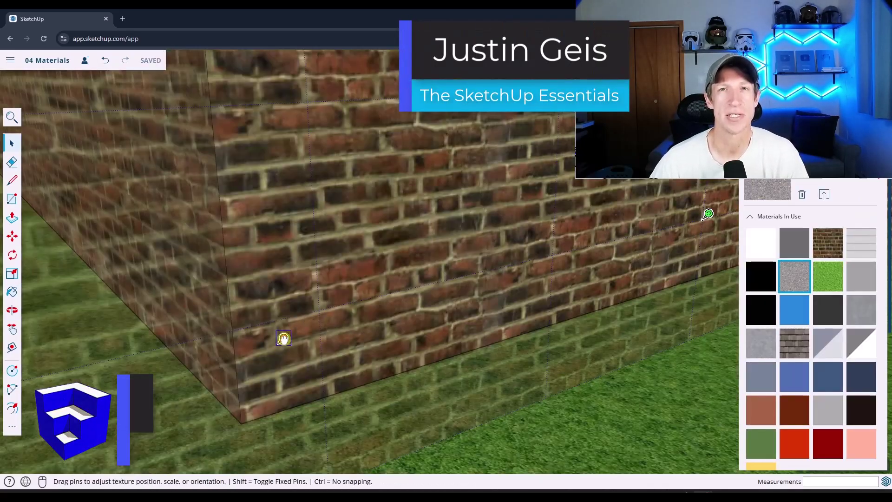
Reposition the metal fence texture on the front fence face using its texture pins
scroll(283, 338, down, 5)
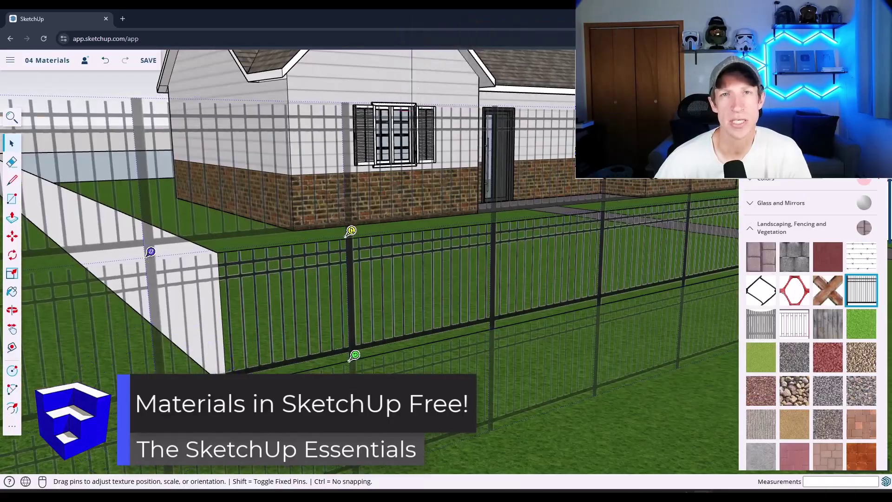
drag(355, 354, 404, 344)
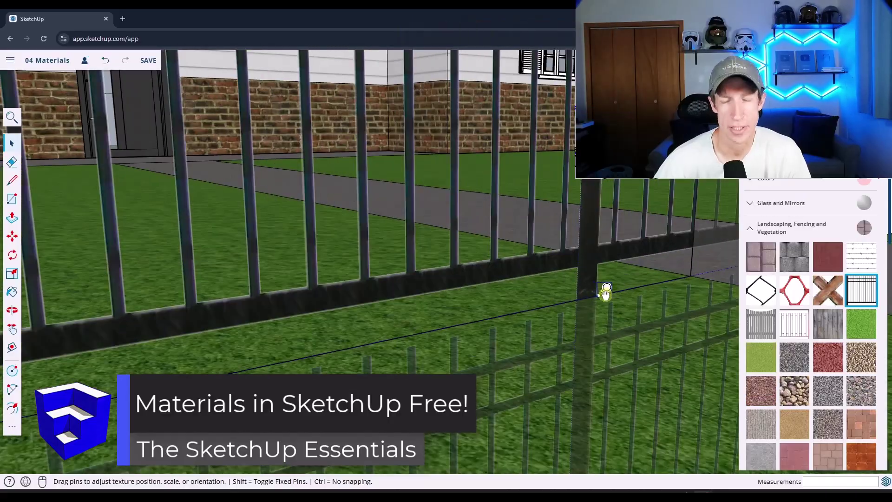
drag(597, 288, 298, 292)
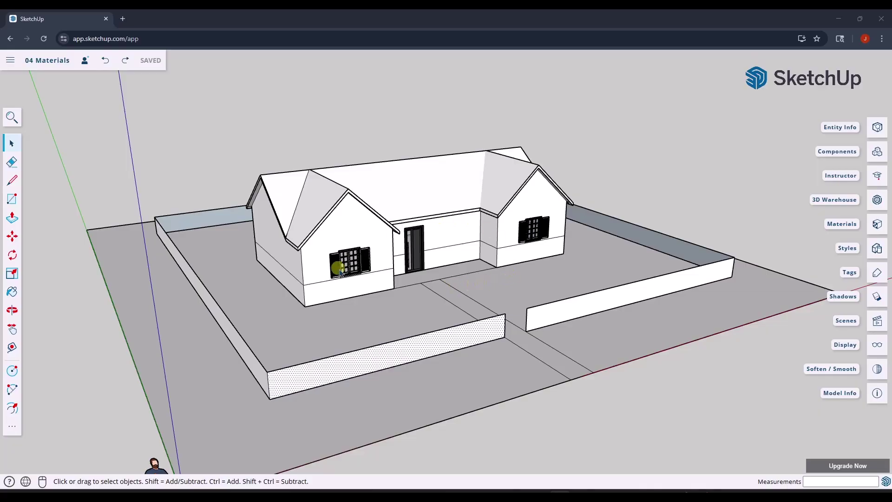
scroll(474, 304, up, 3)
middle_drag(506, 292, 468, 182)
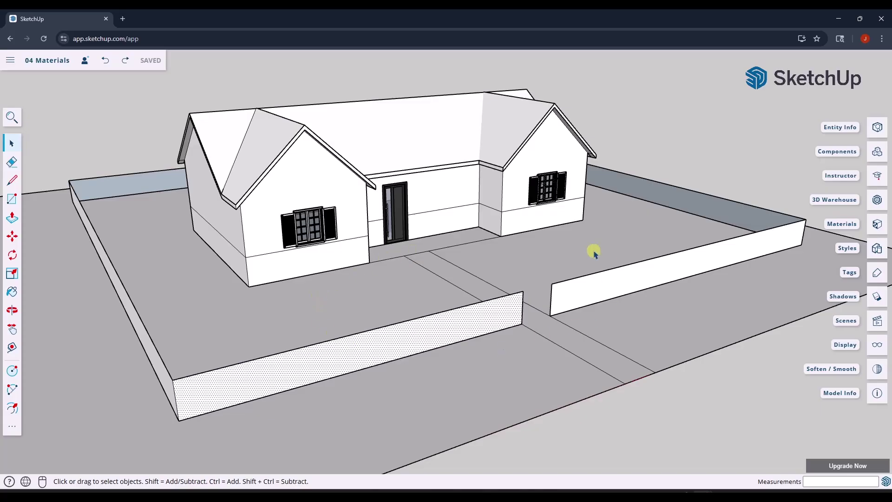
middle_drag(477, 277, 484, 282)
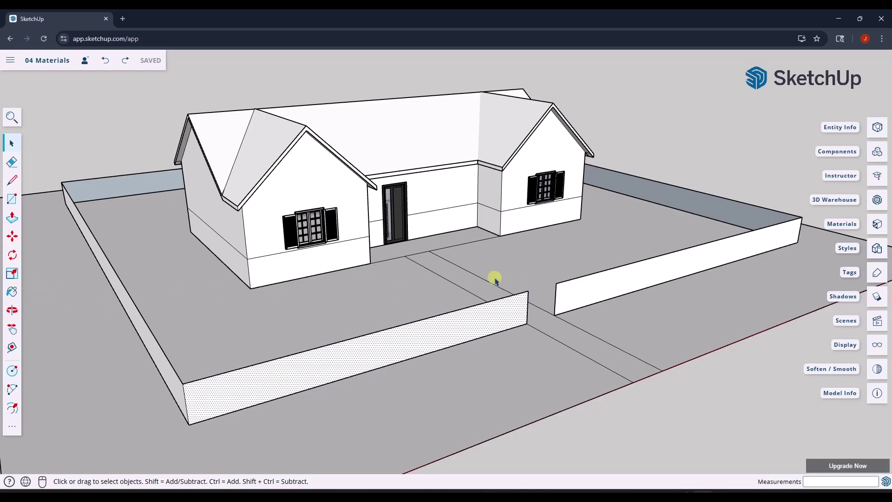
key(b)
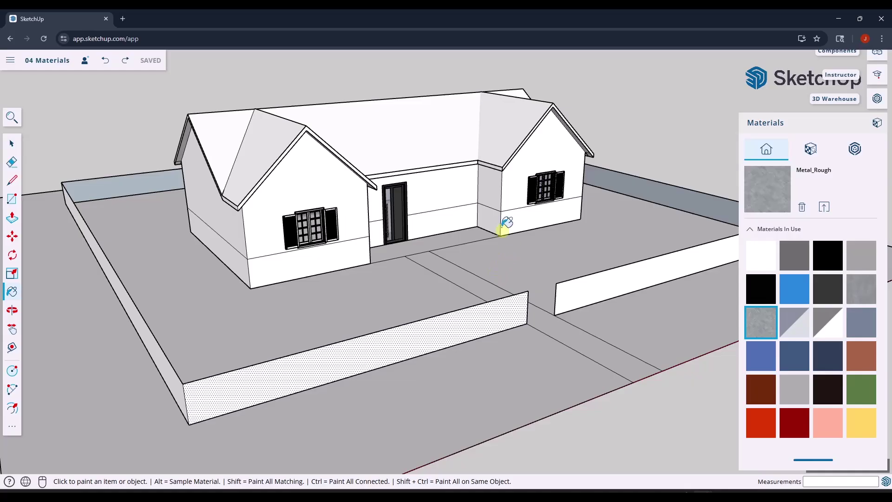
click(878, 123)
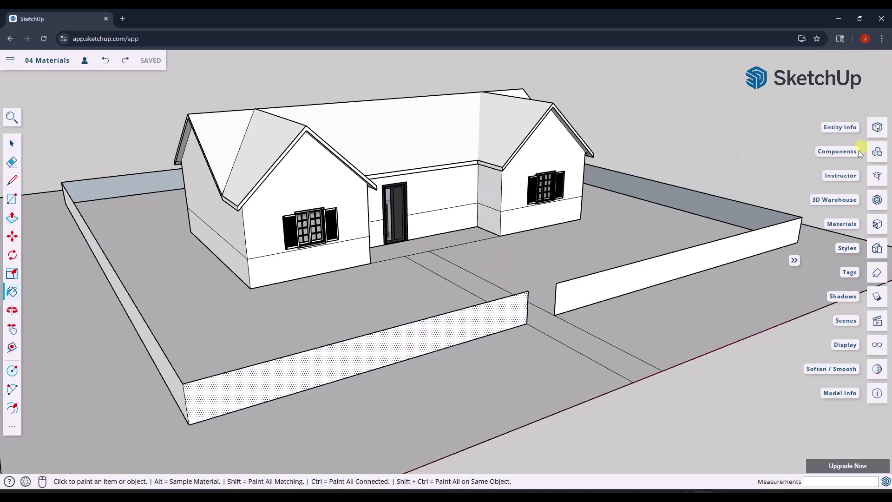
key(space)
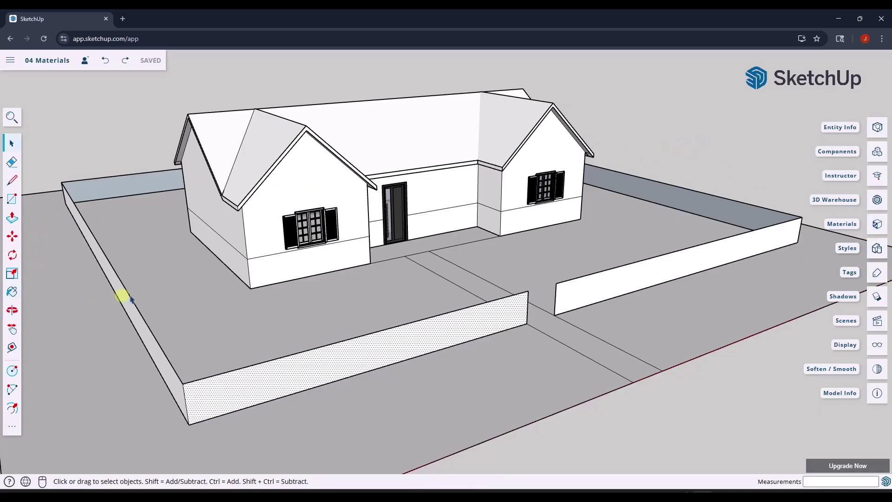
Show the model's materials and look through the swatches in use
click(878, 225)
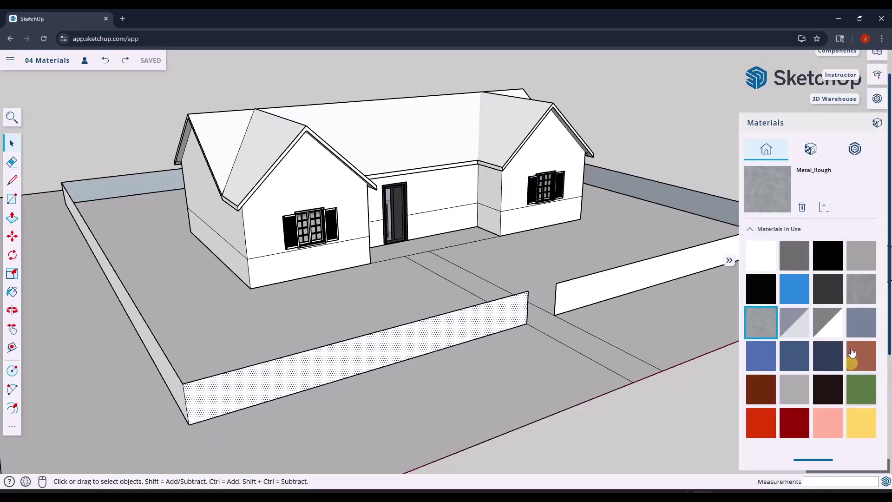
scroll(824, 343, down, 3)
scroll(829, 311, up, 2)
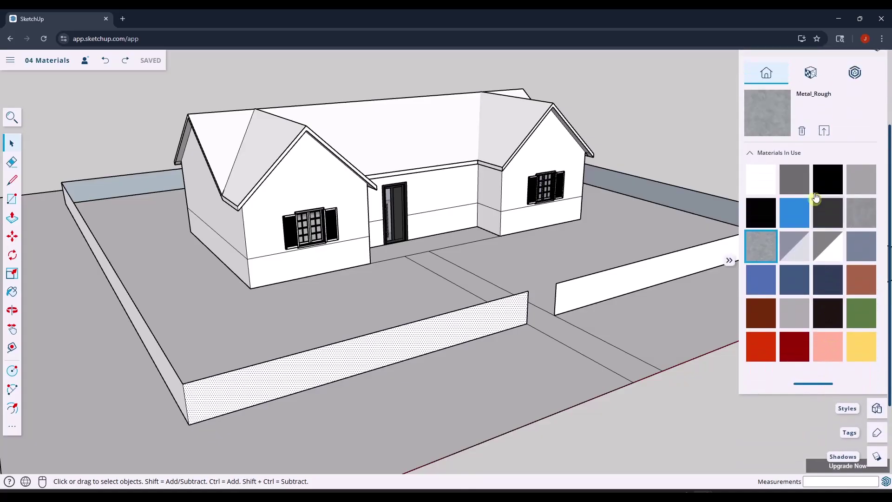
scroll(819, 262, up, 3)
scroll(820, 263, down, 1)
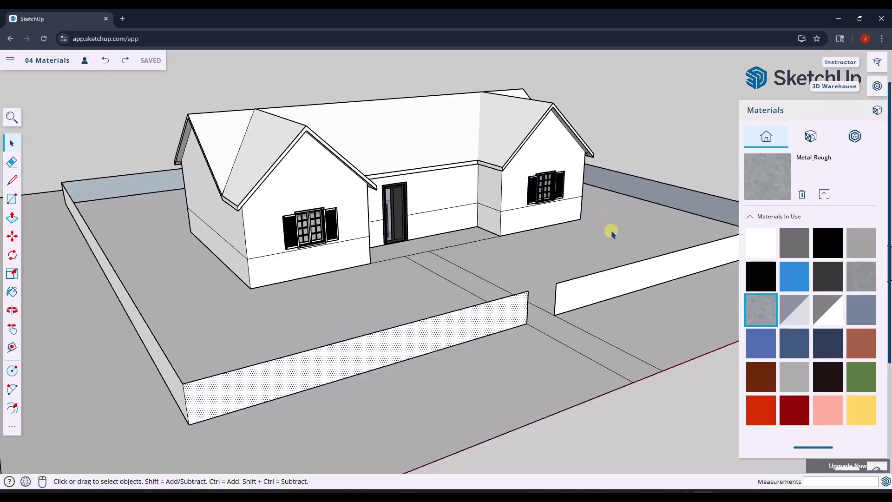
mouse_move(617, 248)
middle_down()
mouse_move(617, 215)
mouse_move(617, 231)
middle_up()
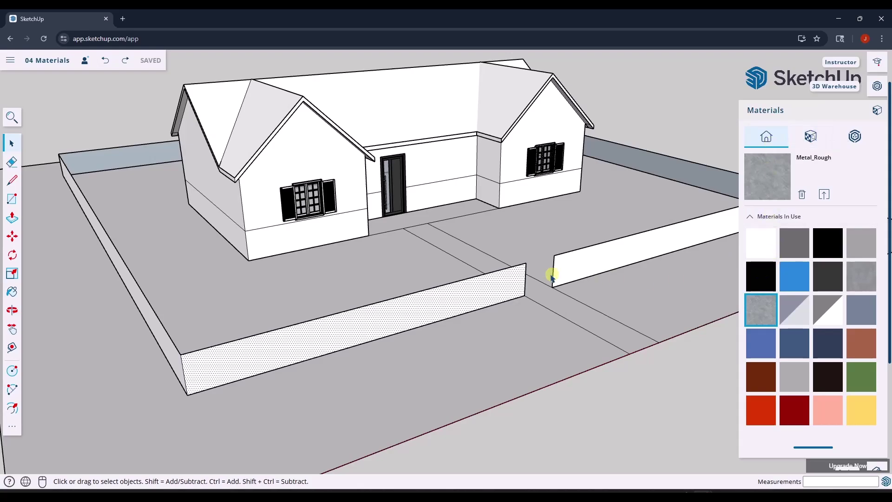
scroll(530, 262, down, 3)
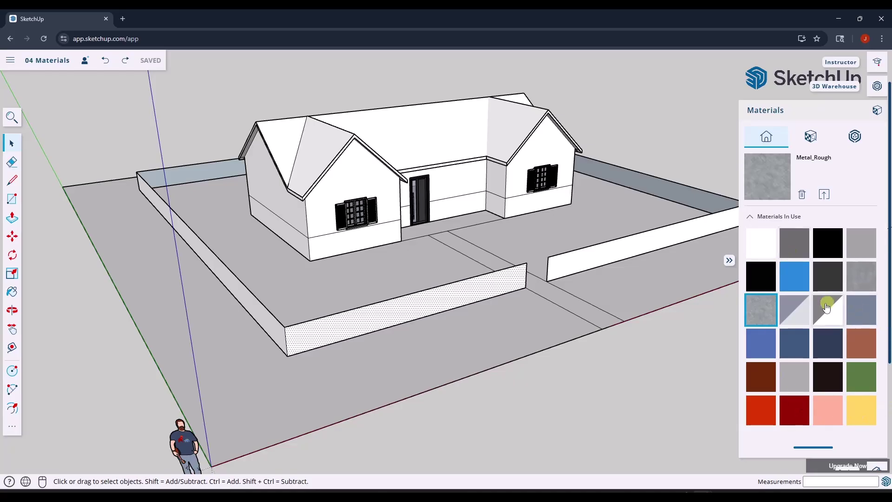
scroll(842, 333, down, 3)
scroll(842, 332, up, 3)
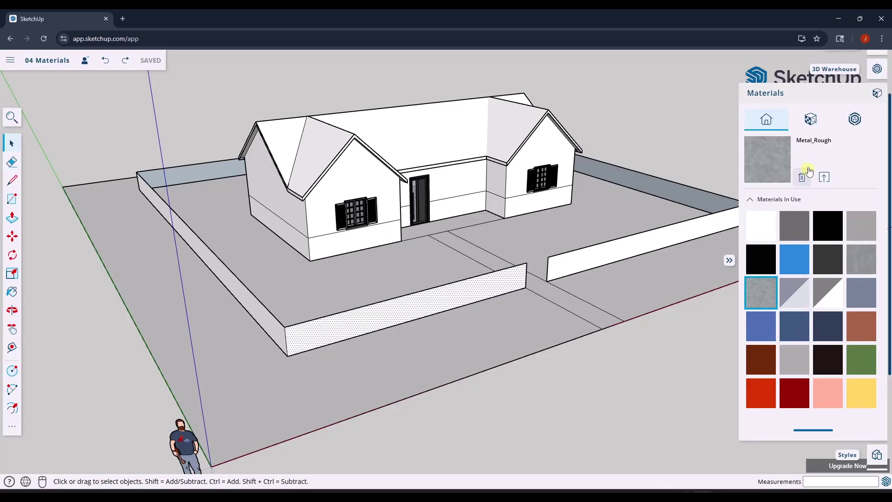
Paint the upper front, outer side and inner return walls of the nearer wing with Cladding Siding White from Brick, Cladding and Siding
click(811, 122)
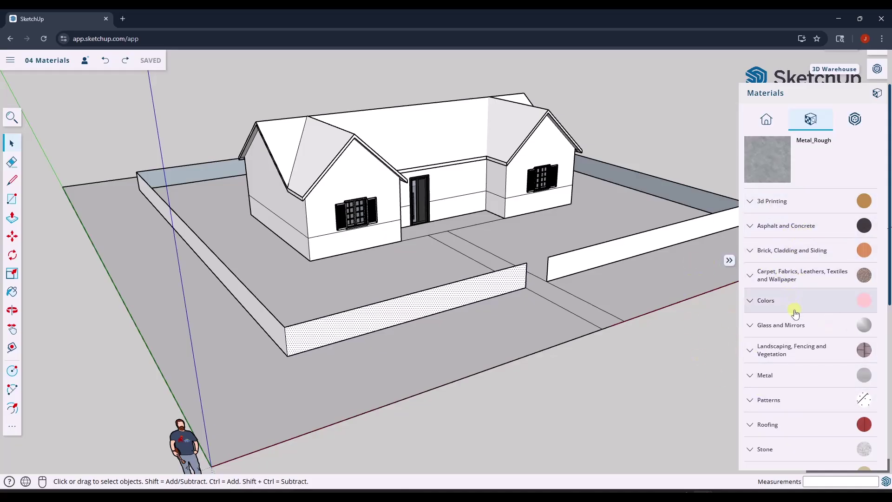
scroll(305, 218, up, 5)
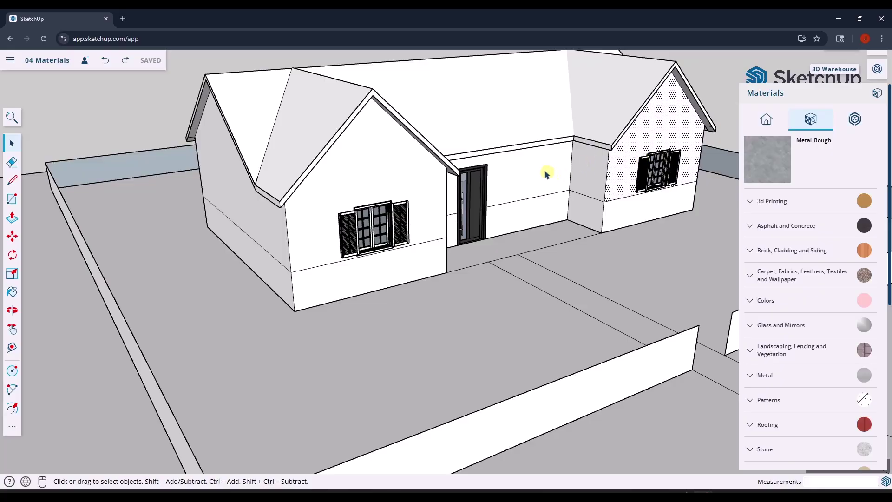
click(750, 252)
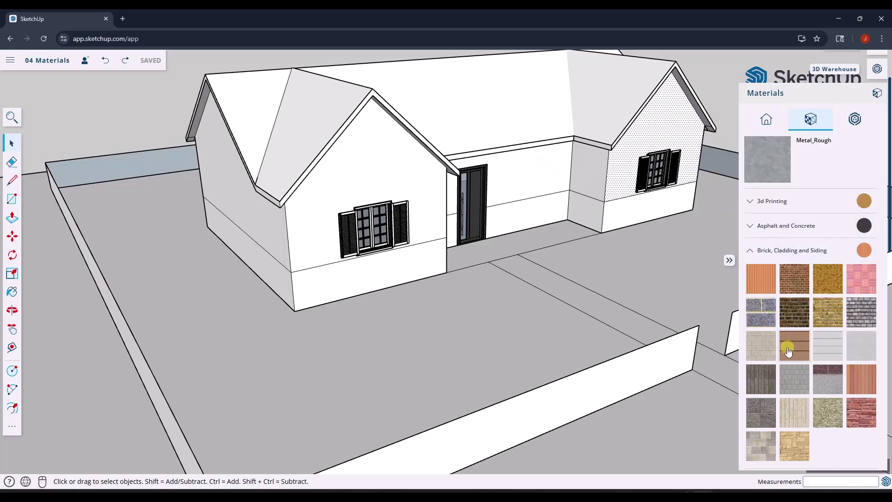
click(834, 348)
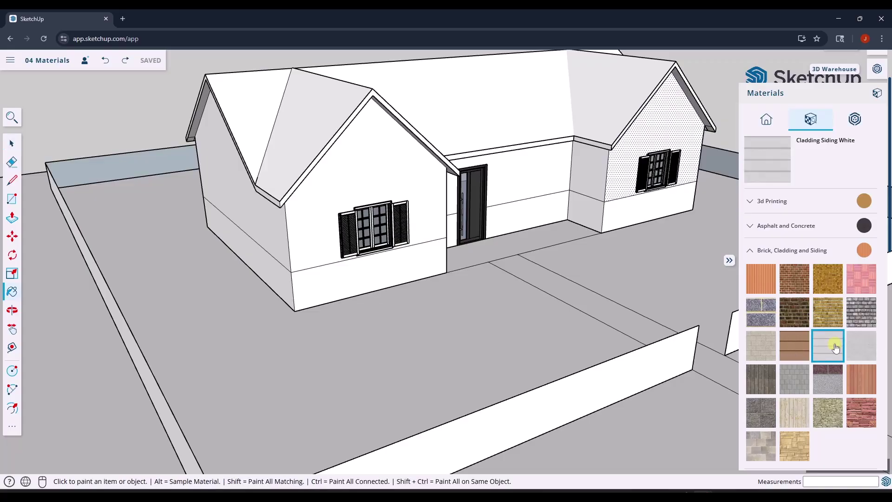
click(367, 156)
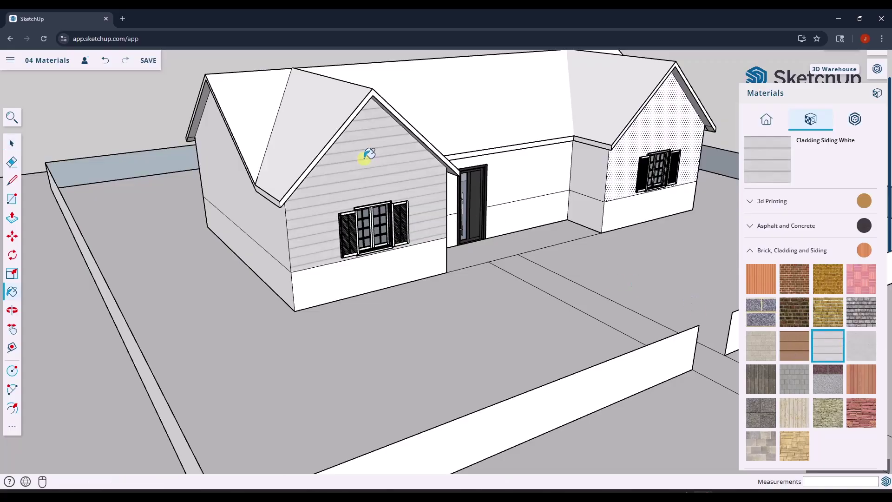
click(277, 219)
mouse_move(520, 203)
middle_down()
mouse_move(272, 199)
mouse_move(312, 190)
middle_up()
click(392, 177)
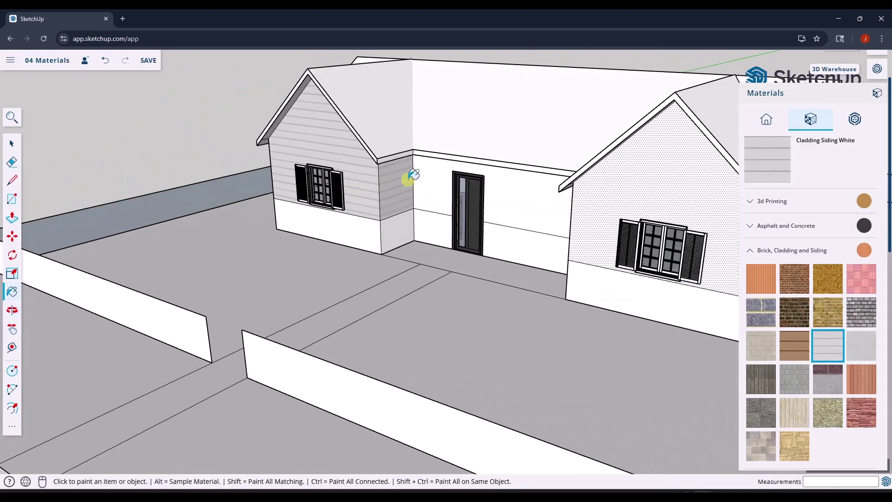
Paint the recessed entrance wall and the upper walls of the other wing with Cladding Siding White
click(432, 176)
mouse_move(443, 180)
middle_down()
mouse_move(423, 186)
mouse_move(571, 189)
mouse_move(645, 144)
mouse_move(313, 140)
mouse_move(647, 188)
middle_up()
click(570, 183)
click(604, 169)
click(510, 169)
middle_drag(511, 168, 365, 190)
click(515, 180)
Select all lower wall bands around the house together and paint them with Brick Rough Dark
scroll(365, 193, up, 3)
scroll(462, 153, down, 2)
scroll(488, 146, up, 2)
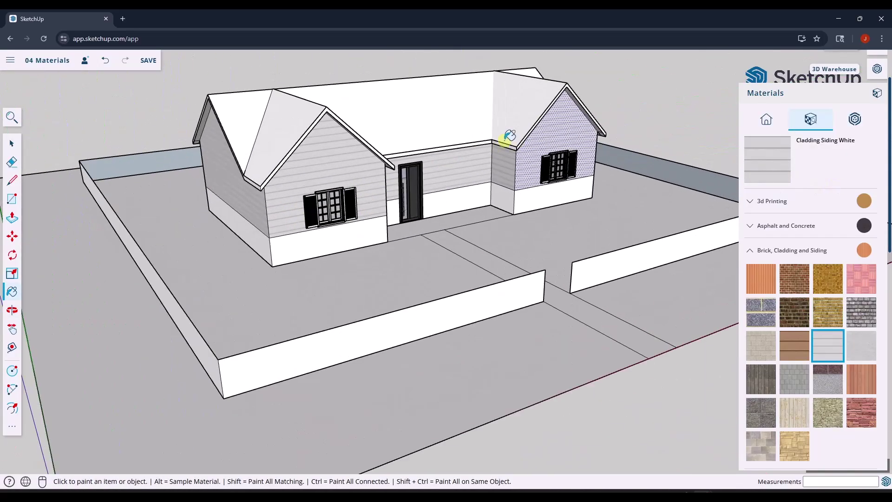
scroll(524, 130, up, 2)
key(space)
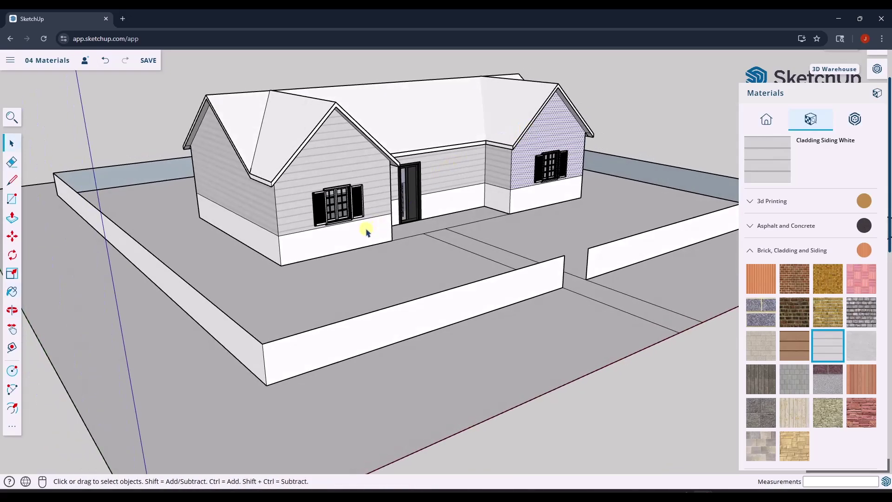
click(366, 232)
click(274, 245)
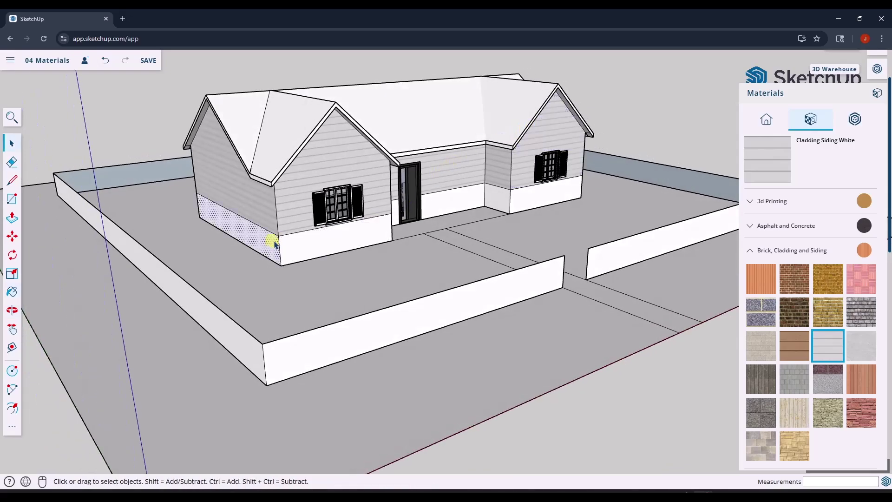
shift+click(317, 244)
middle_drag(483, 209, 388, 206)
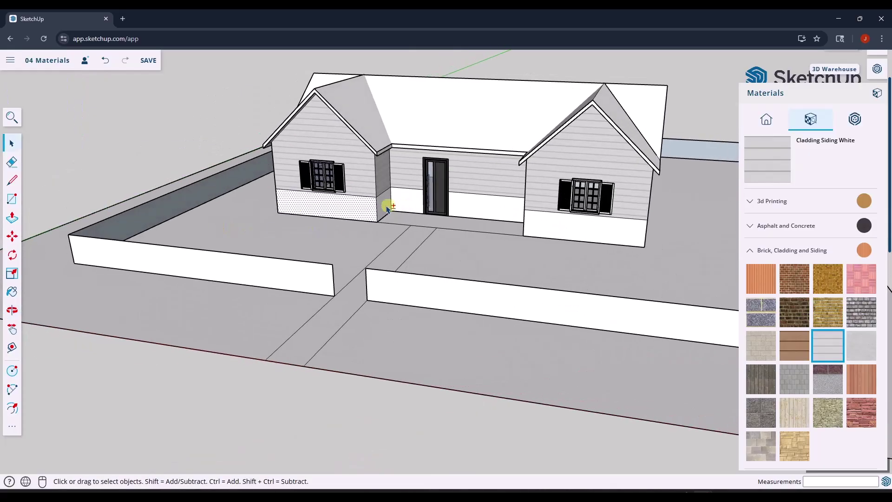
shift+click(404, 204)
shift+click(474, 202)
middle_drag(473, 202, 534, 200)
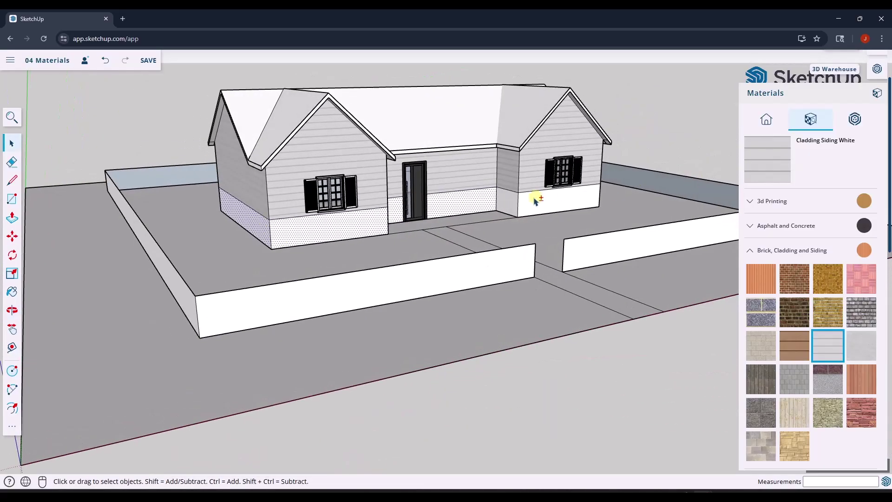
shift+click(552, 209)
middle_drag(603, 191, 215, 201)
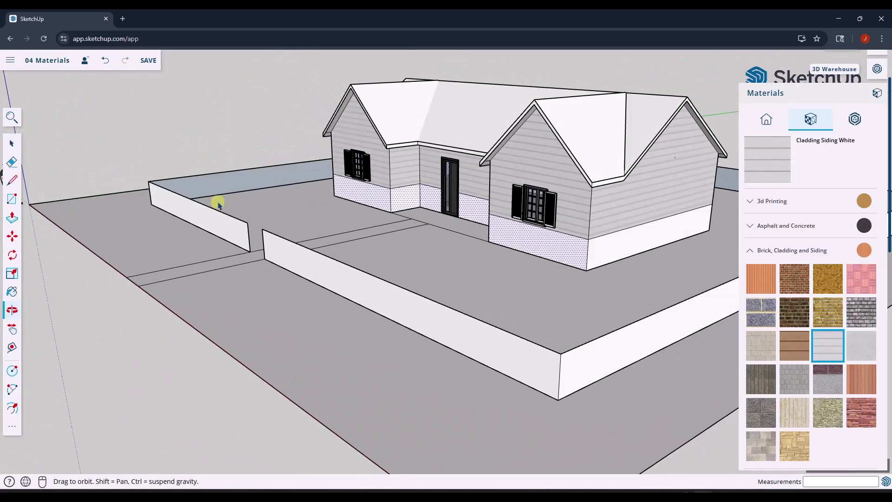
shift+click(607, 241)
middle_drag(607, 241, 424, 213)
scroll(461, 223, up, 2)
scroll(259, 205, up, 1)
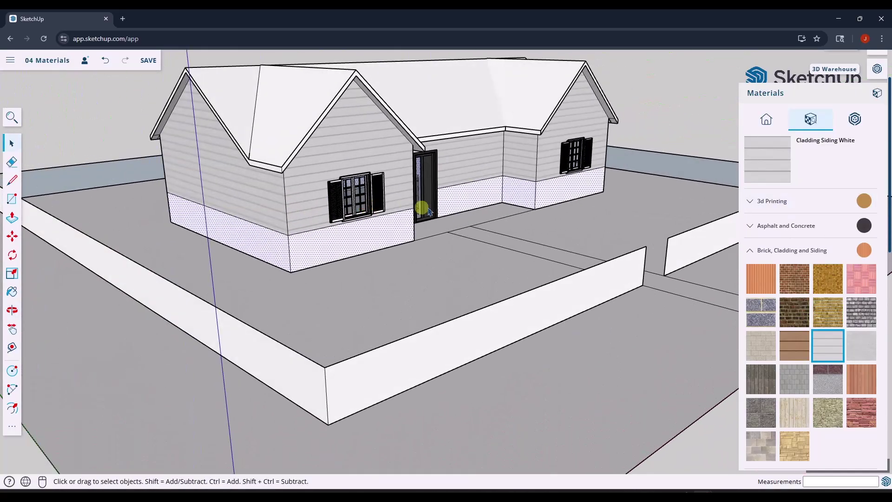
click(795, 316)
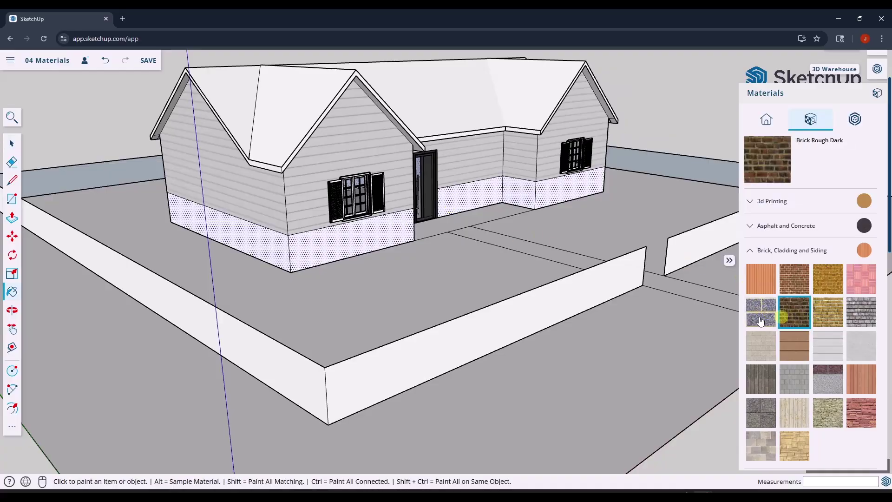
click(345, 228)
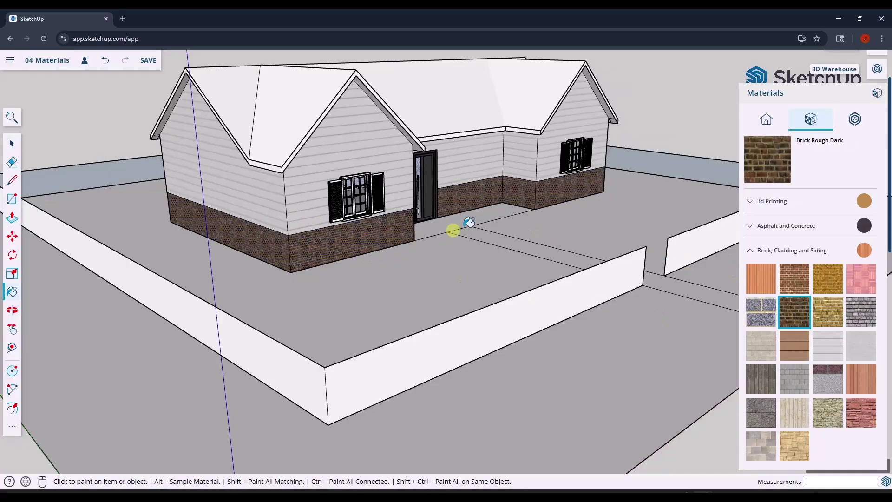
middle_drag(453, 229, 211, 148)
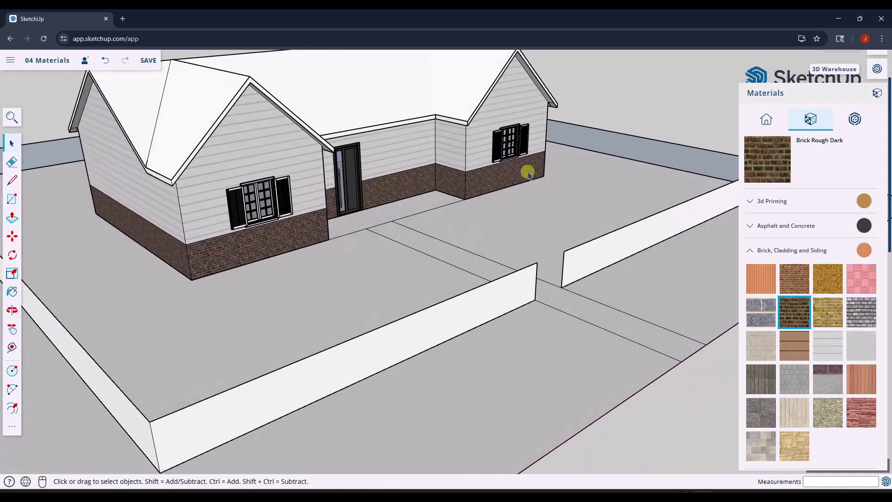
Examine how the roof group and the front wall faces are built by selecting them one after another
scroll(528, 175, down, 10)
scroll(445, 105, up, 5)
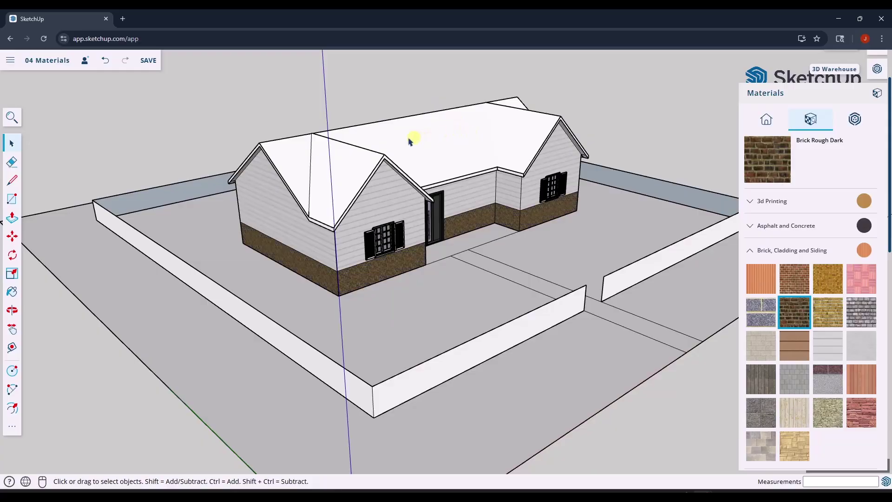
click(377, 127)
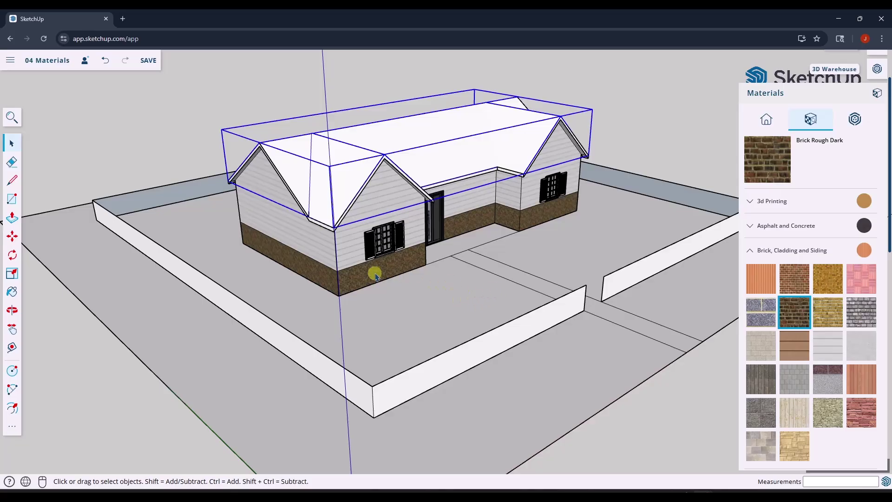
middle_drag(468, 281, 459, 259)
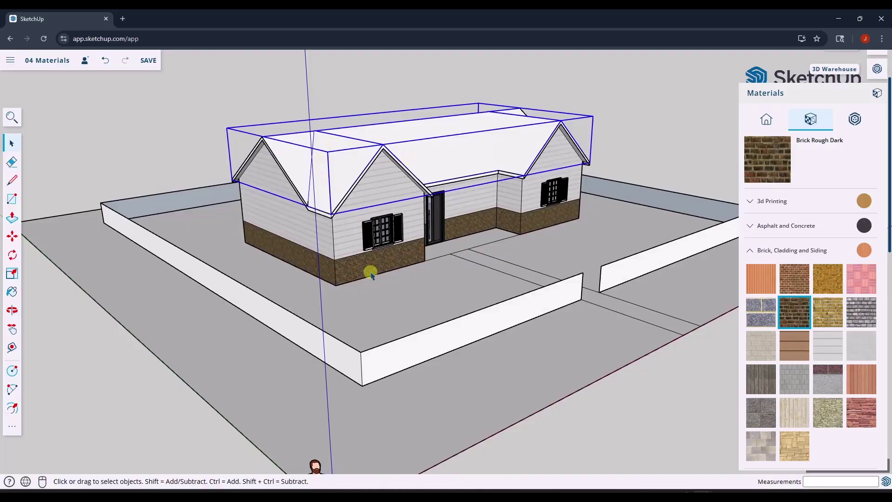
click(350, 247)
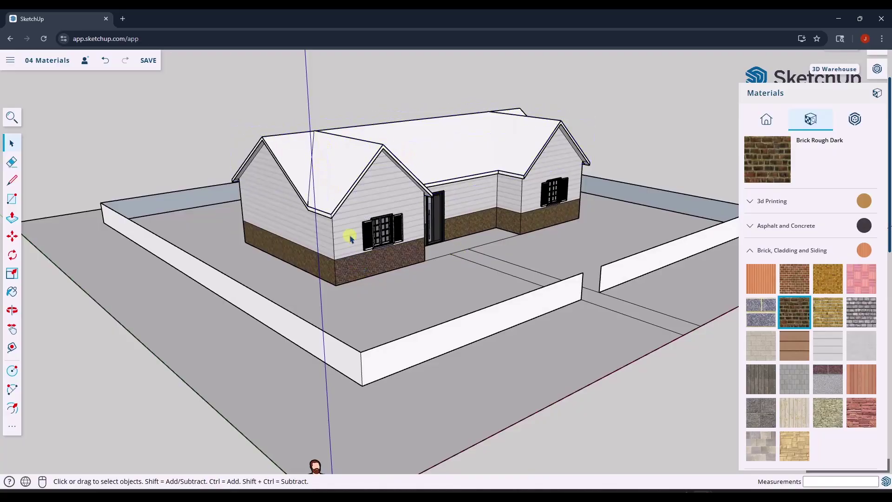
scroll(367, 231, up, 5)
click(330, 319)
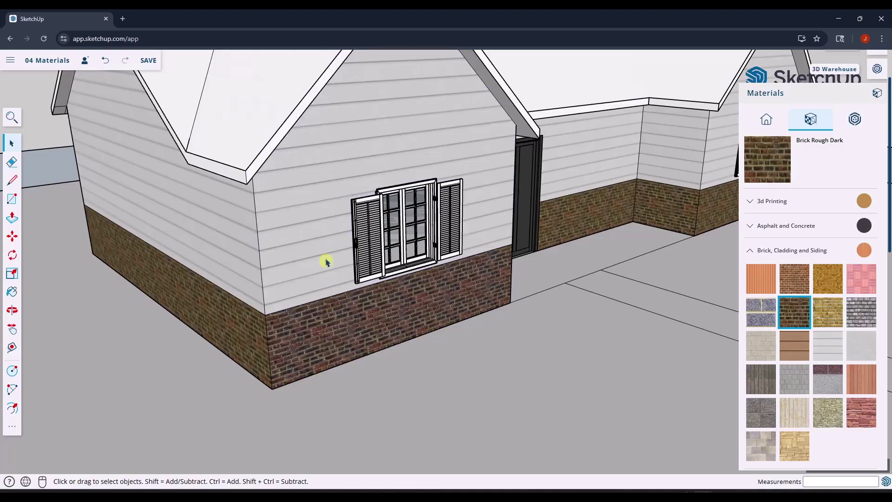
Paint the entire roof group with Roofing Shingles Asphalt from the Roofing materials
click(320, 254)
click(227, 261)
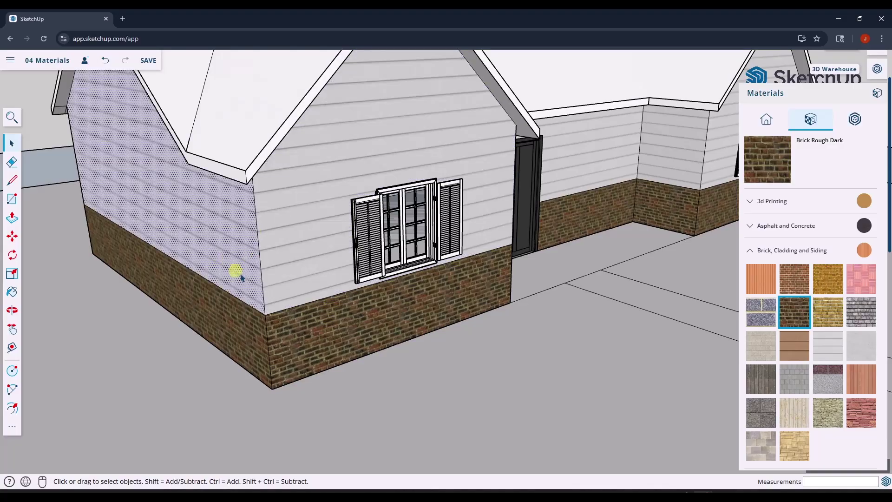
scroll(314, 279, down, 6)
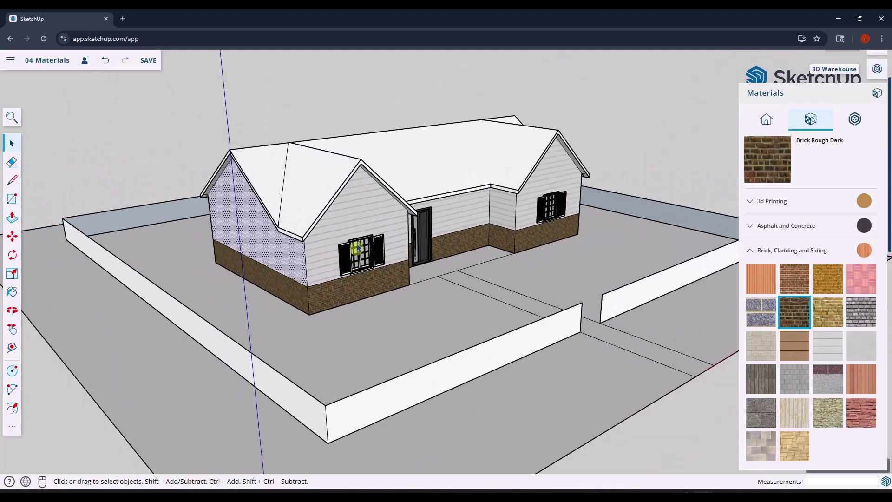
click(323, 156)
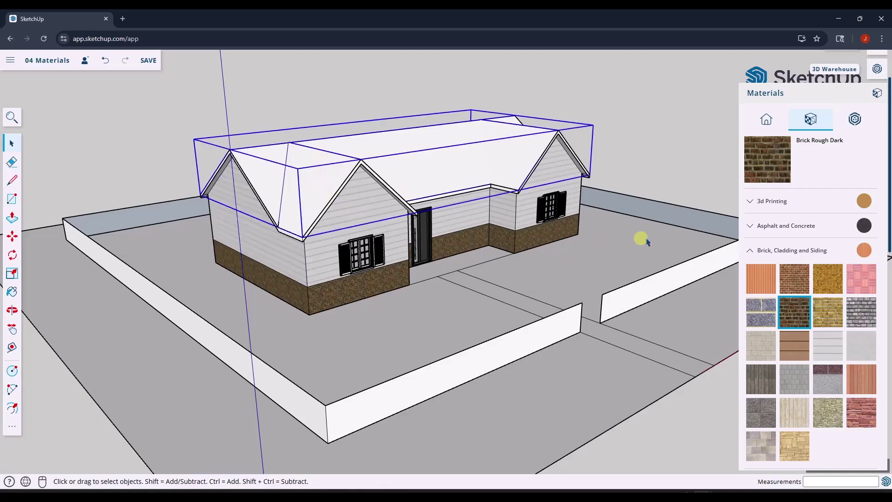
click(750, 250)
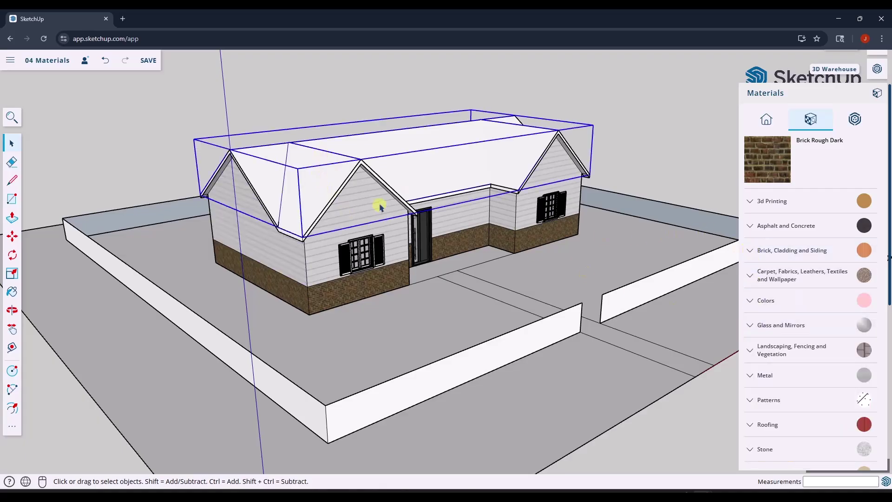
middle_drag(379, 207, 453, 243)
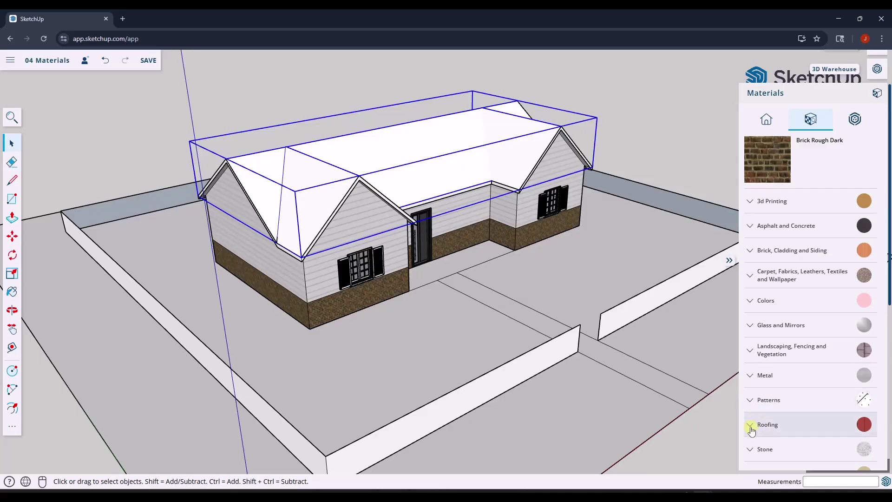
click(750, 426)
scroll(817, 299, down, 4)
click(861, 268)
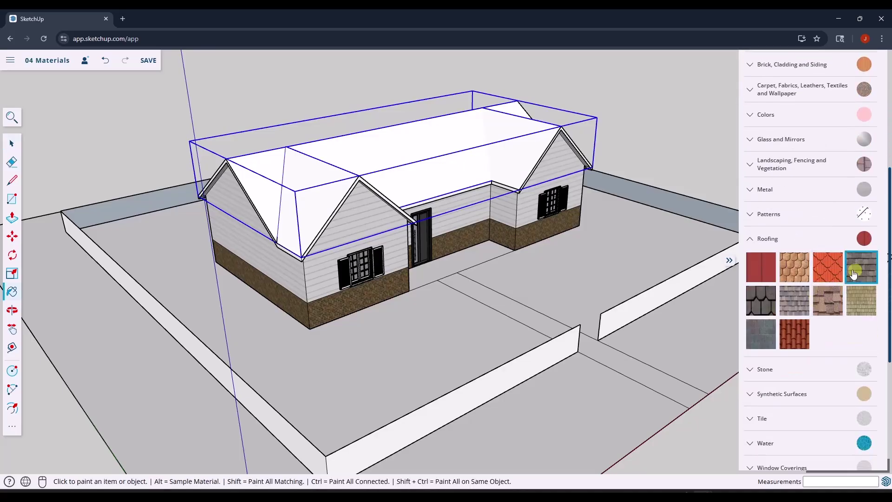
click(415, 169)
mouse_move(557, 207)
middle_down()
mouse_move(144, 202)
mouse_move(526, 204)
mouse_move(398, 200)
middle_up()
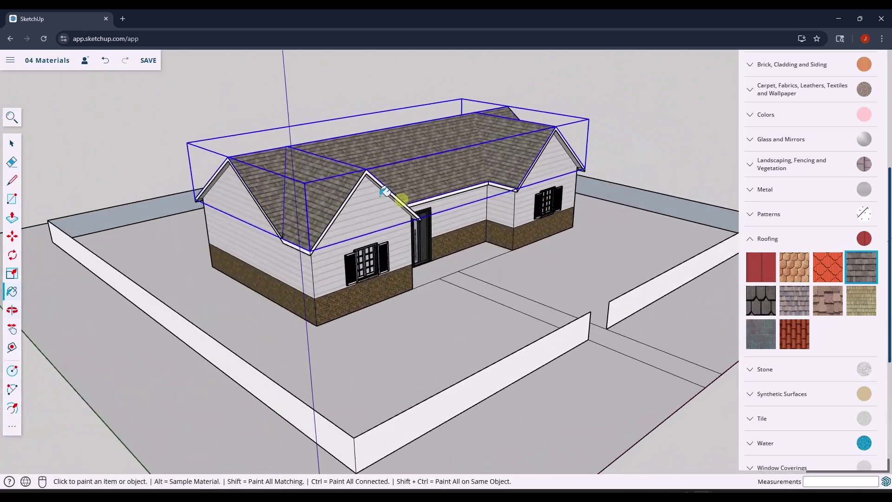
Compare the entity details and assigned materials of the roof group with those of the individual siding wall faces
scroll(325, 186, up, 4)
scroll(841, 163, up, 3)
scroll(841, 164, up, 2)
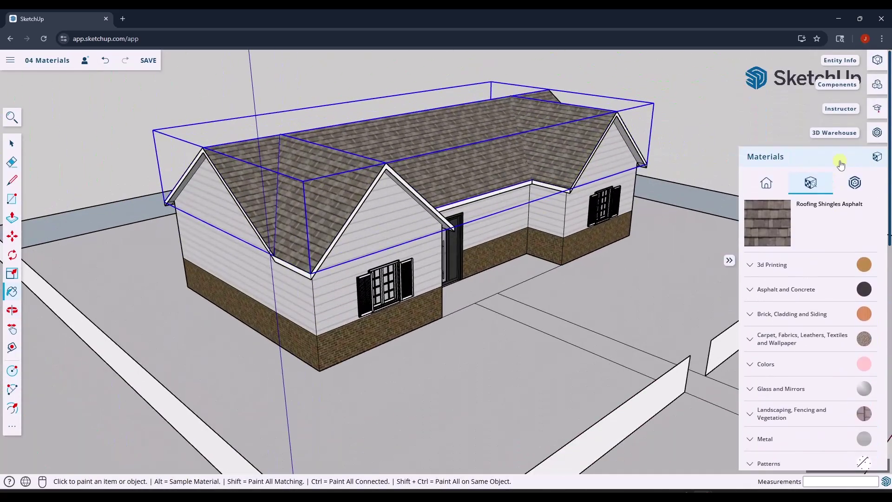
click(876, 59)
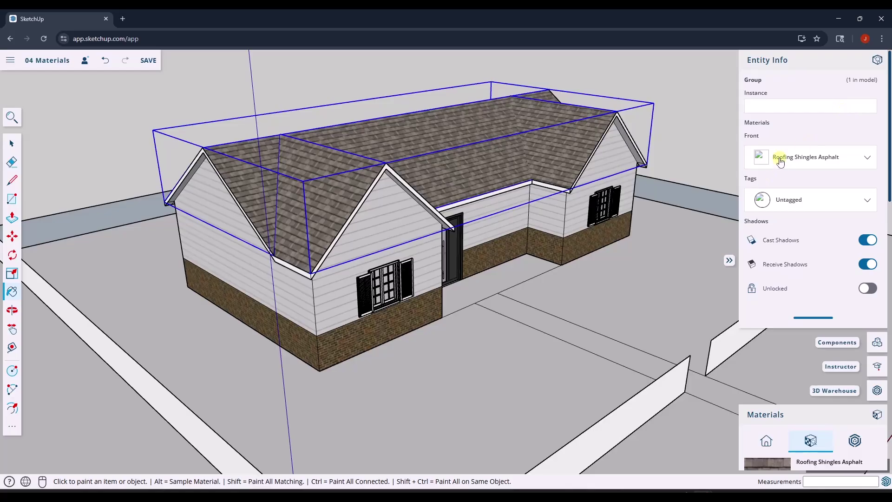
key(space)
click(431, 268)
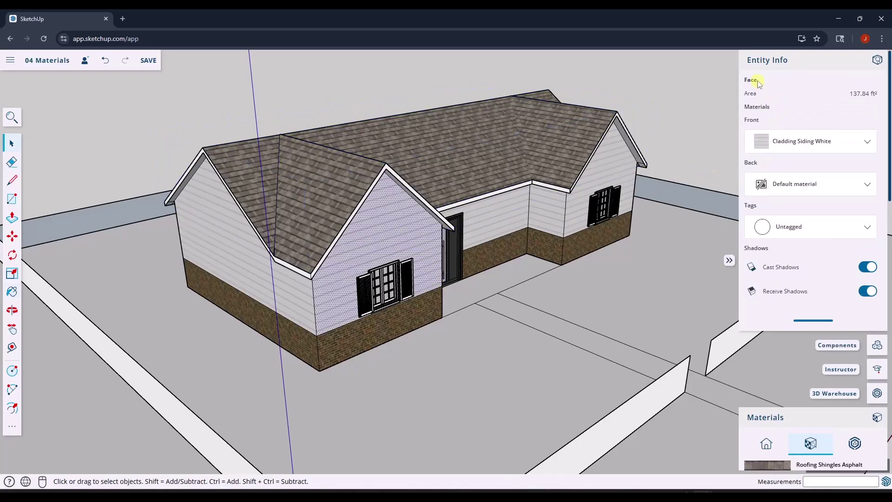
click(532, 129)
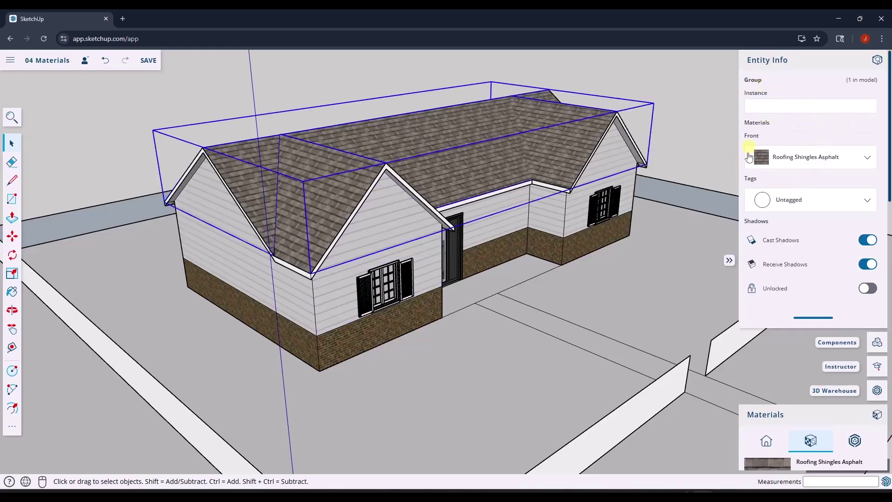
click(417, 235)
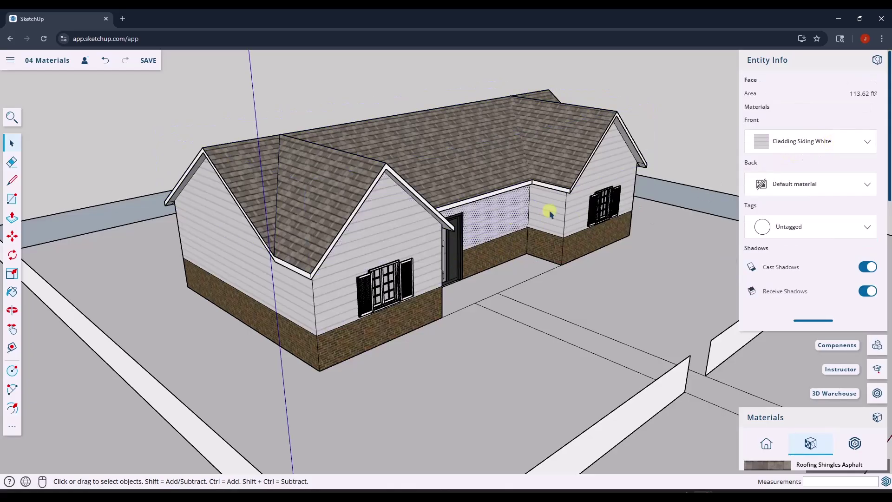
click(572, 213)
click(575, 174)
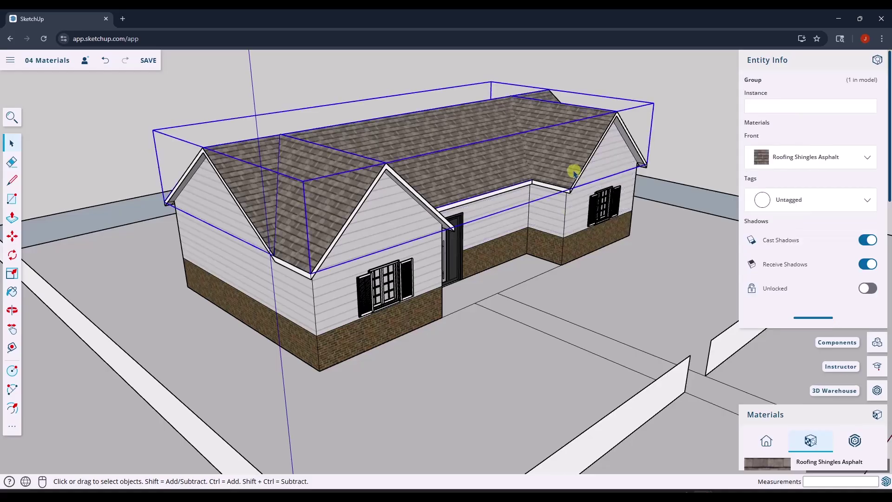
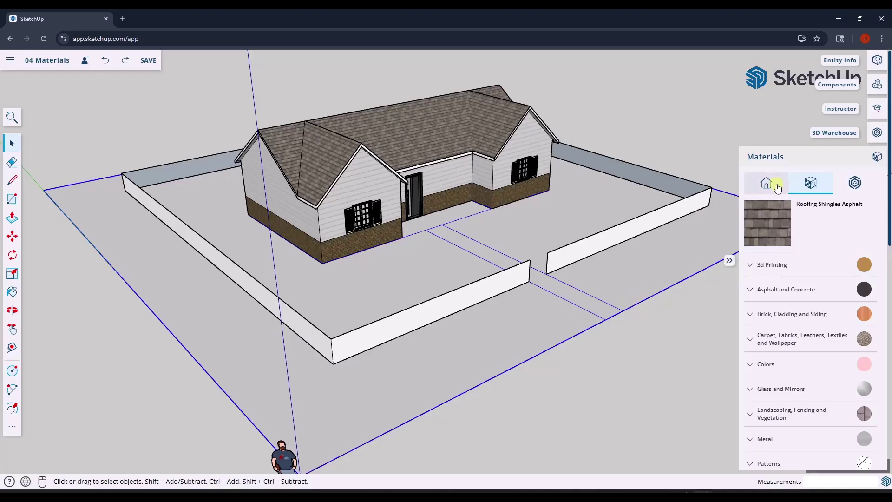
Try painting the whole ground group with the bright green grass from Landscaping, Fencing and Vegetation
middle_drag(482, 296, 376, 269)
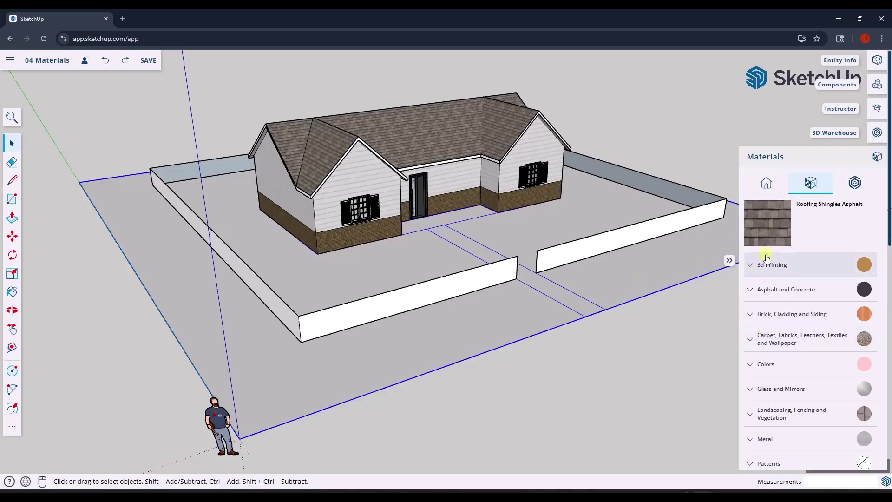
scroll(781, 344, down, 1)
click(753, 366)
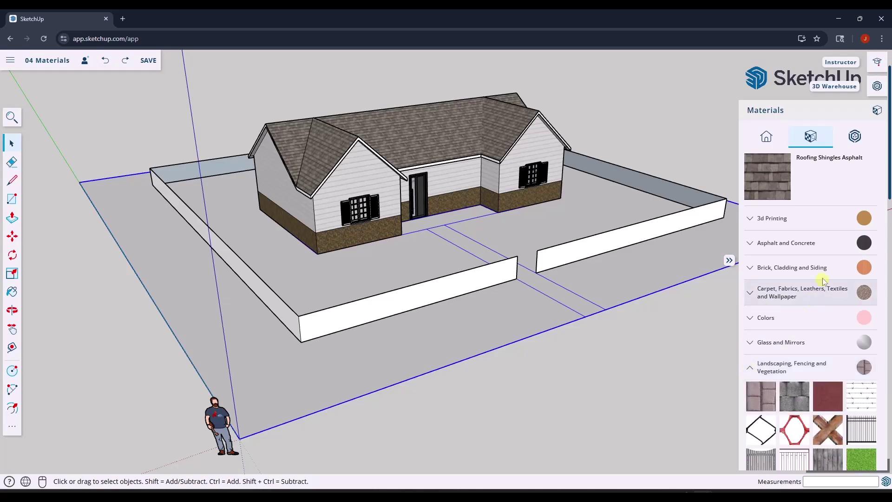
scroll(823, 281, down, 4)
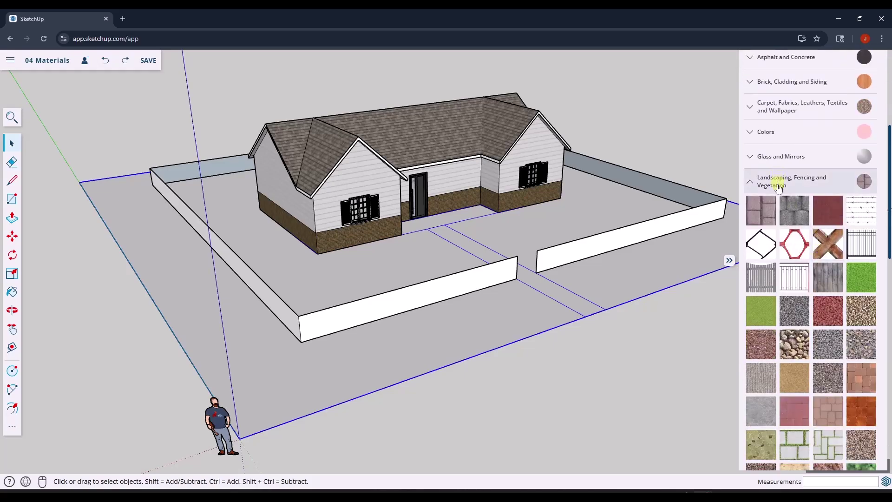
click(860, 288)
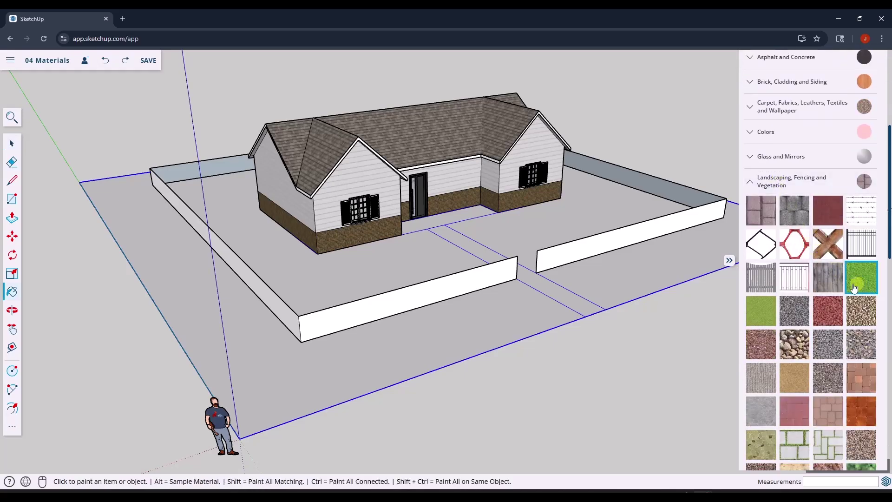
click(498, 316)
mouse_move(494, 190)
middle_down()
mouse_move(472, 260)
mouse_move(454, 170)
middle_up()
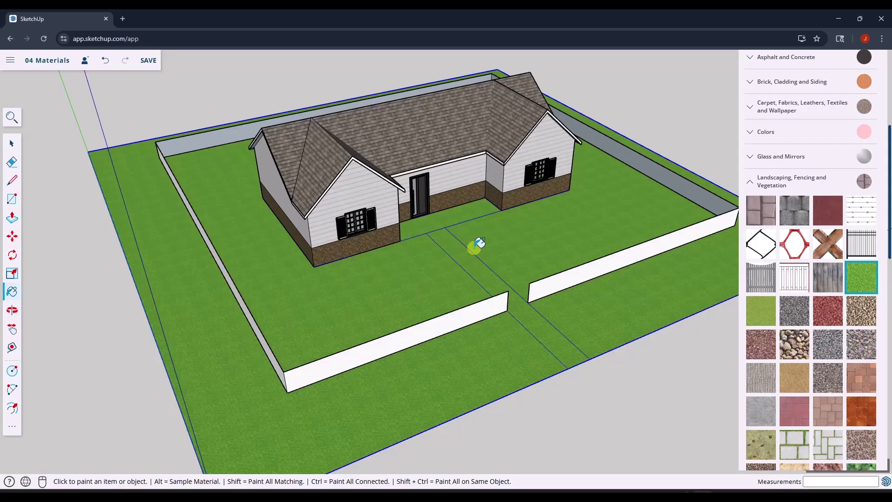
key(ctrl+z)
key(space)
Open the ground group for editing and try painting only its lawn face with the bright green grass
mouse_move(465, 260)
middle_down()
mouse_move(480, 241)
mouse_move(418, 276)
middle_up()
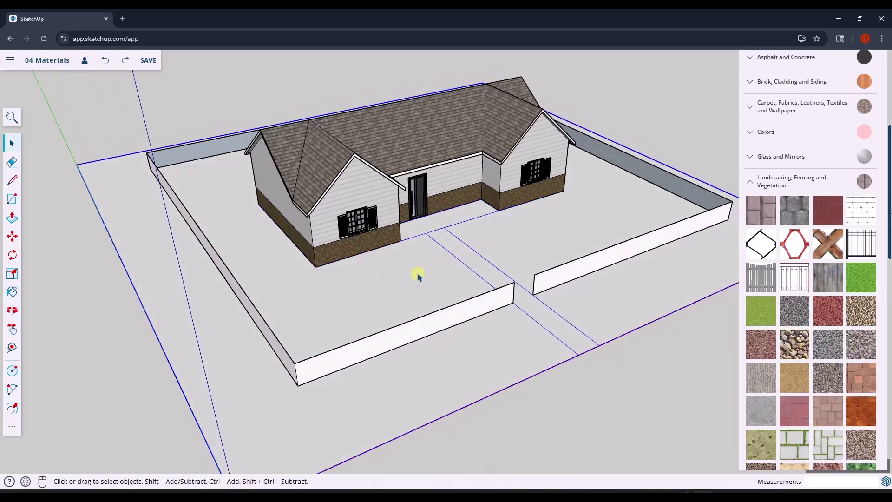
double_click(417, 277)
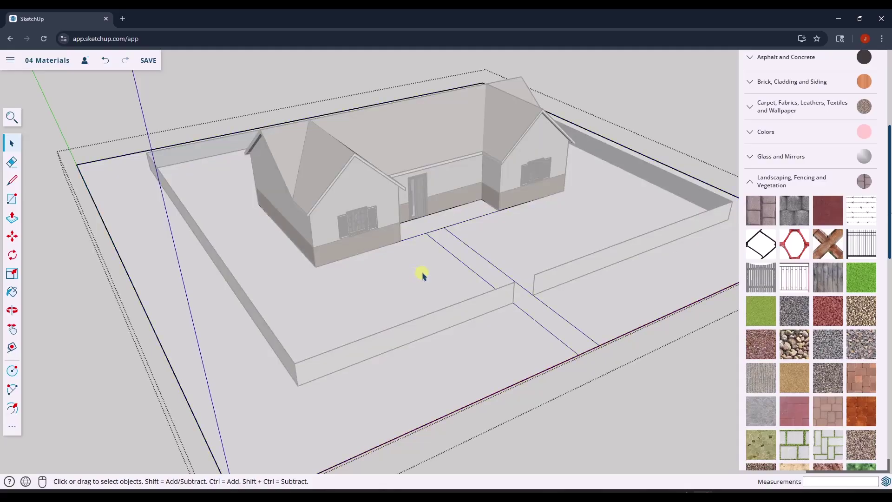
click(861, 286)
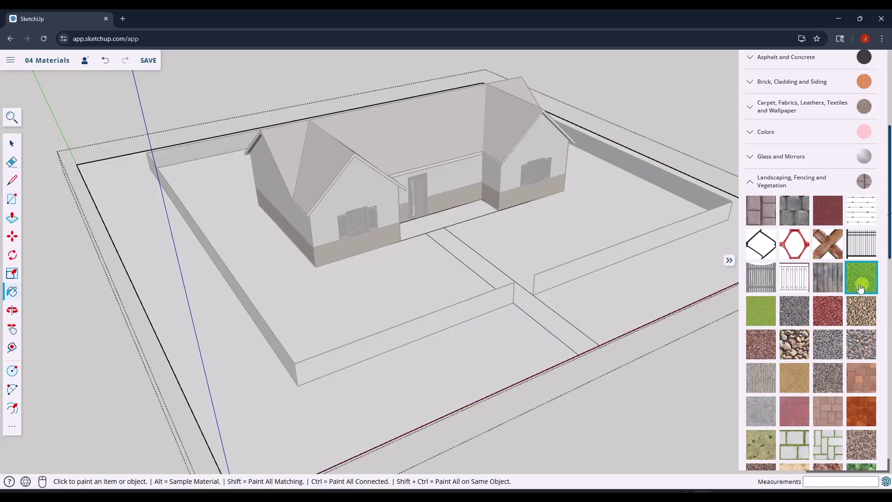
click(438, 271)
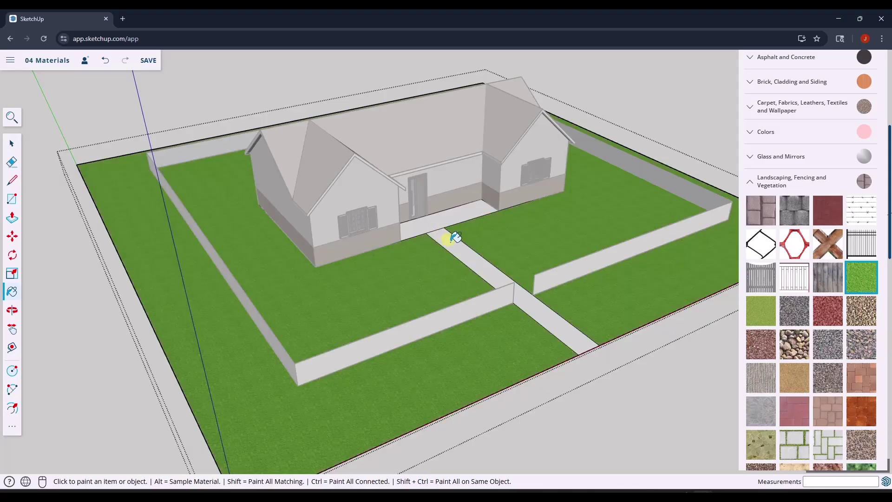
key(ctrl+z)
key(space)
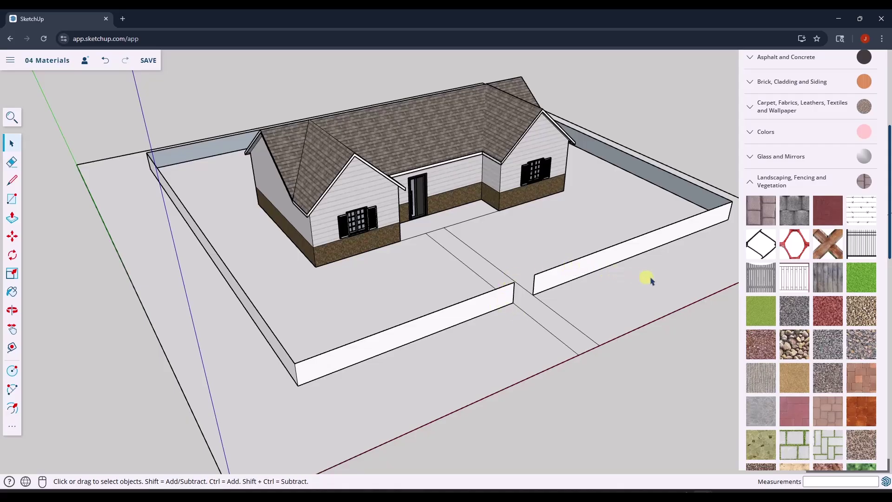
Inside the ground group, try painting the front walkway and the entrance porch with Concrete Aggregate Smoke from Asphalt and Concrete
click(612, 299)
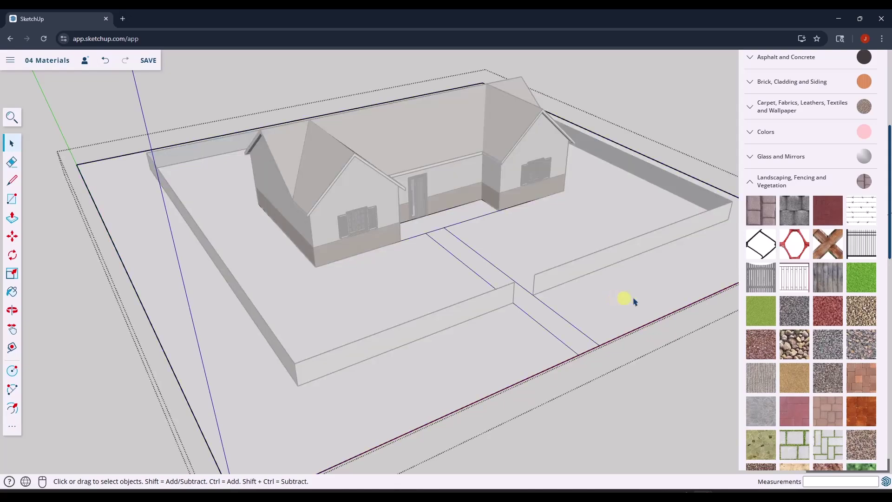
click(754, 188)
scroll(817, 218, up, 3)
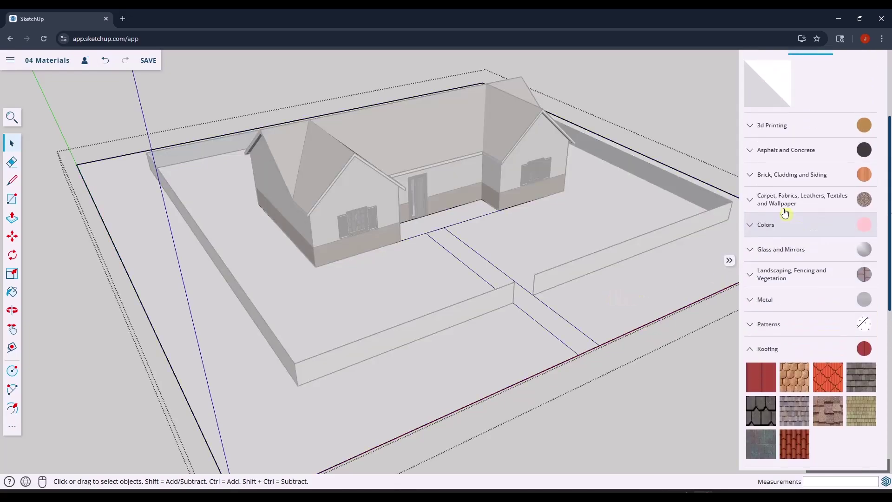
click(790, 149)
click(759, 211)
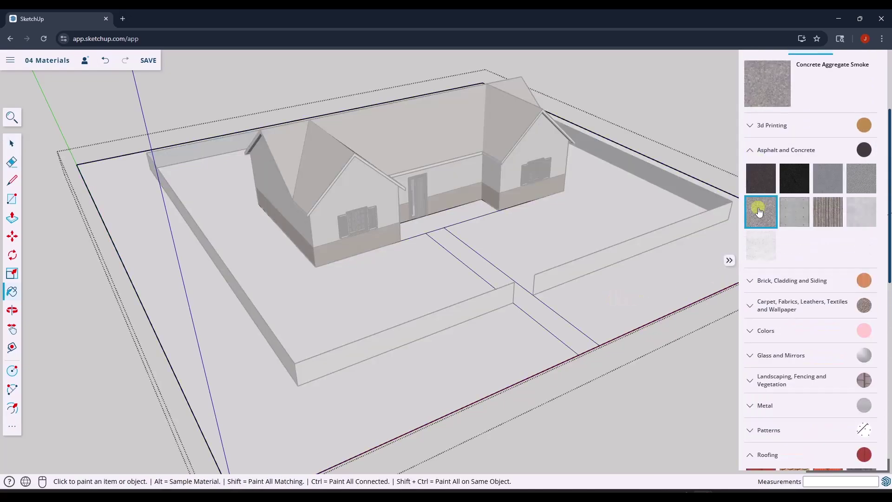
click(494, 270)
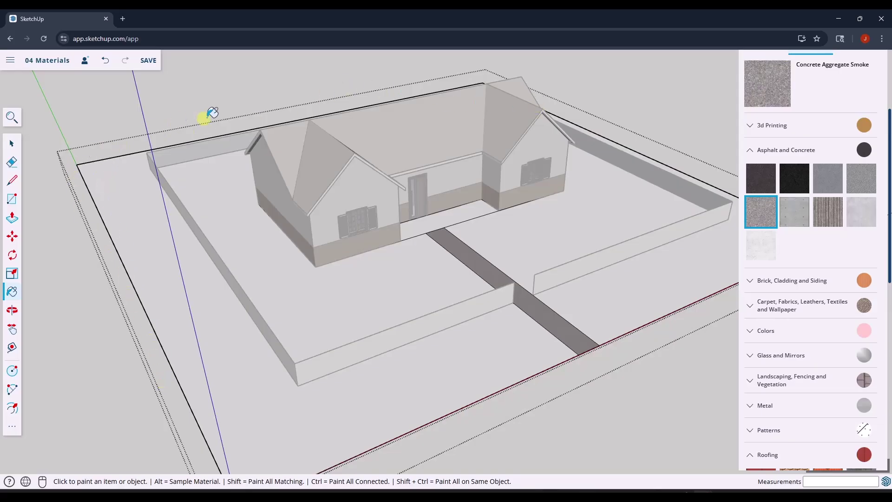
click(446, 215)
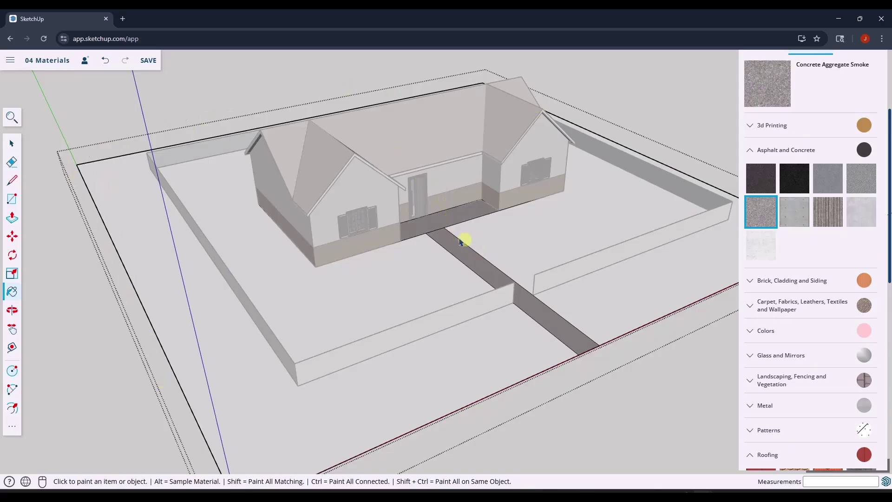
key(space)
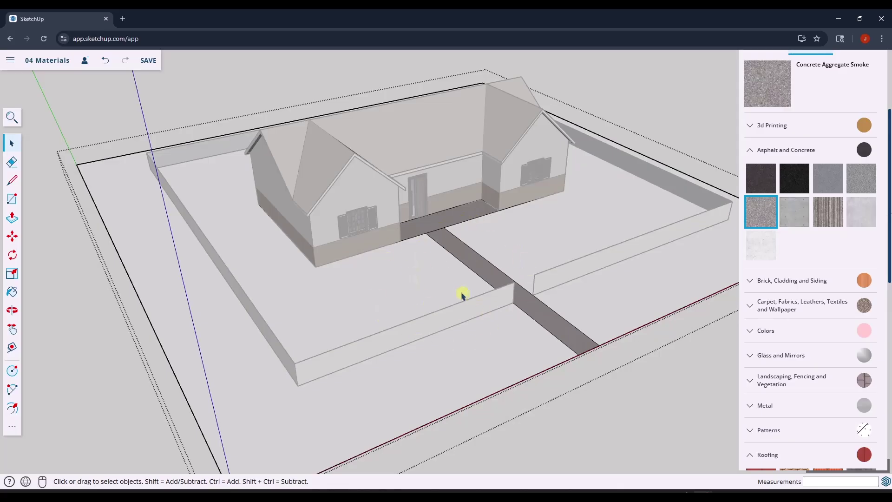
Close the ground group and undo the concrete paint on the walkway and porch
click(536, 259)
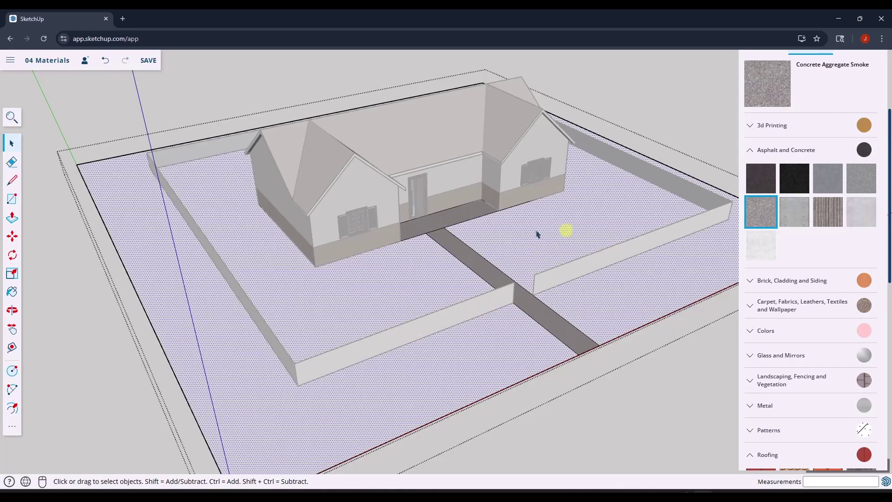
click(648, 390)
scroll(575, 243, down, 4)
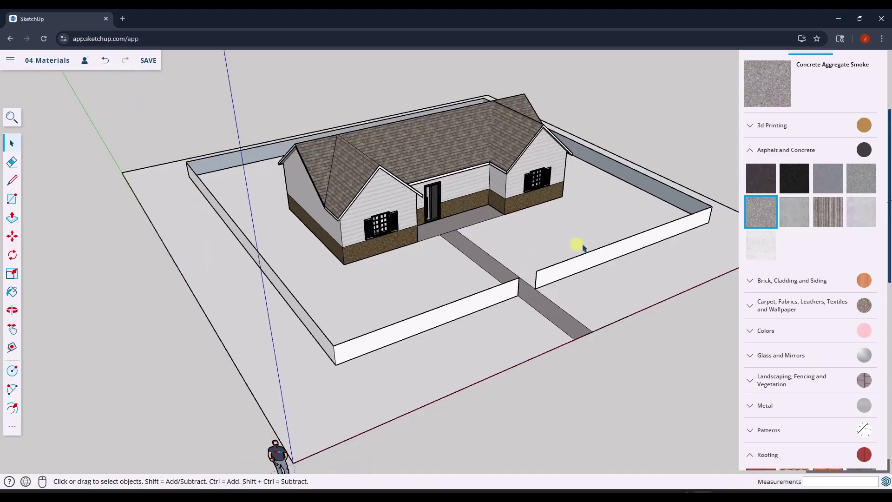
scroll(622, 275, up, 2)
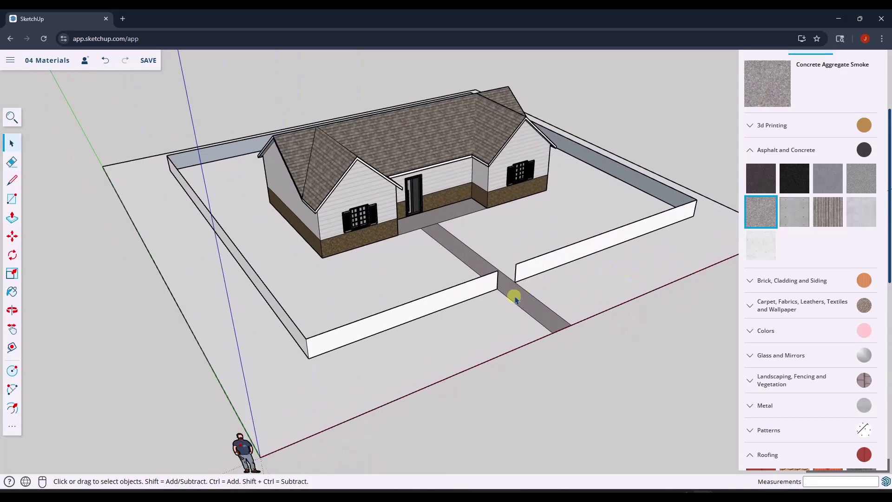
key(ctrl+z)
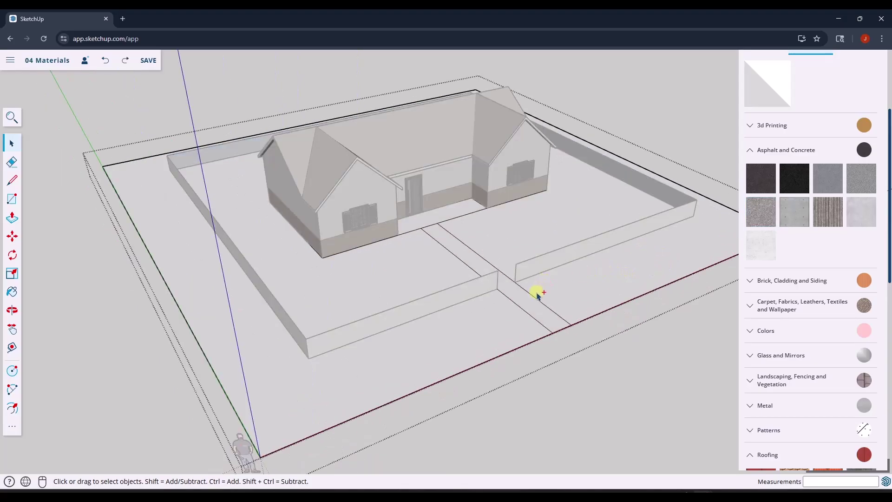
key(ctrl+y)
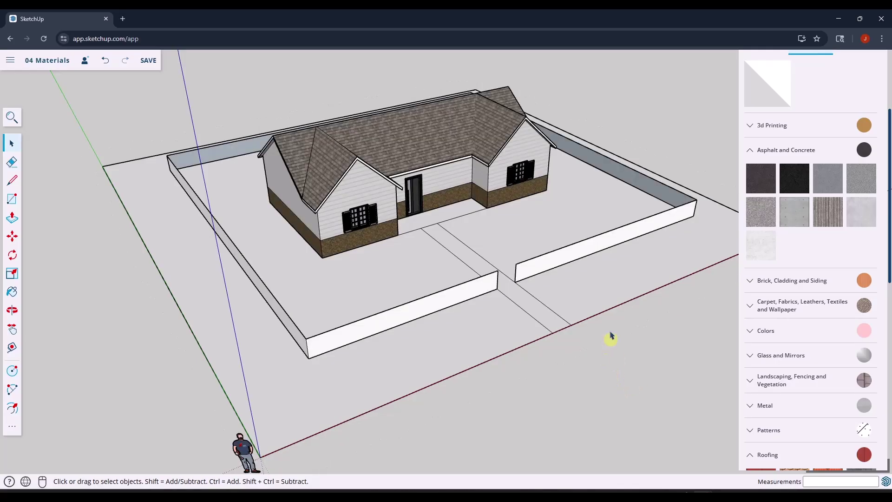
Paint the whole ground group with Grass Dark Green from Landscaping, Fencing and Vegetation
click(752, 152)
click(751, 273)
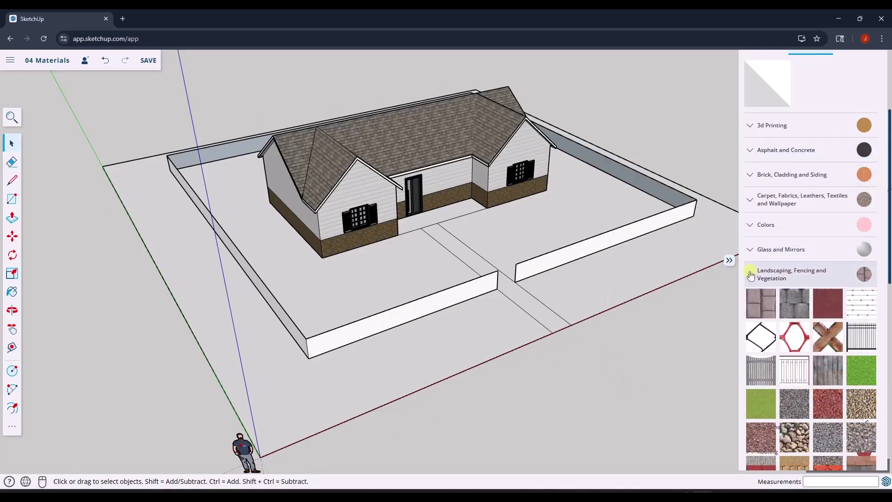
click(861, 370)
click(420, 271)
key(space)
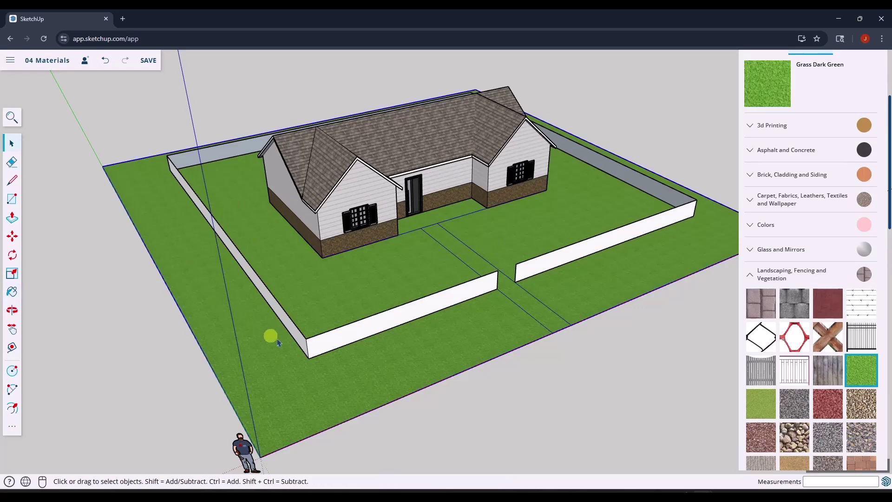
Inside the ground group, paint the entrance porch and front walkway with Concrete Aggregate Smoke from Asphalt and Concrete, and close the group
click(602, 285)
double_click(459, 246)
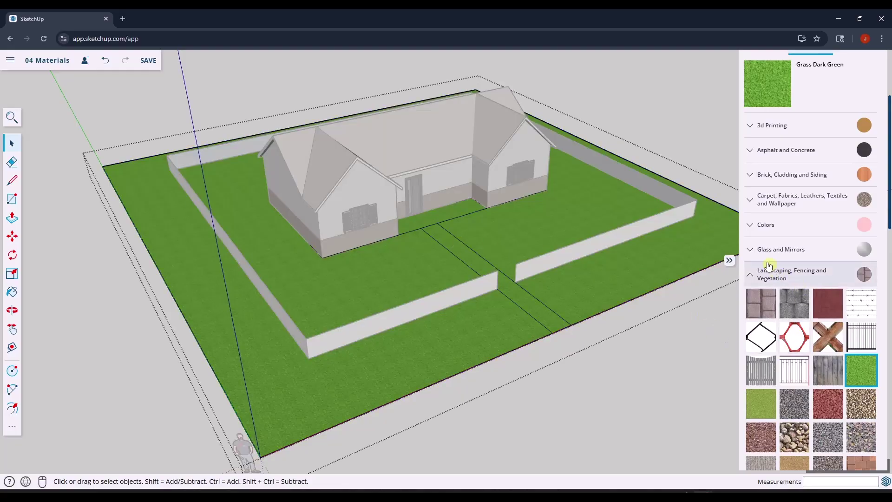
click(753, 271)
click(751, 150)
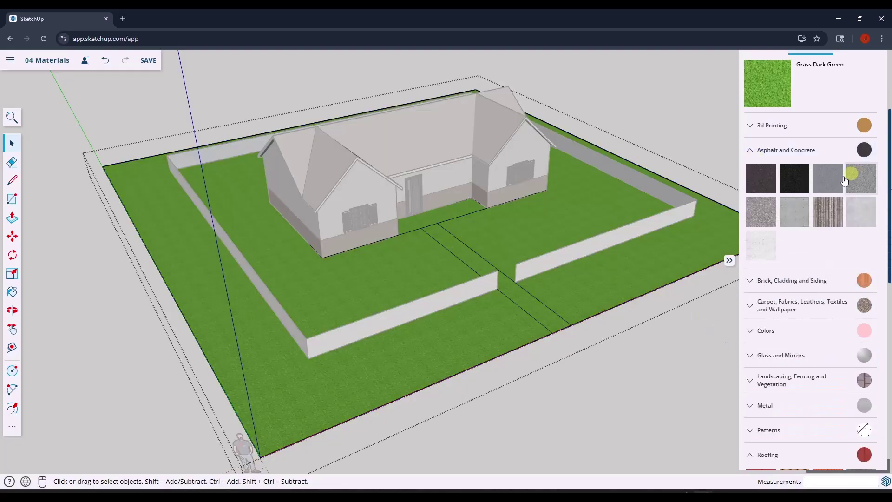
click(760, 225)
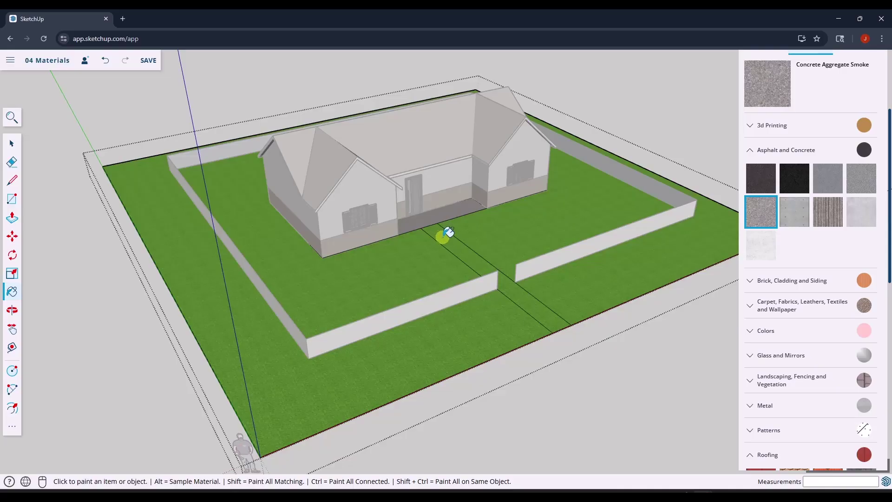
click(441, 234)
key(space)
click(661, 133)
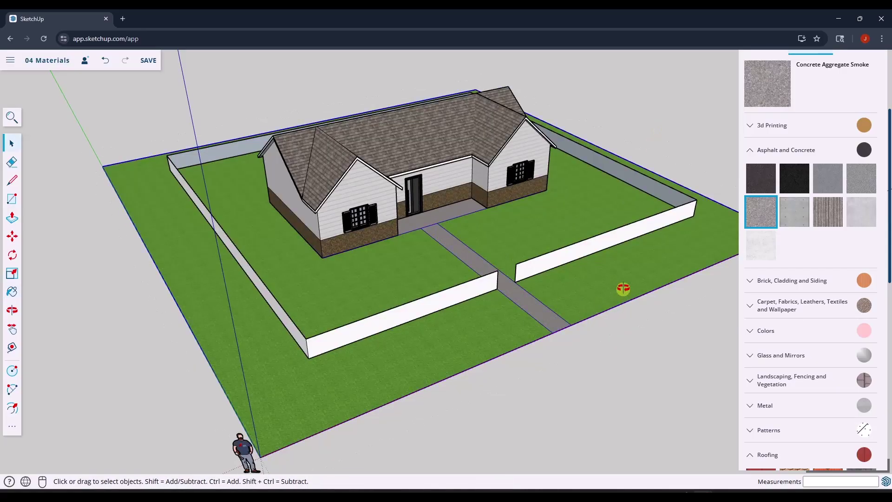
Inspect the painted lawn, walkway, porch and house closely and from several angles
middle_drag(623, 288, 516, 278)
click(515, 277)
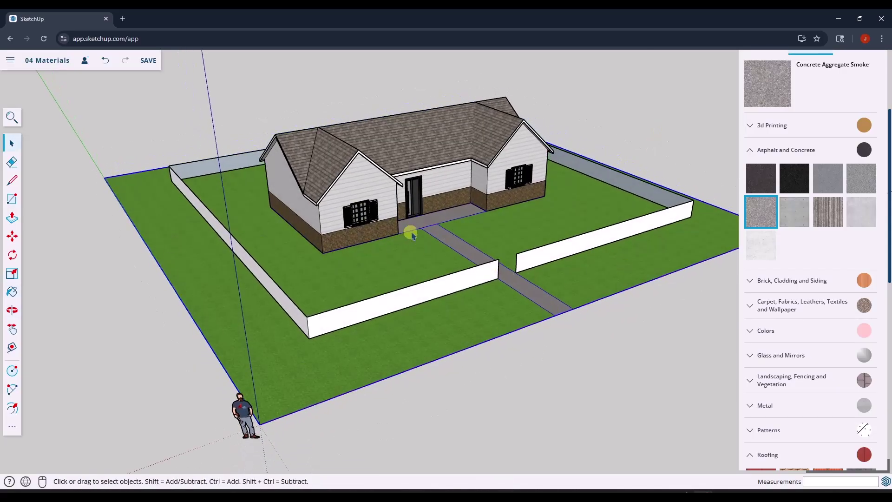
scroll(446, 233, up, 5)
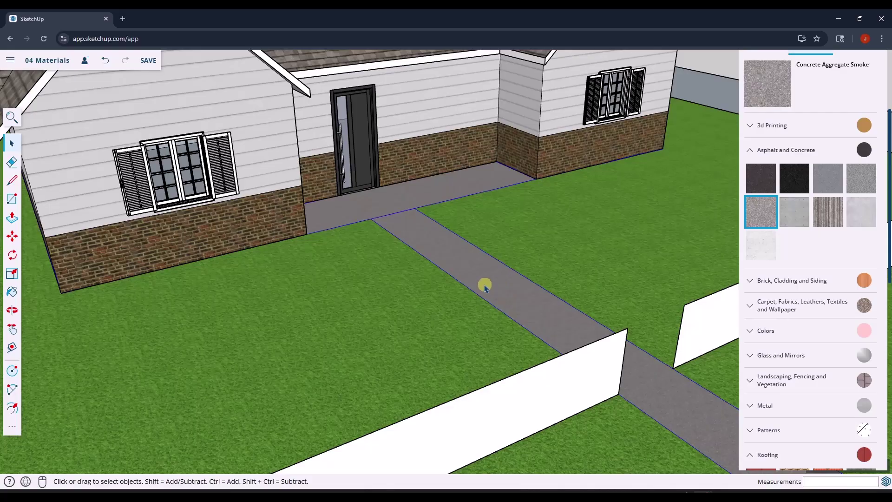
scroll(464, 286, down, 3)
scroll(448, 285, down, 2)
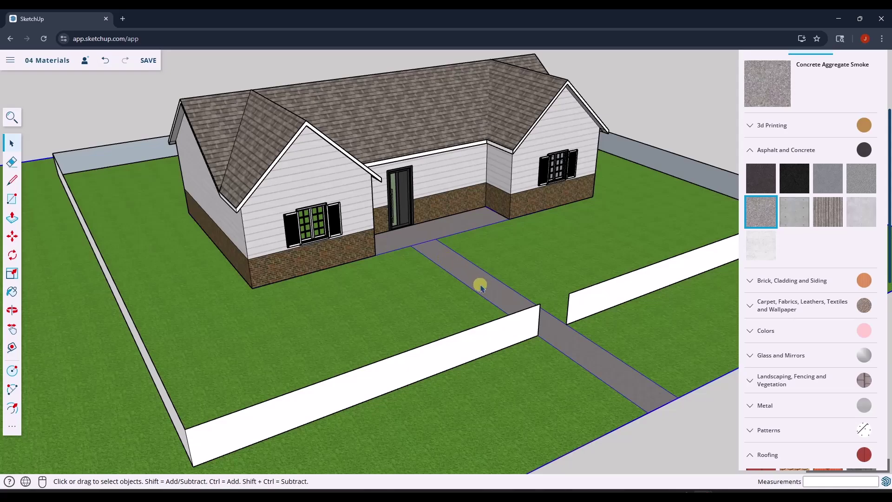
scroll(464, 272, down, 5)
scroll(508, 281, up, 3)
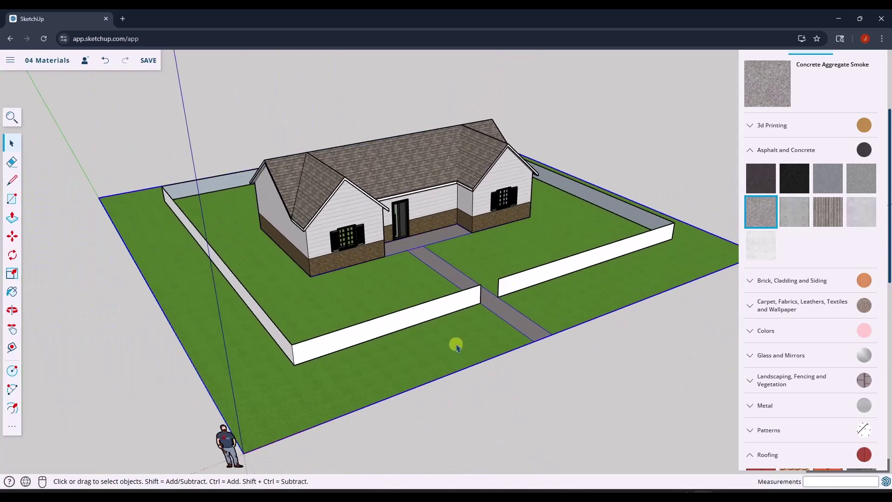
mouse_move(453, 342)
middle_down()
mouse_move(462, 335)
mouse_move(456, 352)
middle_up()
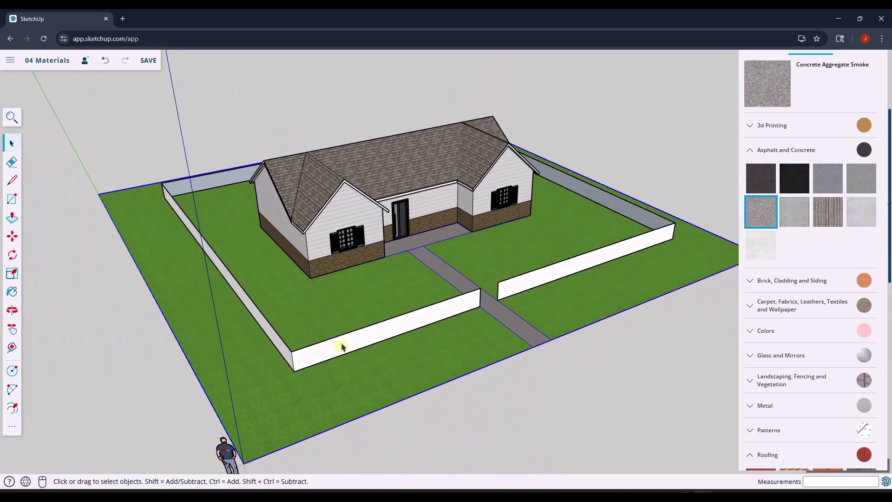
click(324, 275)
scroll(395, 256, up, 3)
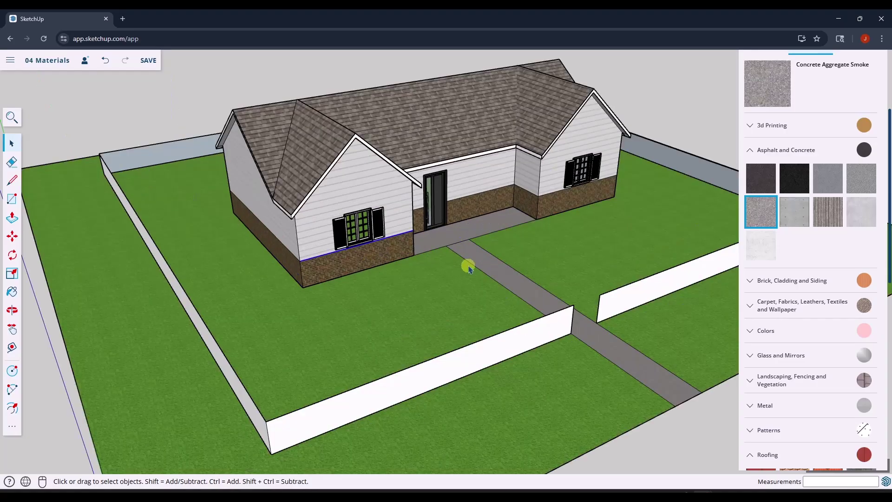
middle_drag(522, 268, 425, 284)
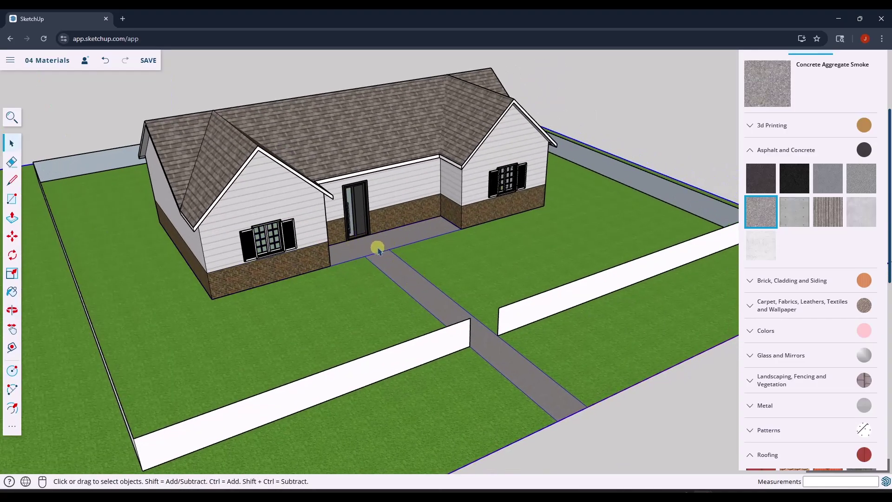
scroll(427, 267, down, 3)
middle_drag(398, 267, 479, 268)
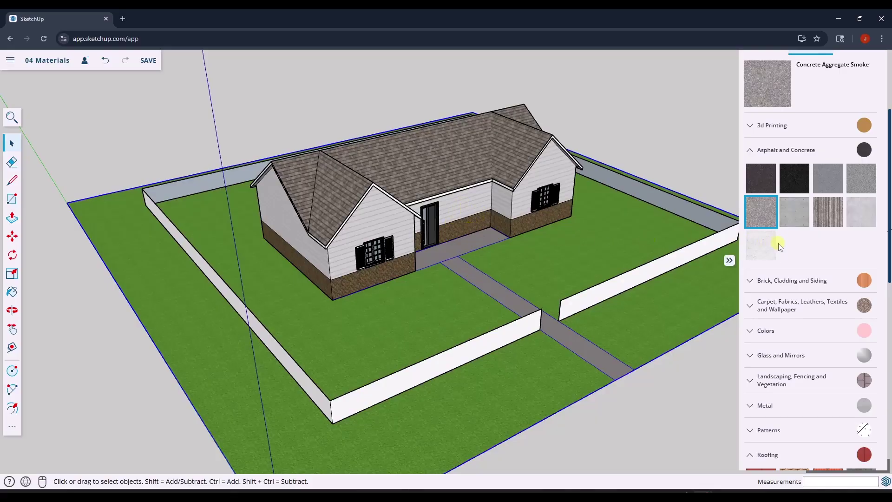
Show the list of materials in use in the model and clear the selection
scroll(782, 249, up, 4)
scroll(787, 264, down, 1)
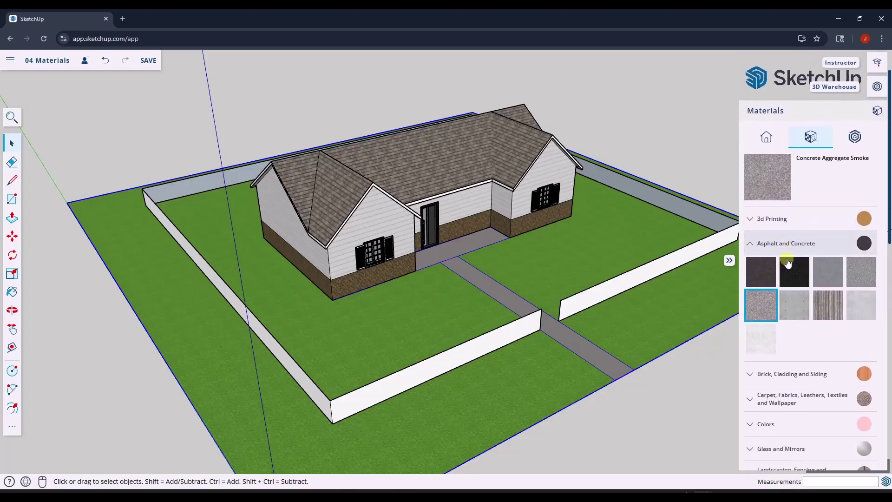
click(766, 137)
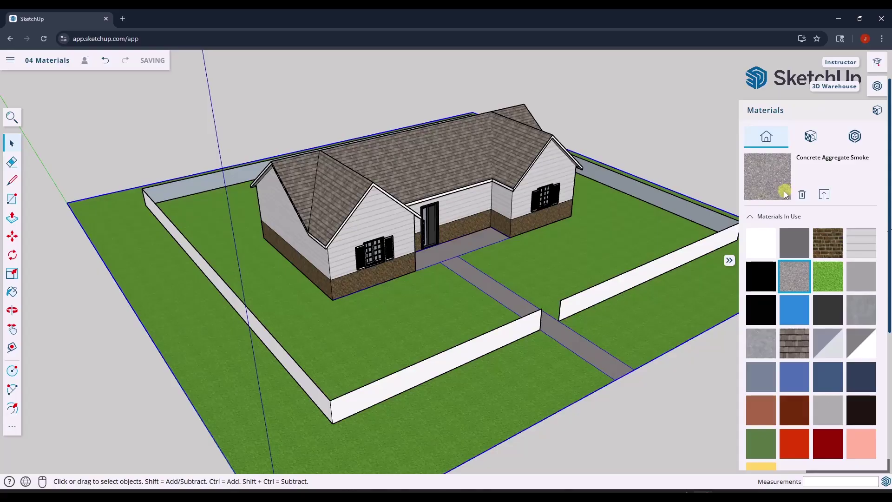
key(Escape)
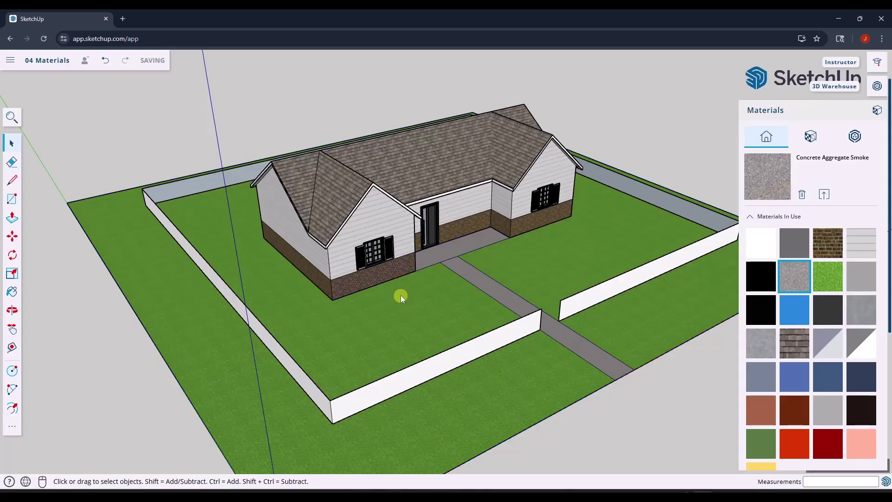
Open texture positioning for the front brick base face below the window
scroll(322, 243, down, 2)
scroll(364, 274, up, 10)
key(o)
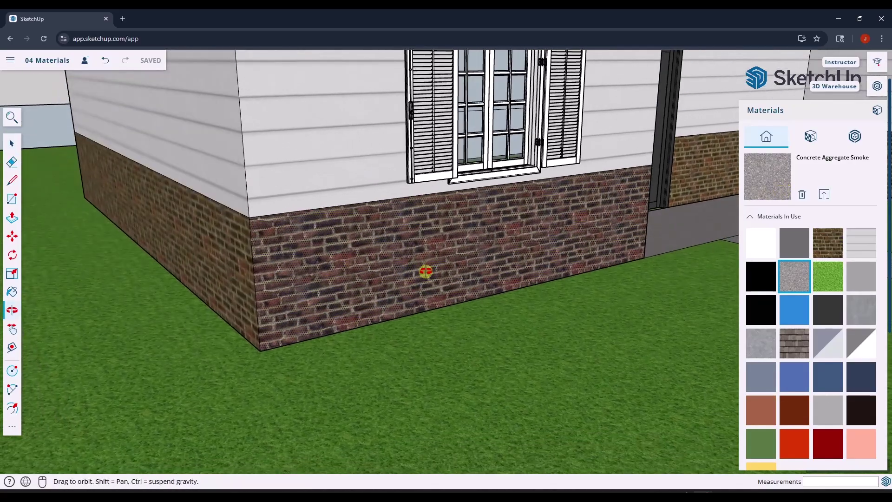
drag(425, 271, 434, 273)
key(space)
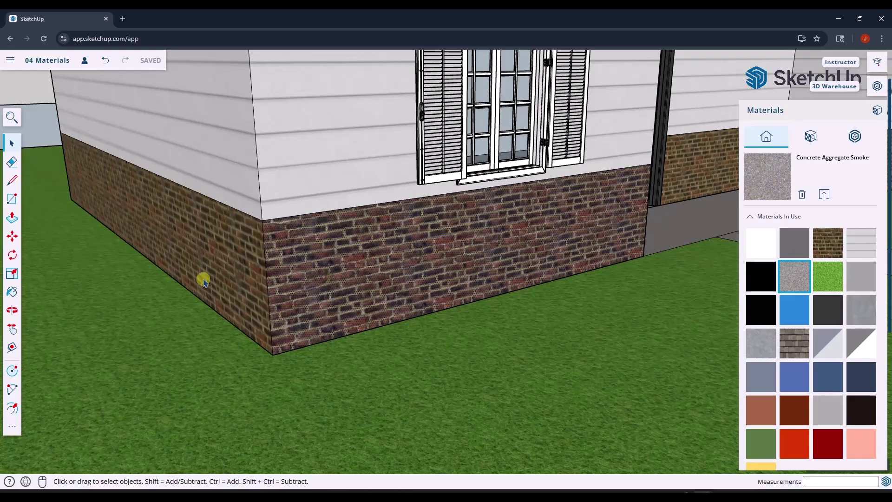
scroll(539, 242, up, 3)
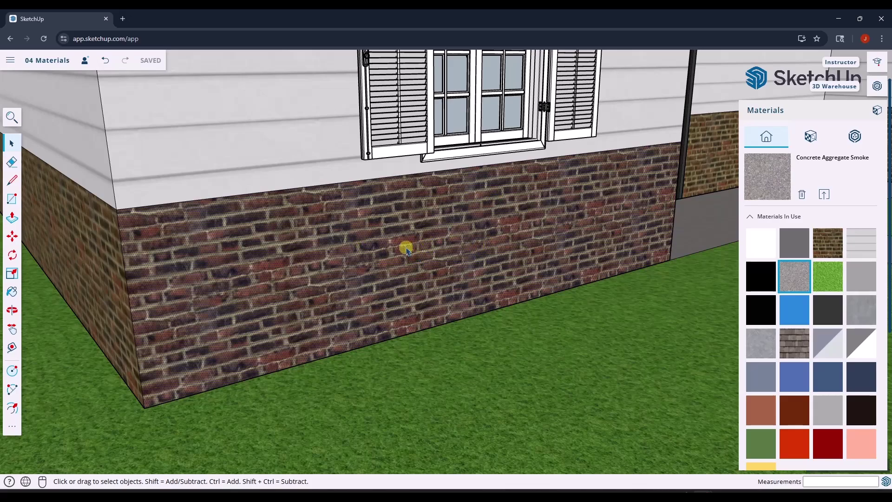
right_click(407, 251)
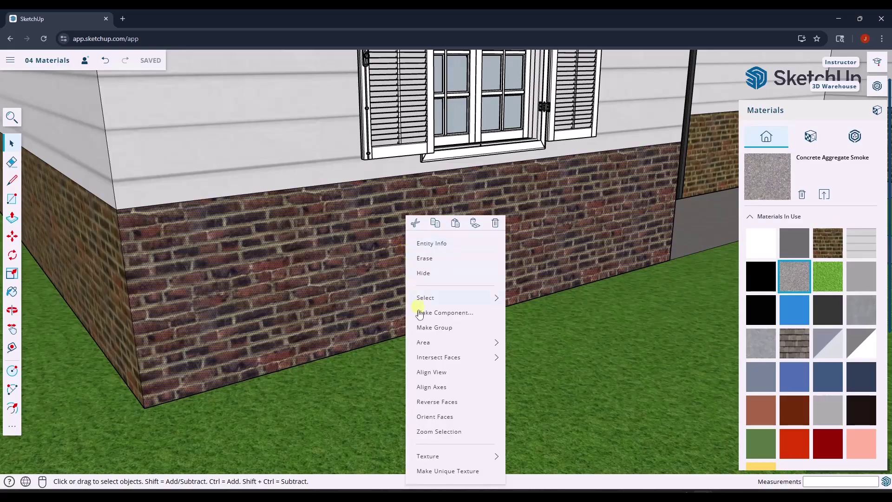
mouse_move(440, 457)
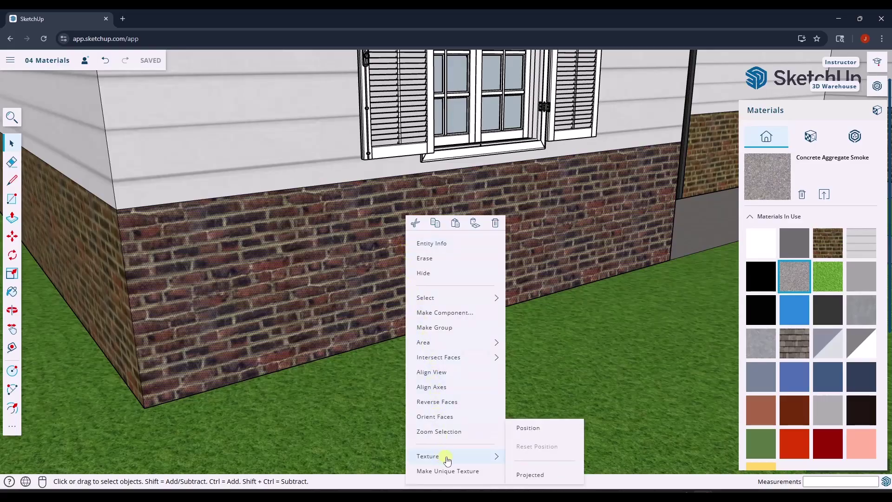
click(530, 428)
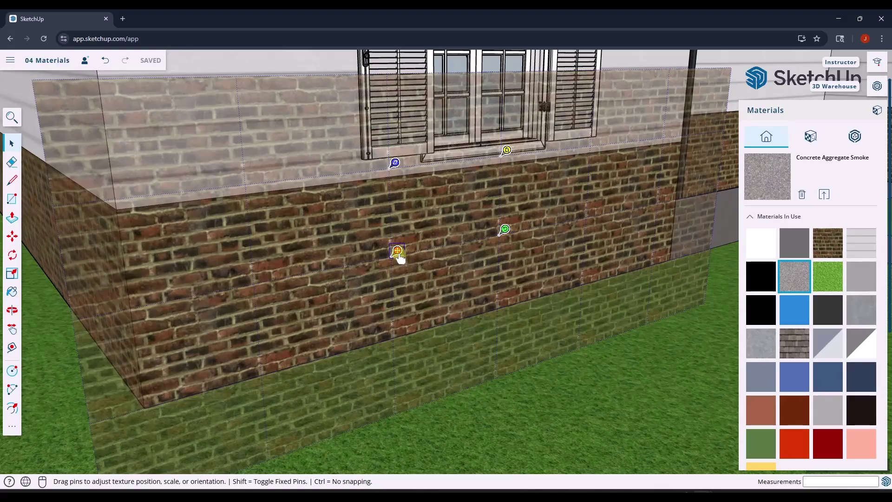
Shift the brick texture diagonally down across the front base face using the red move pin
drag(398, 255, 342, 309)
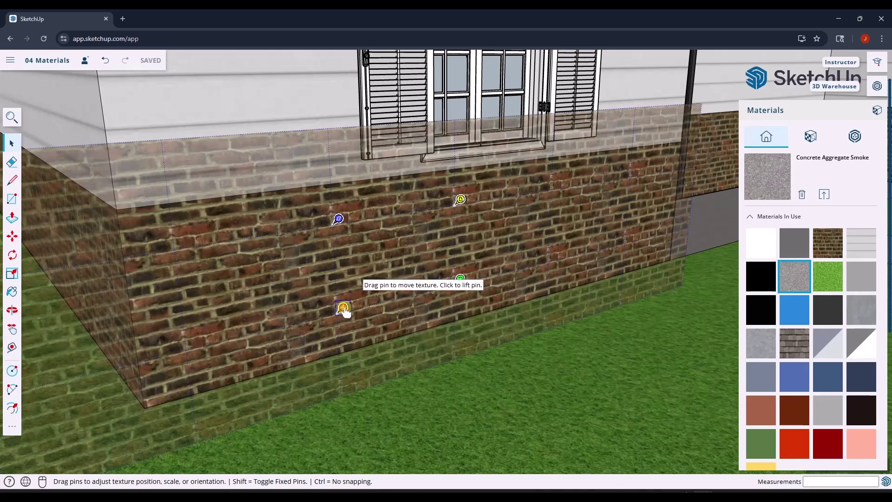
scroll(184, 357, up, 3)
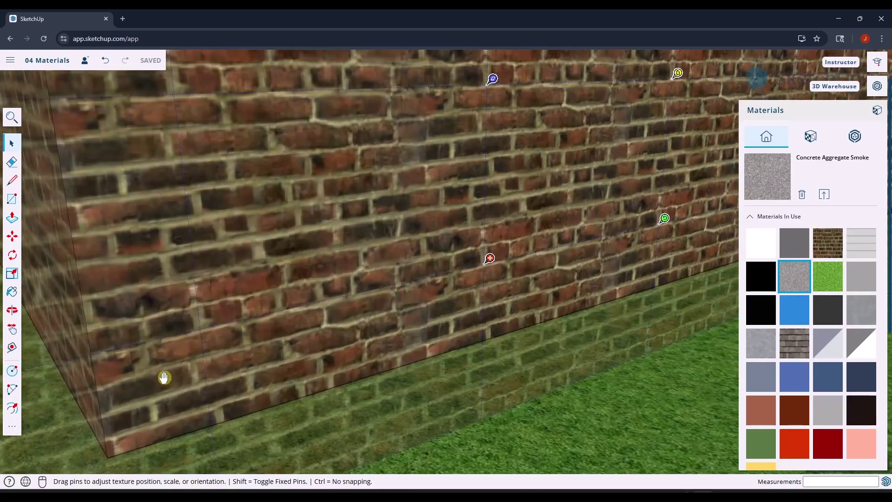
scroll(423, 269, down, 3)
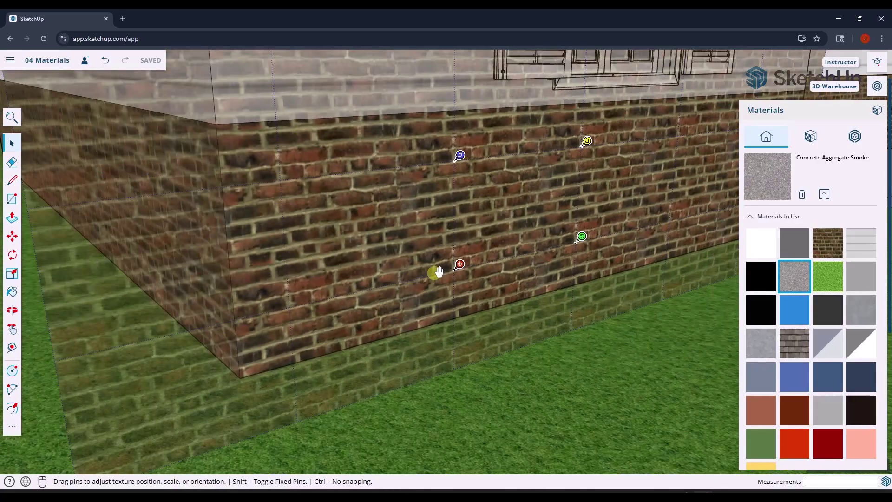
Reposition the red pin on the texture near the wall corner and move the brick pattern so the pin sits at the base's lower corner
click(459, 267)
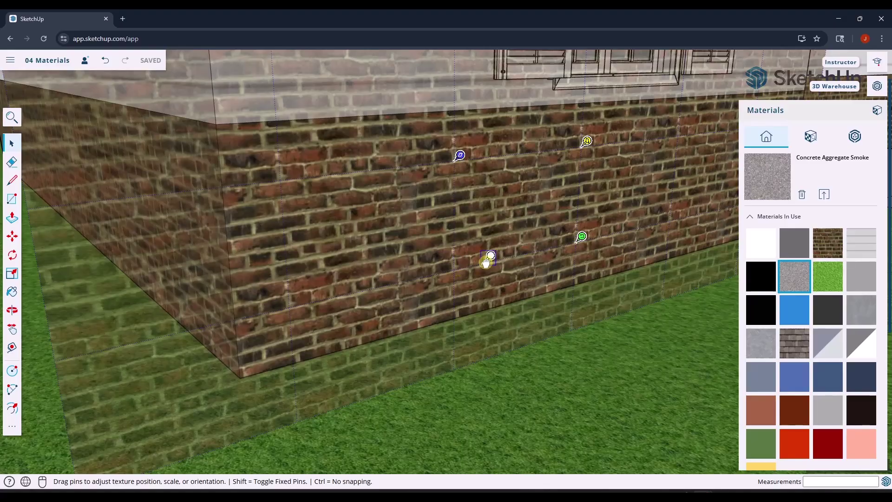
scroll(285, 302, up, 4)
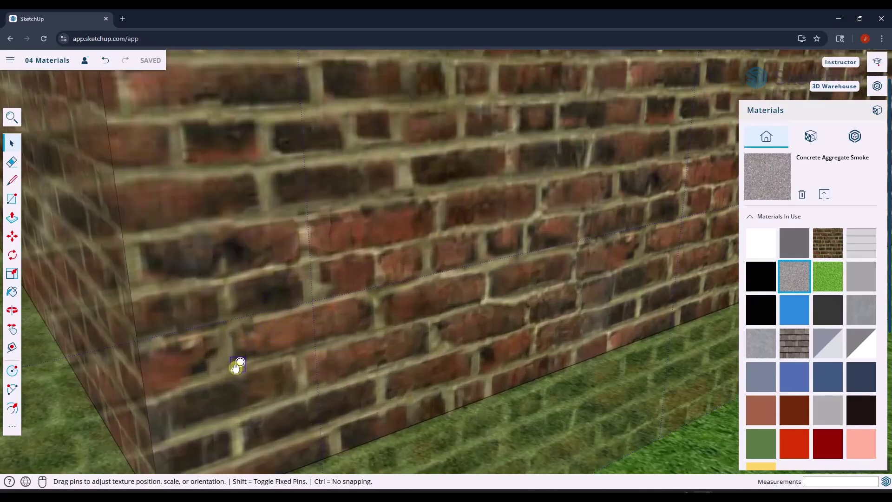
click(238, 362)
scroll(305, 324, down, 3)
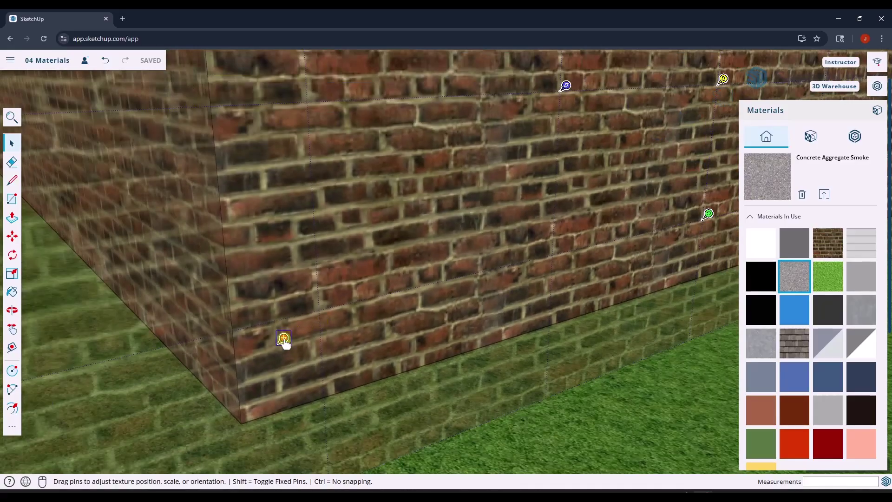
drag(285, 342, 248, 416)
scroll(294, 317, down, 3)
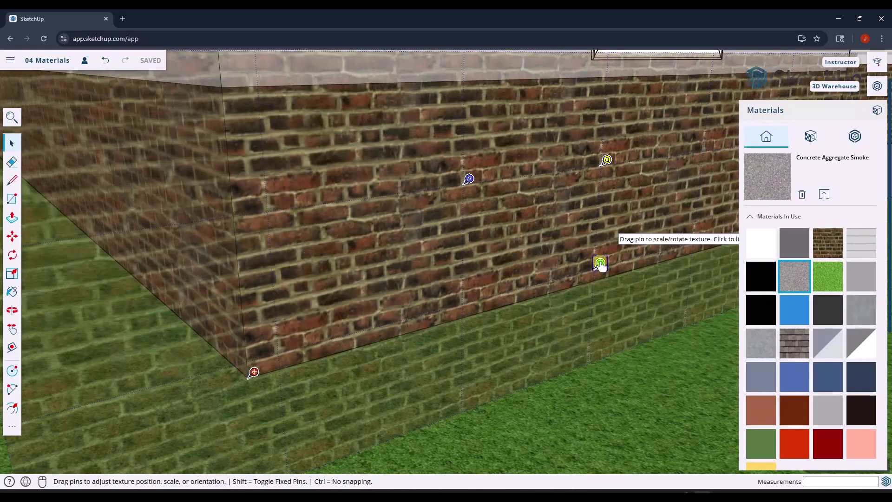
Adjust the brick texture's scale and rotation with the green pin, keeping the pin along the wall's bottom edge
mouse_move(600, 263)
mouse_down()
mouse_move(627, 255)
mouse_move(511, 292)
mouse_move(655, 249)
mouse_move(559, 276)
mouse_move(649, 252)
mouse_move(563, 266)
mouse_move(597, 261)
mouse_up()
scroll(598, 263, up, 6)
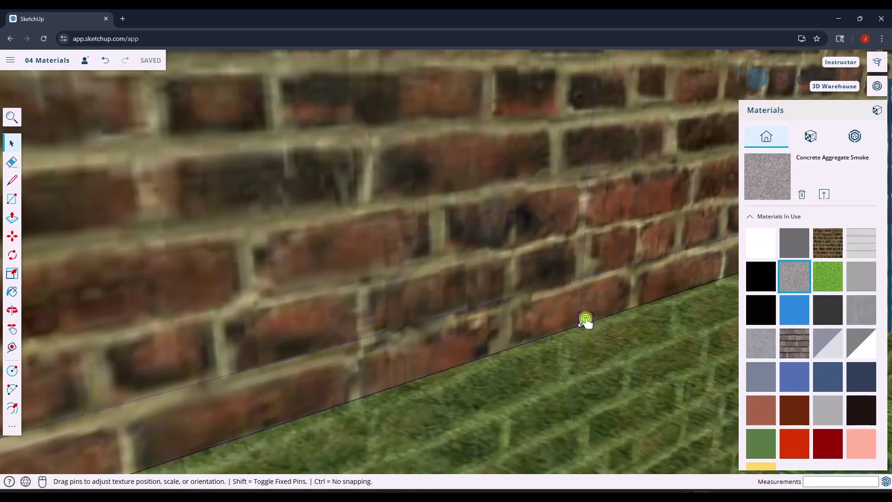
scroll(585, 321, down, 6)
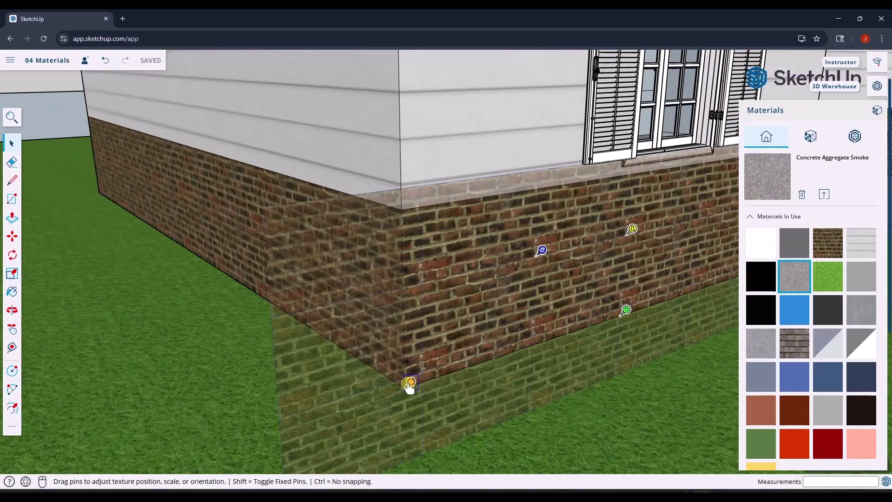
drag(626, 318, 687, 295)
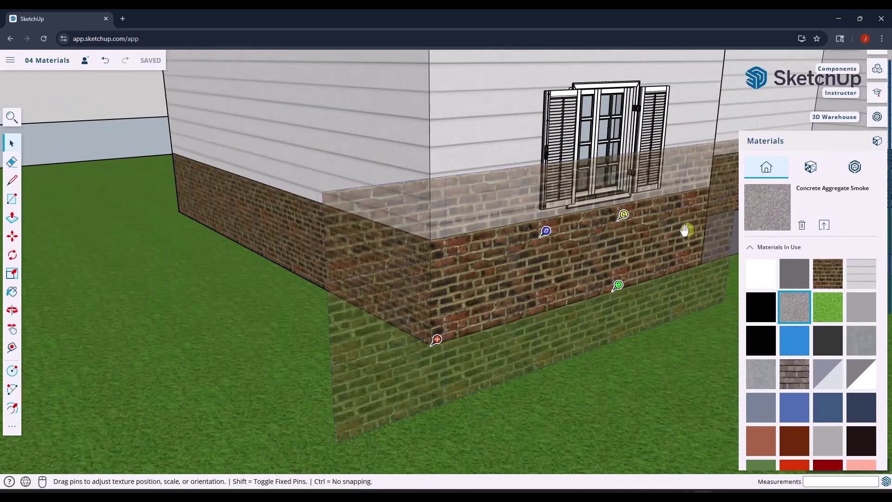
Check the blue shear pin and yellow distort pin on the front base's brick texture and accept the texture placement
scroll(437, 223, up, 5)
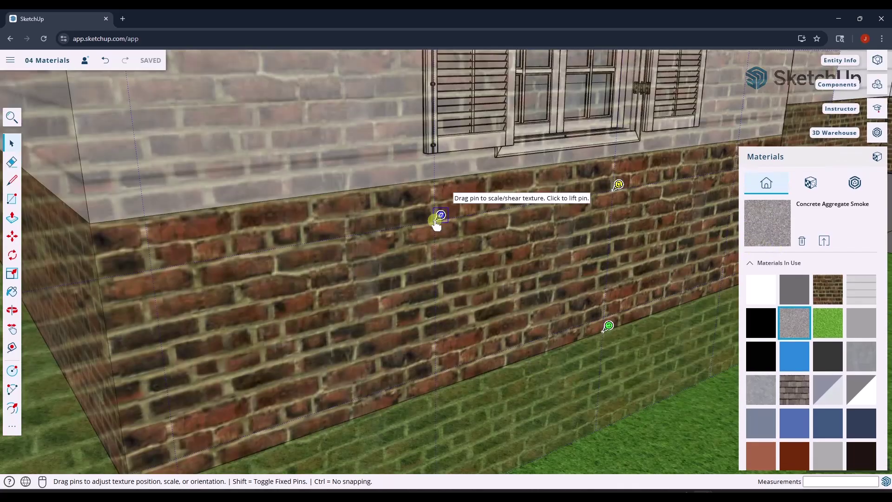
mouse_move(437, 224)
mouse_down()
mouse_move(470, 219)
mouse_move(436, 225)
mouse_up()
mouse_move(619, 185)
mouse_down()
mouse_move(631, 185)
mouse_move(619, 188)
mouse_move(620, 173)
mouse_move(618, 185)
mouse_up()
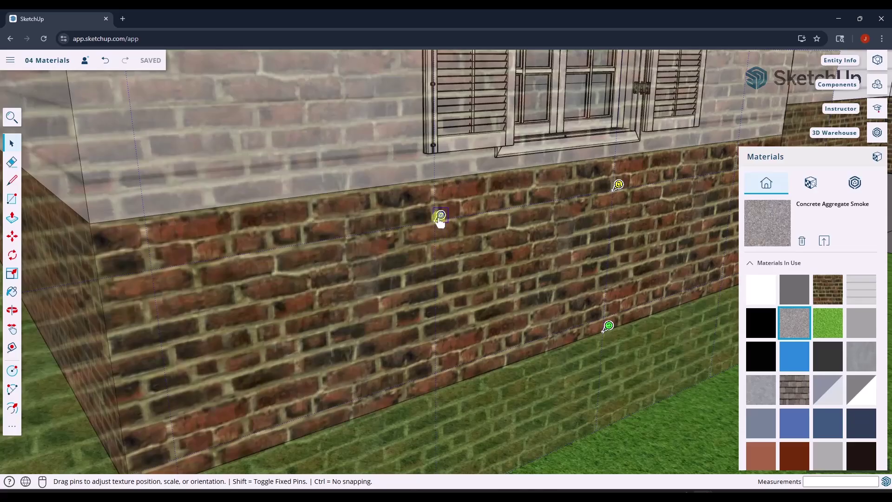
mouse_move(440, 219)
mouse_down()
mouse_move(438, 199)
mouse_move(441, 221)
mouse_up()
scroll(445, 221, up, 1)
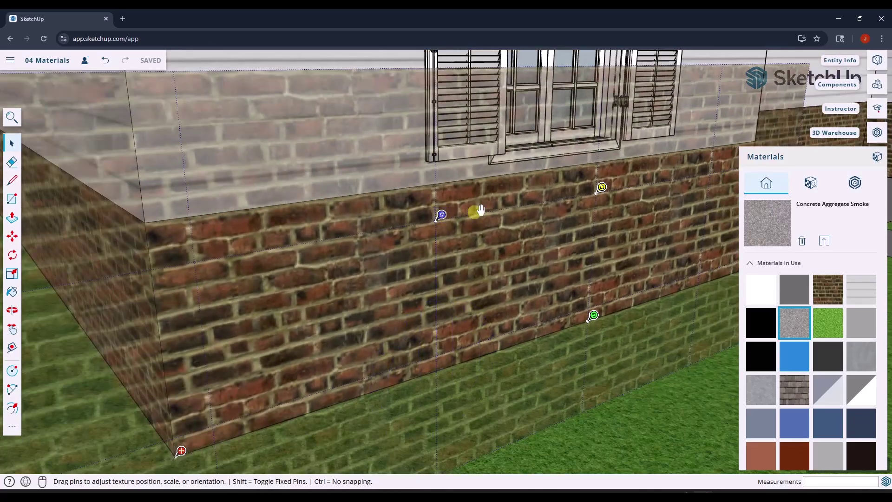
scroll(458, 222, down, 4)
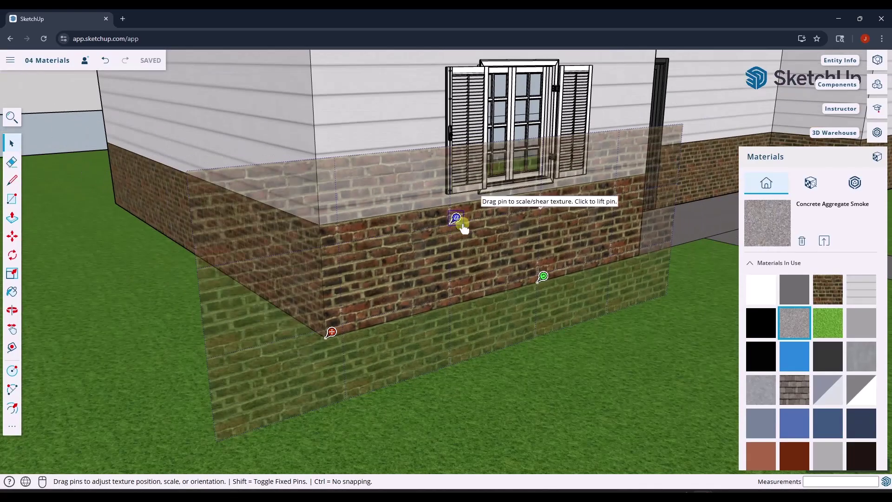
key(Return)
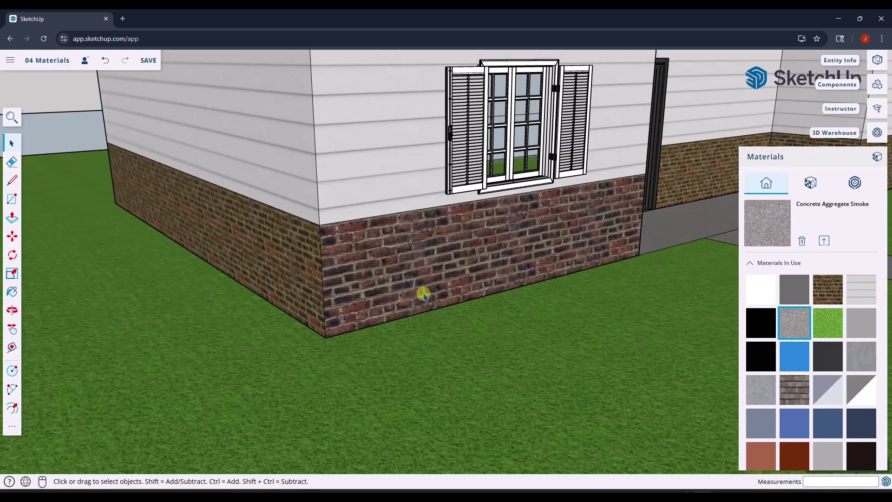
Sample Brick Rough Dark from the repositioned front base face and paint it onto the adjoining side base face
middle_drag(422, 293, 379, 276)
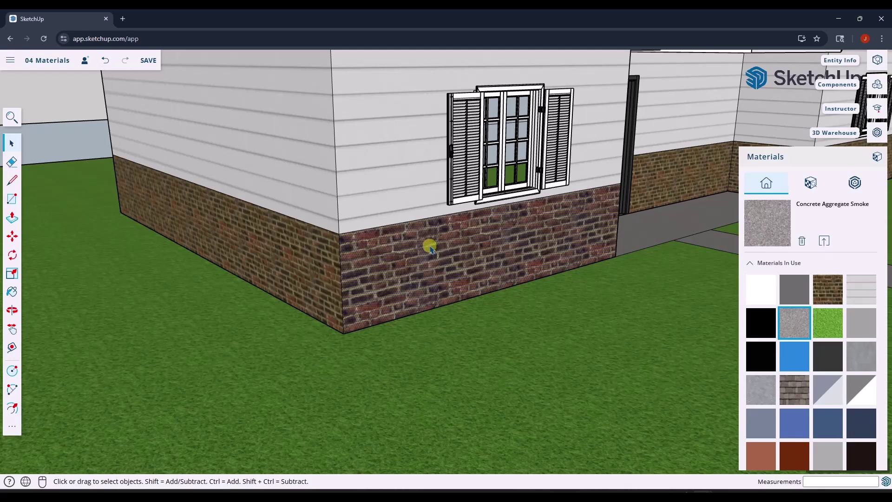
key(b)
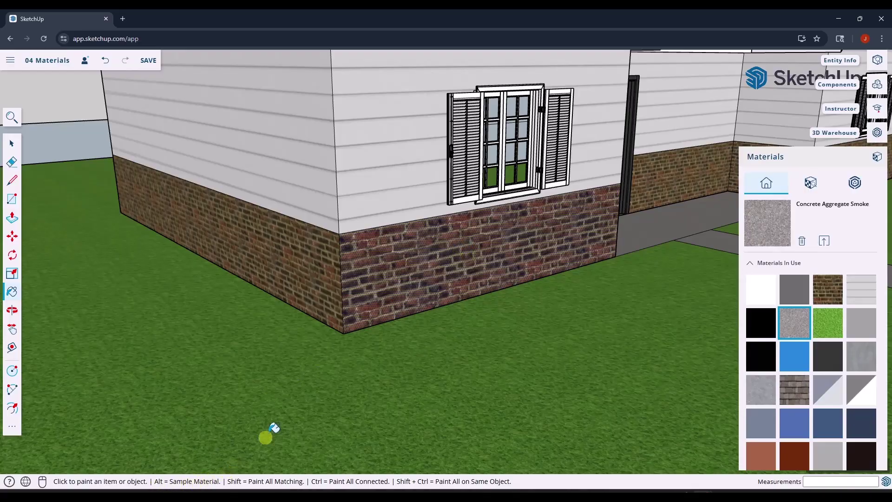
key(alt)
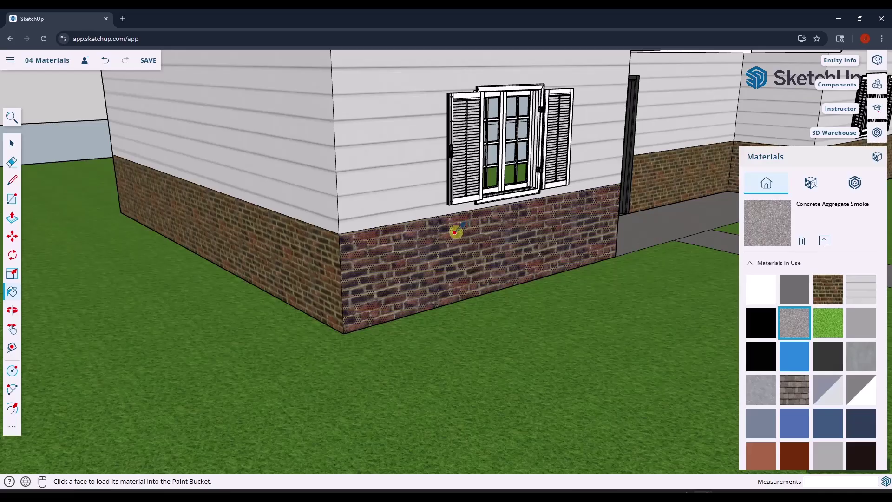
alt+click(395, 251)
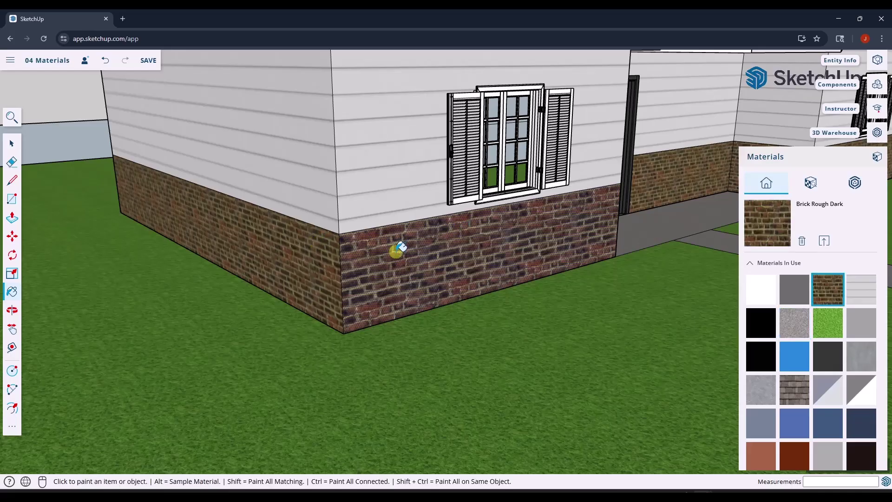
click(315, 251)
scroll(307, 251, down, 5)
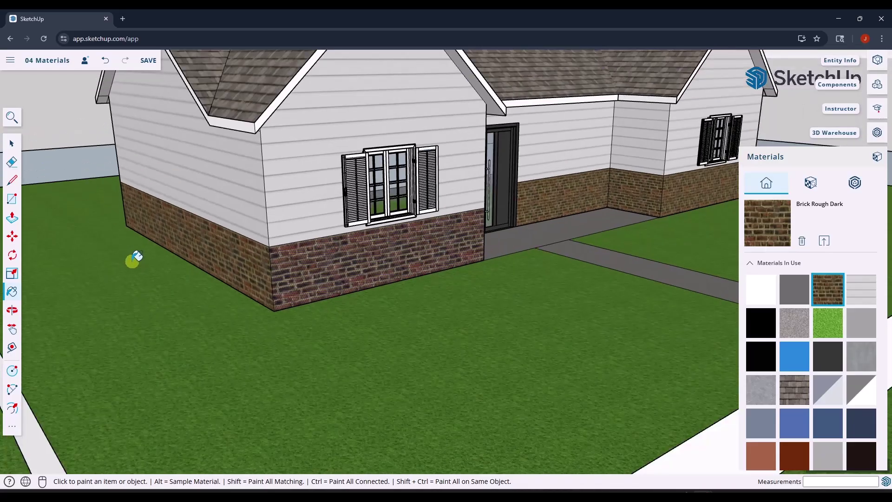
Examine the brick base and other materials from all around the house
middle_drag(133, 258, 93, 245)
scroll(407, 189, up, 5)
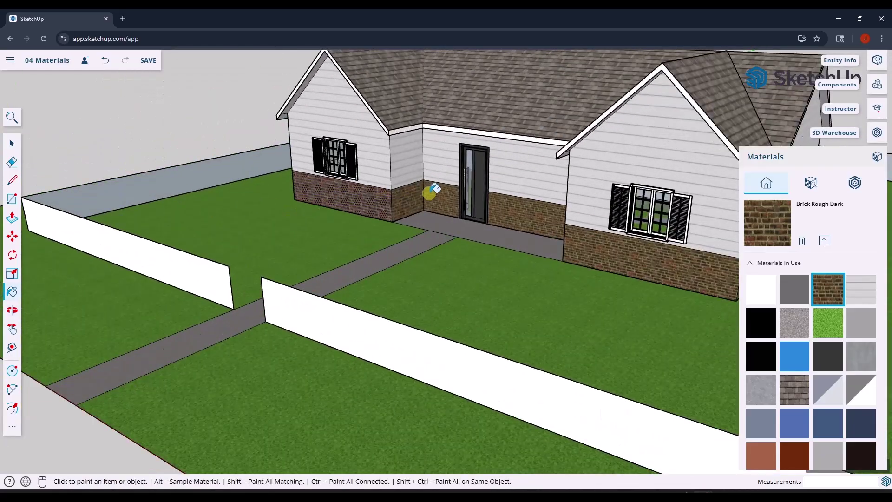
mouse_move(463, 231)
middle_down()
mouse_move(627, 215)
mouse_move(279, 209)
mouse_move(527, 229)
middle_up()
scroll(279, 209, down, 5)
middle_drag(601, 221, 90, 214)
scroll(90, 213, up, 3)
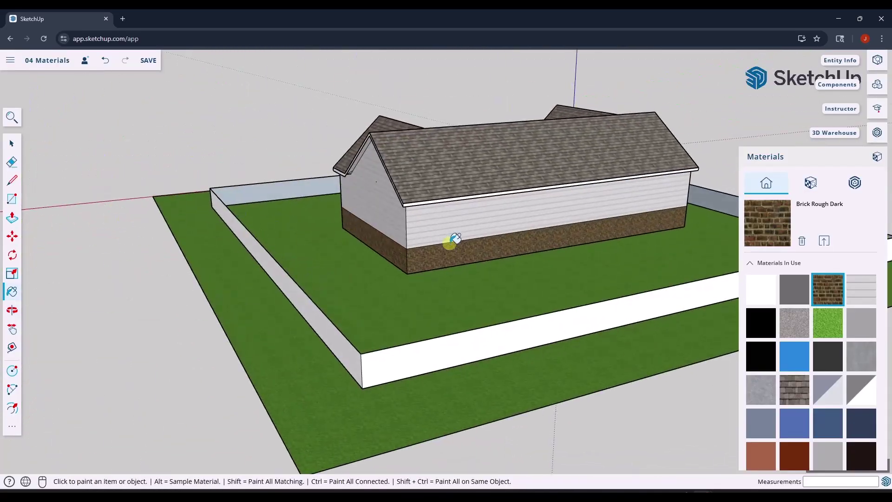
middle_drag(263, 242, 723, 183)
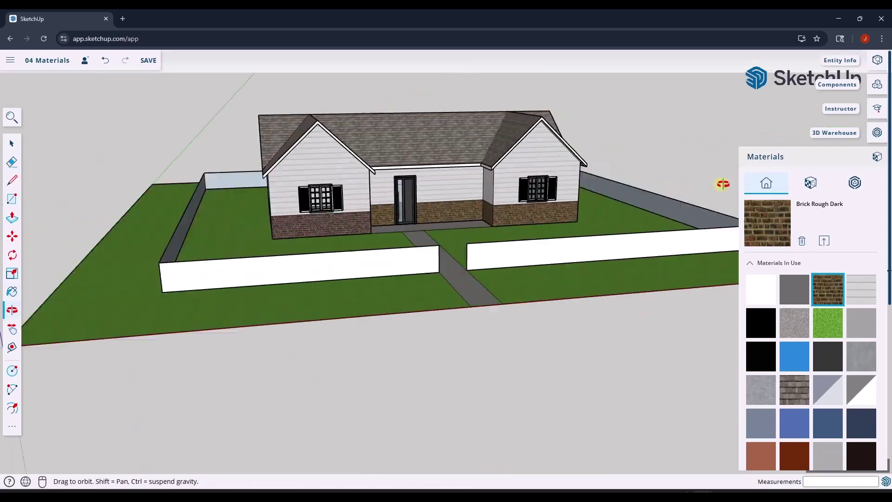
scroll(302, 256, up, 8)
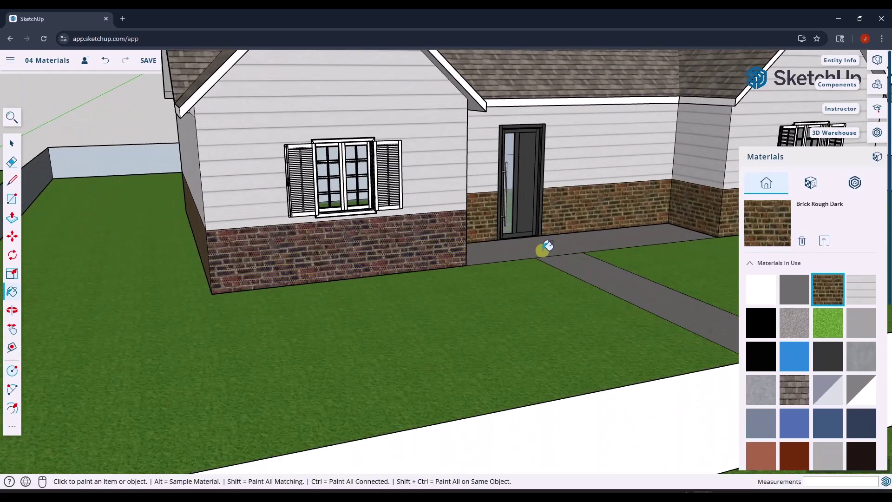
scroll(469, 232, down, 3)
scroll(469, 231, down, 3)
middle_drag(458, 233, 510, 246)
Collapse the Asphalt and Concrete group and expand the built-in Landscaping, Fencing and Vegetation materials
click(751, 264)
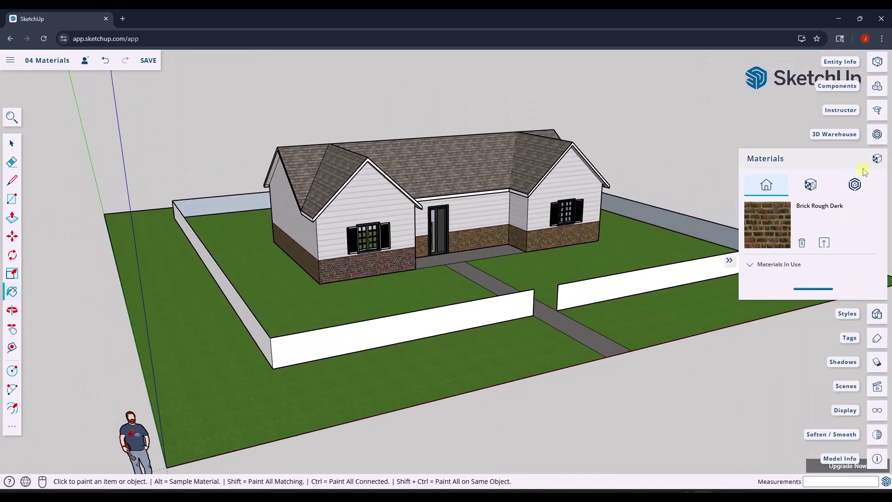
click(877, 159)
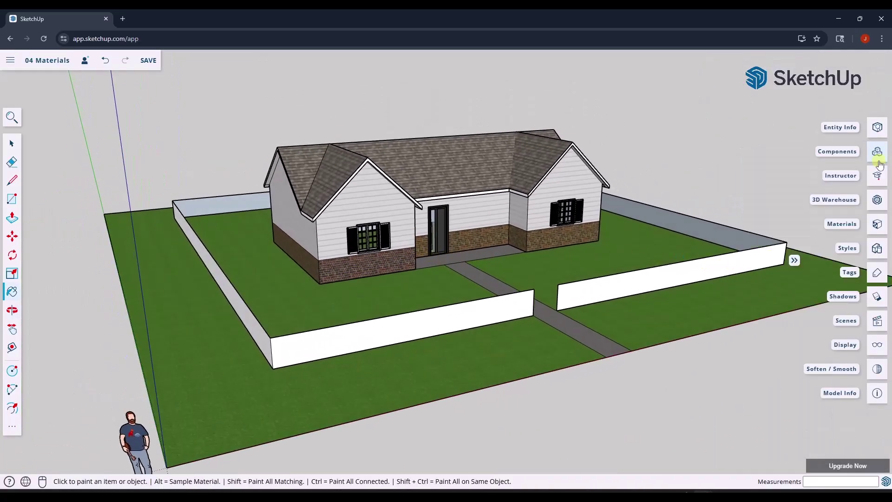
click(877, 226)
click(809, 185)
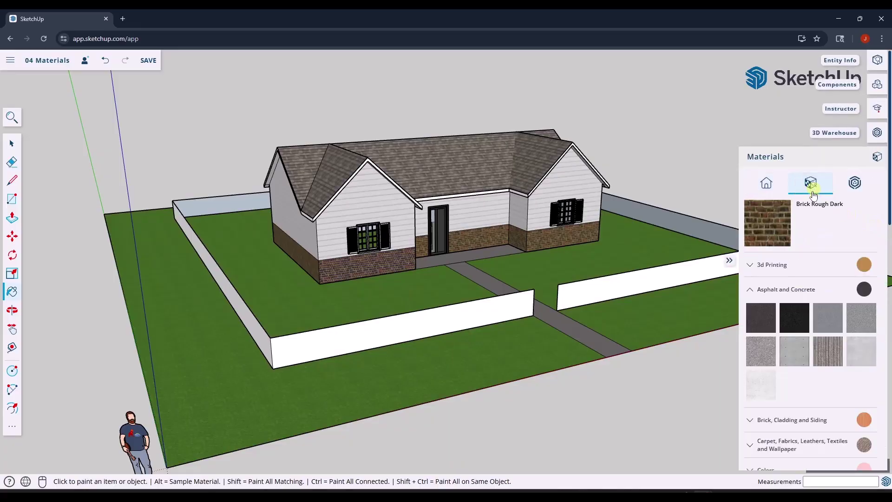
click(749, 289)
scroll(785, 336, down, 1)
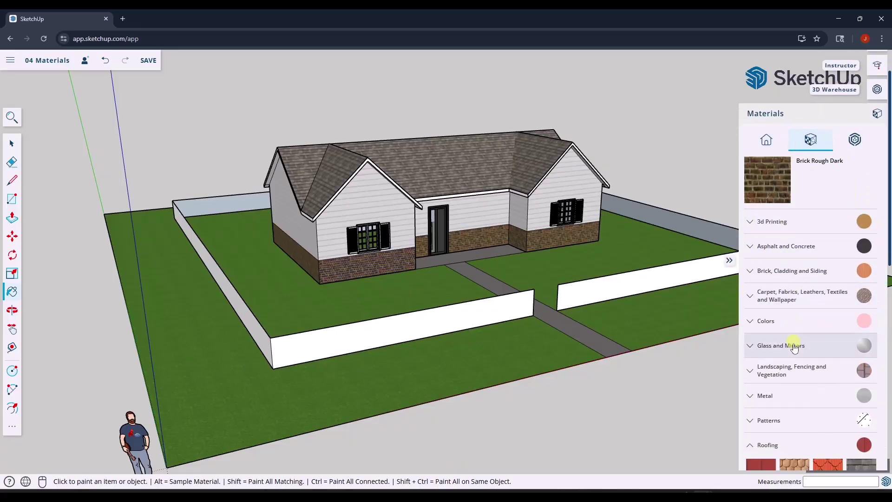
click(747, 375)
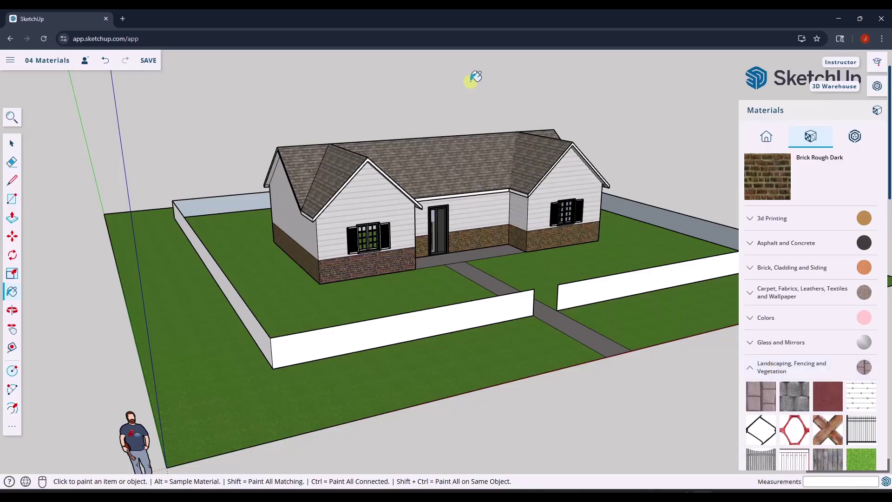
Paint the front yard fence face beside the path, on the side with the repositioned brick, with the black metal fence material
key(space)
scroll(789, 325, down, 3)
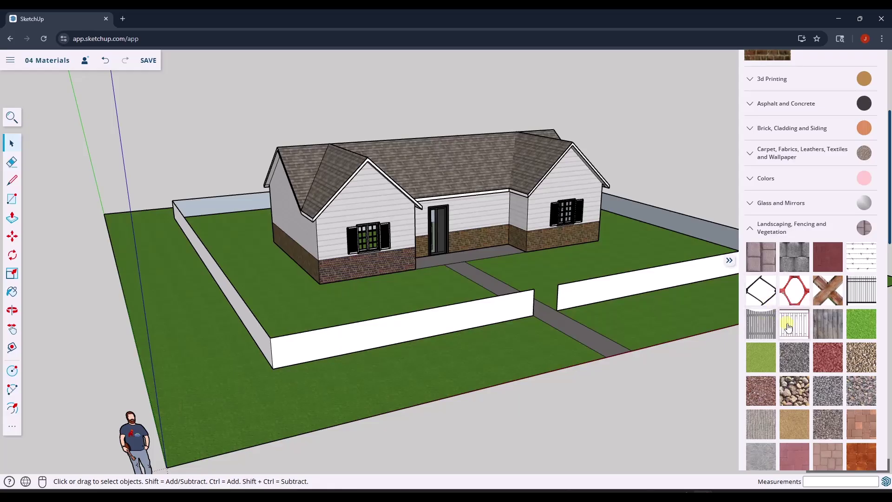
click(862, 292)
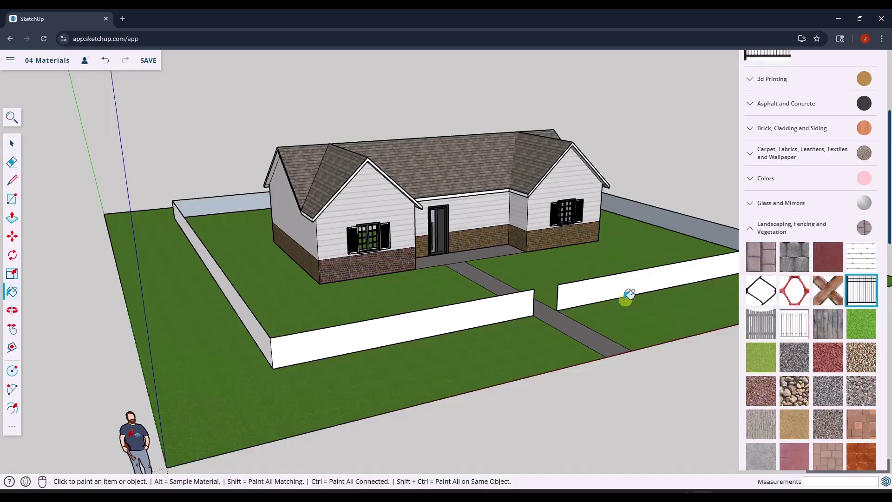
click(468, 314)
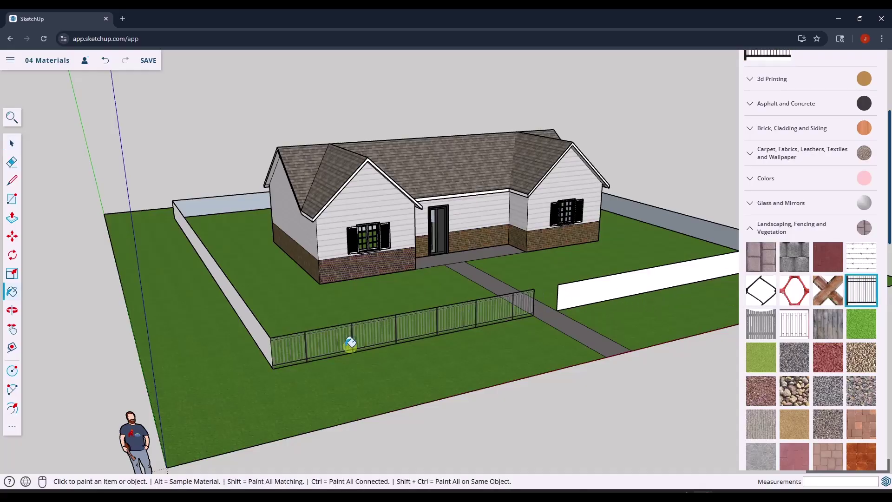
Examine the bars, posts and transparent gaps of the black fence texture up close
scroll(304, 336, up, 5)
scroll(316, 325, down, 6)
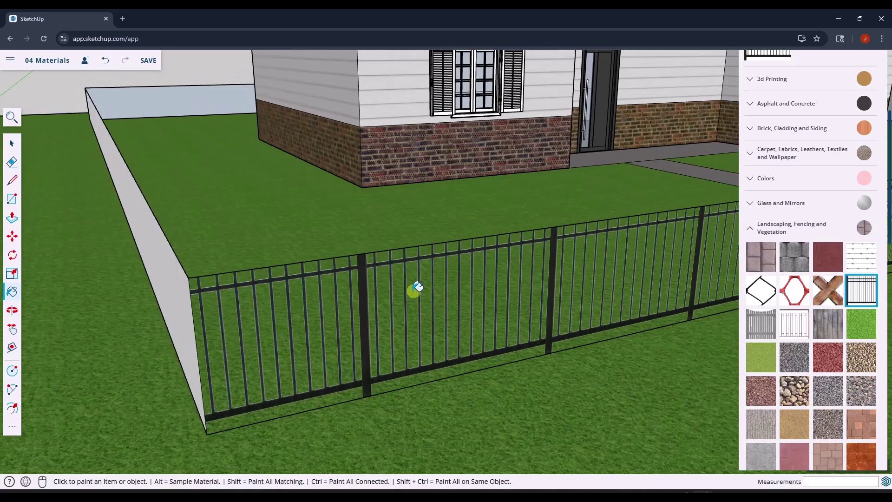
scroll(260, 309, up, 3)
scroll(253, 300, down, 2)
scroll(249, 284, up, 6)
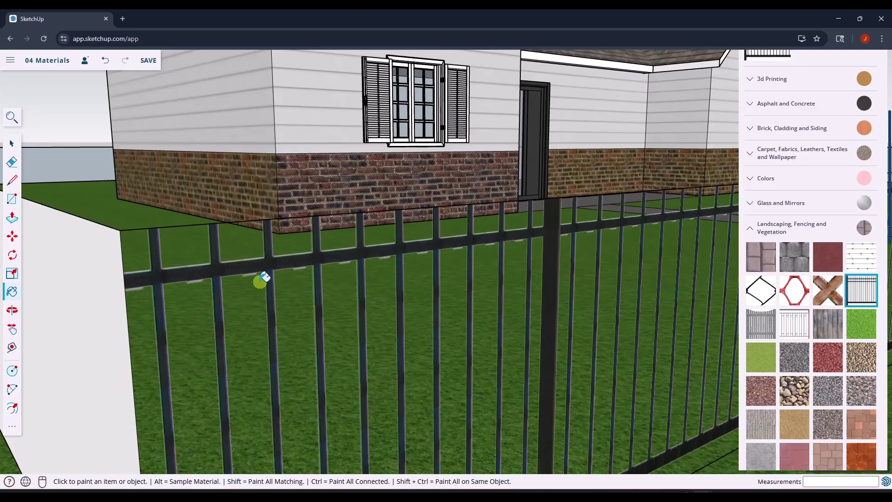
mouse_move(266, 315)
middle_down()
mouse_move(294, 338)
mouse_move(342, 221)
mouse_move(294, 364)
mouse_move(300, 310)
mouse_move(338, 302)
mouse_move(329, 294)
middle_up()
scroll(321, 310, down, 2)
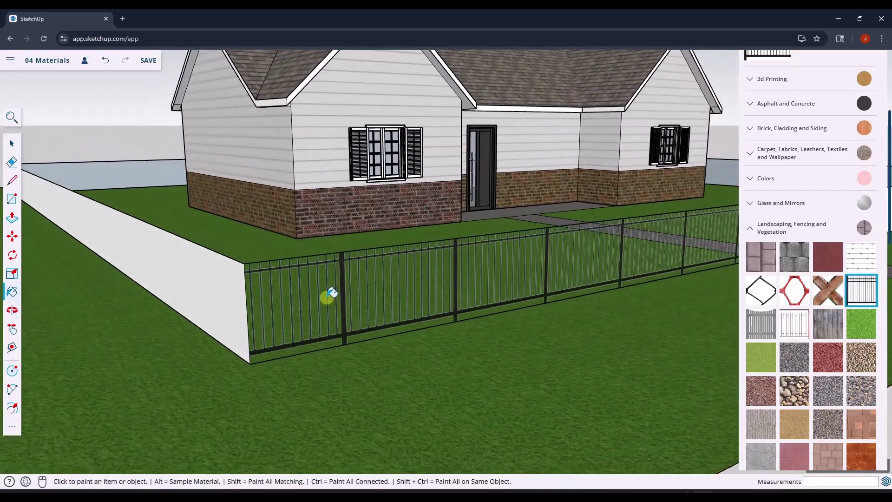
Open texture positioning for the painted front fence face
key(space)
scroll(316, 294, up, 3)
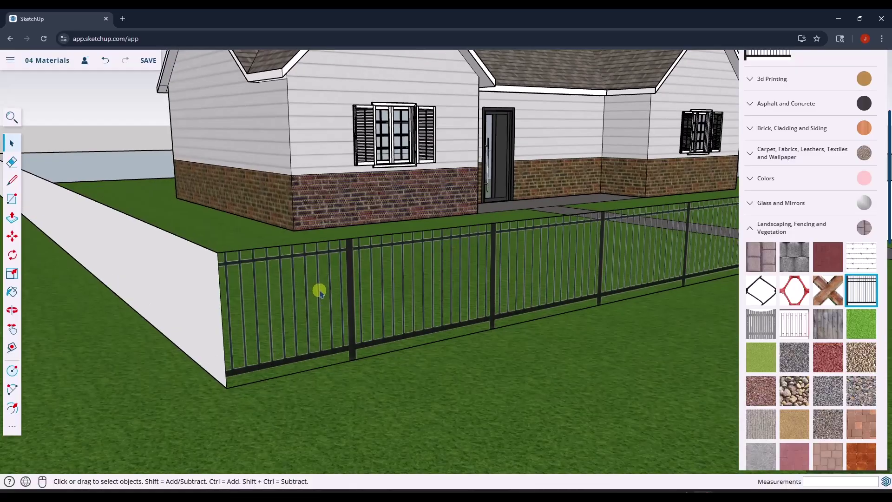
right_click(319, 291)
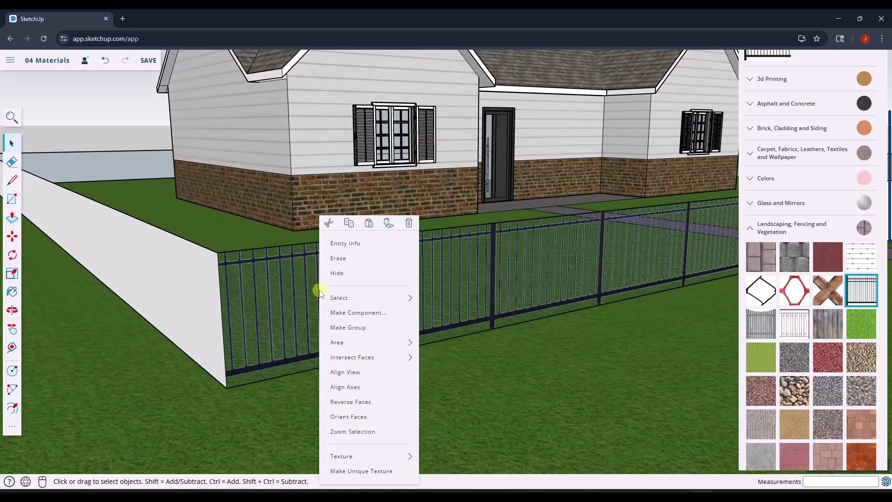
mouse_move(367, 456)
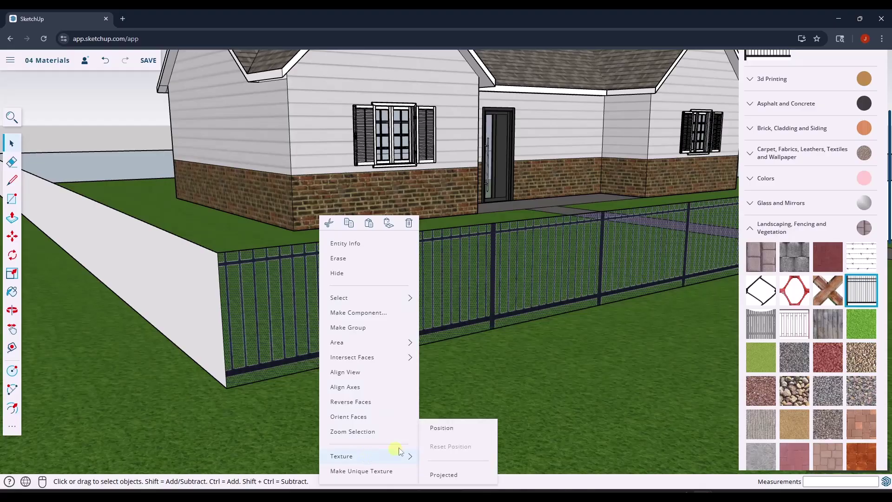
click(440, 429)
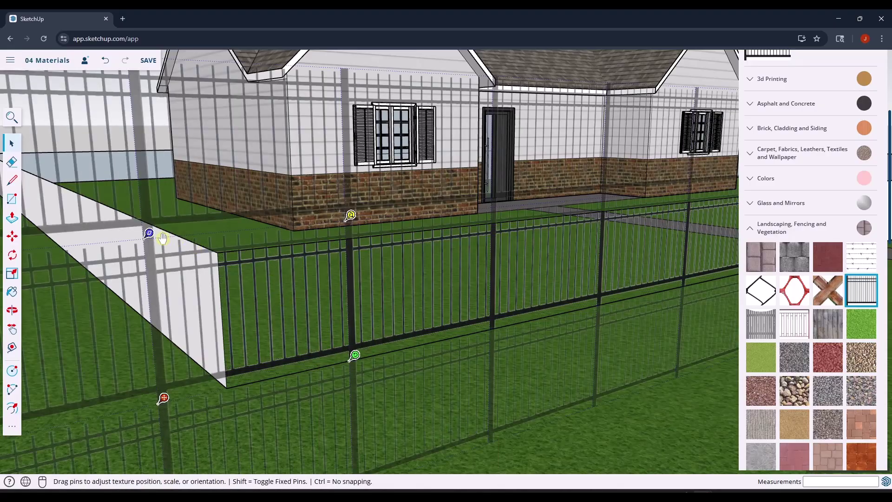
Reduce the fence texture's height with the blue pin and move its post to the face's lower outer corner with the red pin
drag(150, 238, 151, 251)
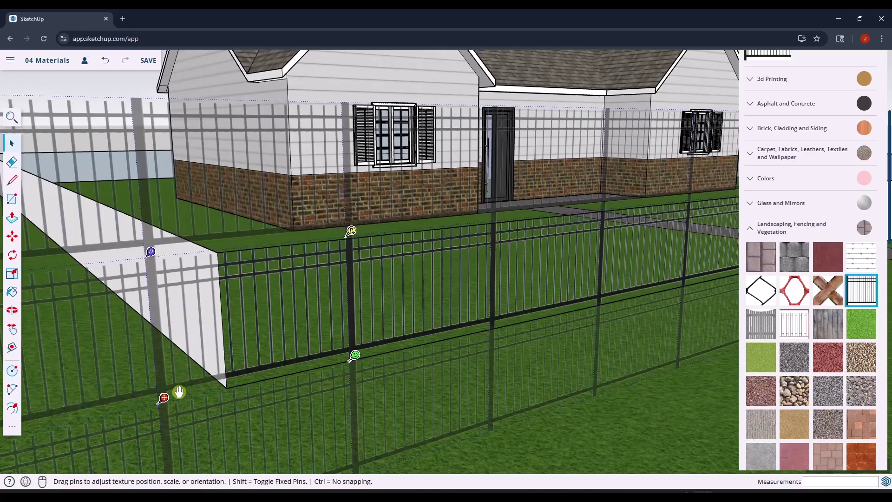
drag(164, 398, 231, 383)
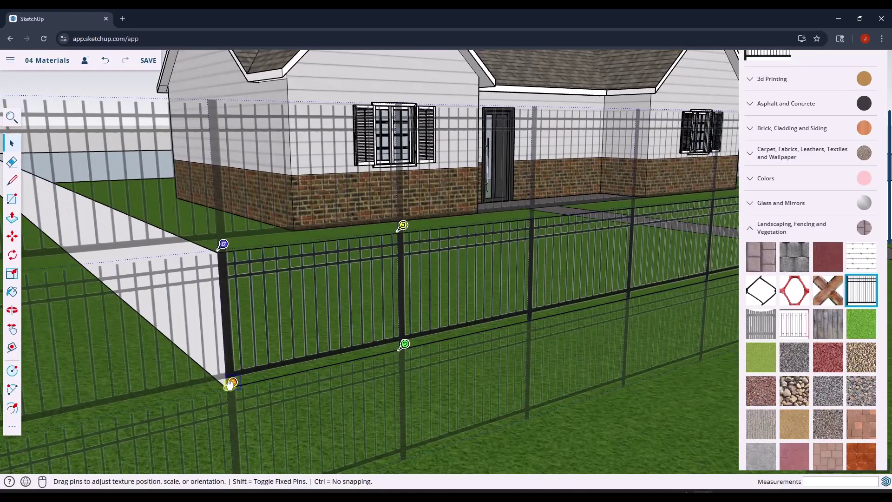
Reposition the green pin at the base of the post nearest the path and stretch the texture until that post meets the fence's end
scroll(124, 371, down, 3)
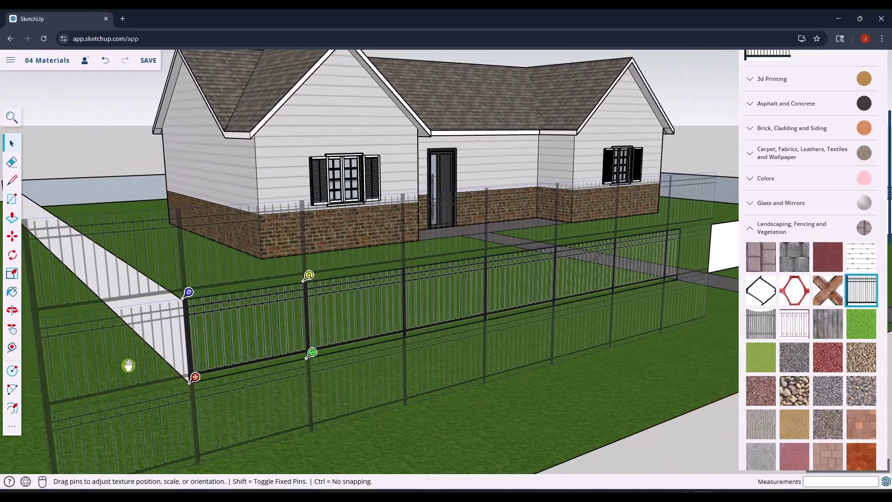
click(313, 356)
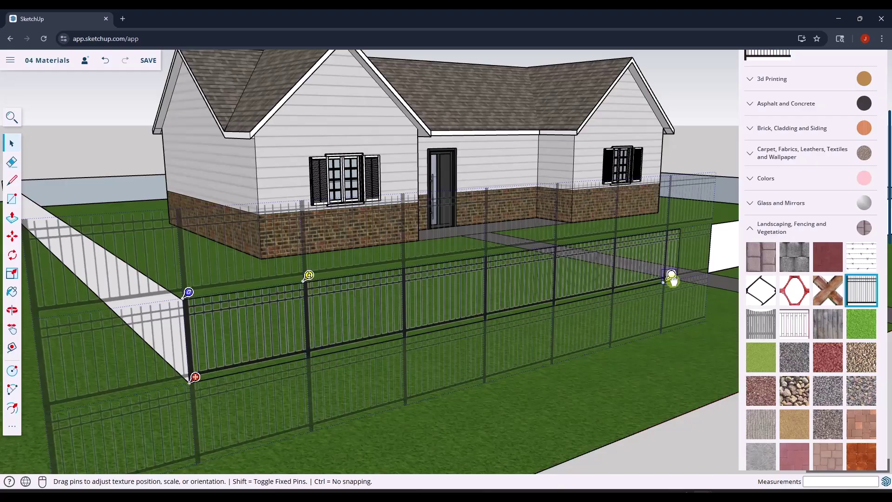
scroll(678, 279, up, 3)
scroll(691, 277, up, 3)
scroll(629, 279, up, 2)
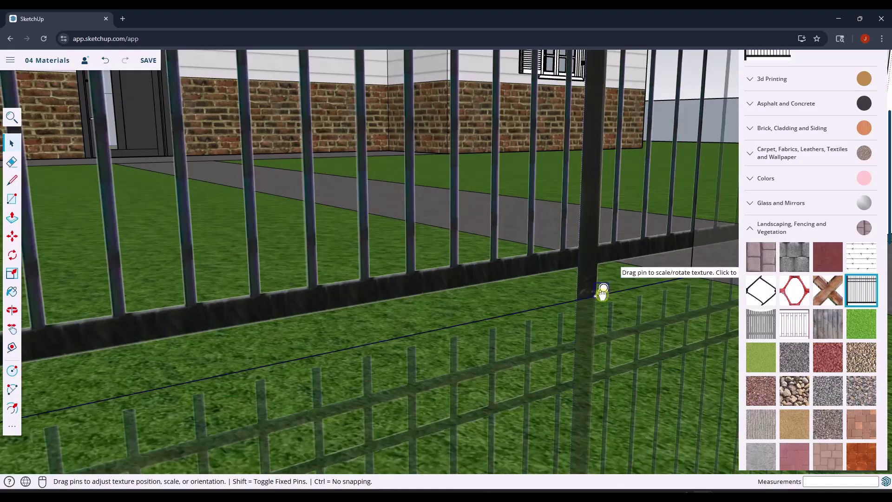
shift+middle_drag(602, 298, 427, 277)
mouse_move(412, 292)
mouse_down()
mouse_move(492, 279)
mouse_move(489, 286)
mouse_up()
scroll(490, 286, down, 10)
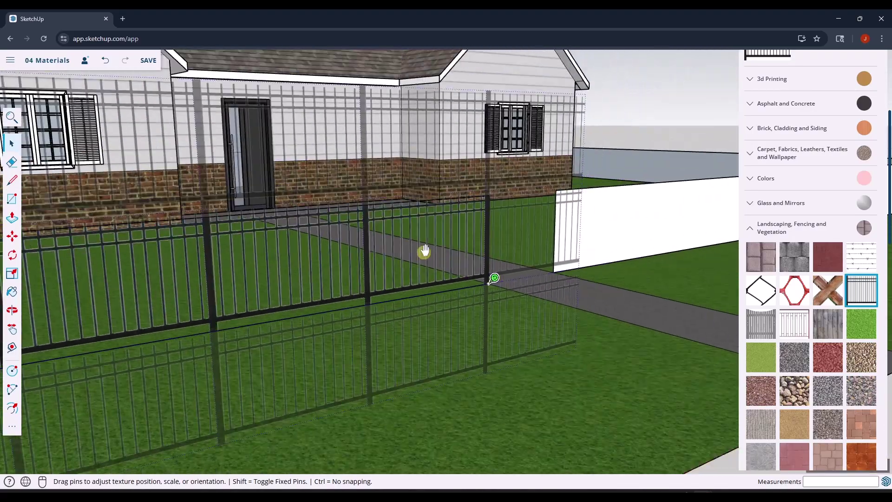
Reopen texture positioning for the painted front fence face and use the blue pin to align the texture's top with the face's upper edge
scroll(205, 265, up, 2)
key(Return)
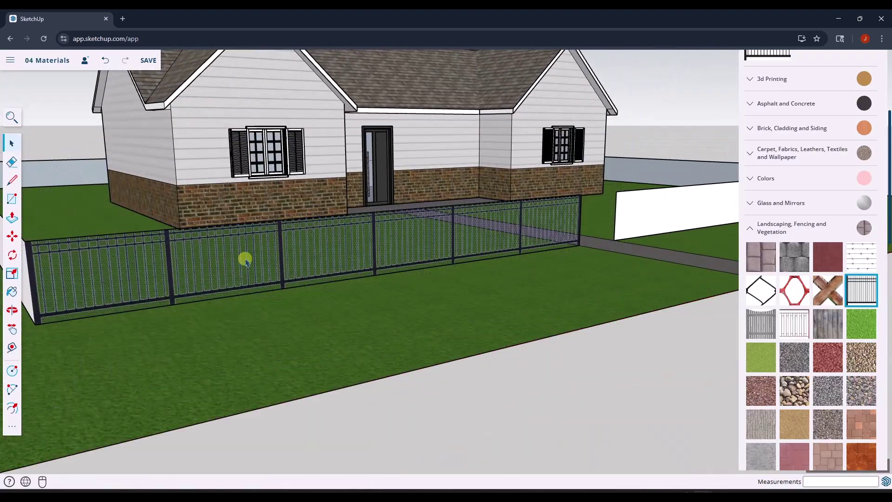
scroll(245, 261, up, 3)
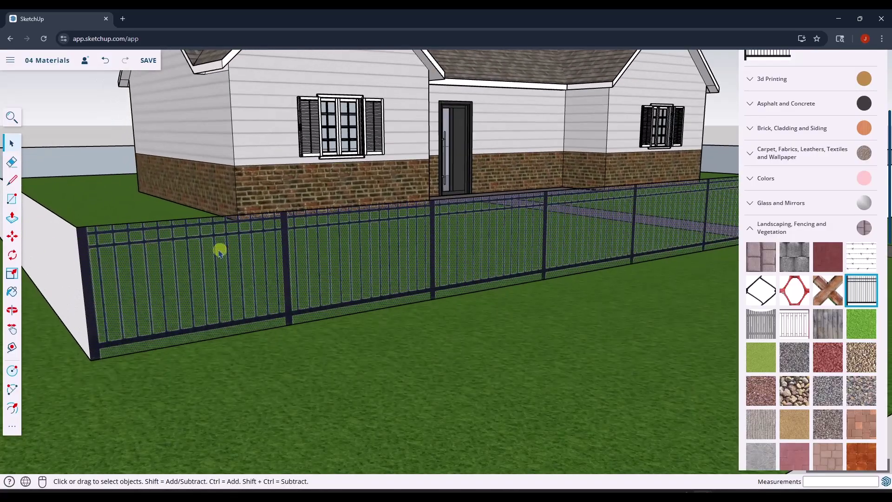
right_click(169, 265)
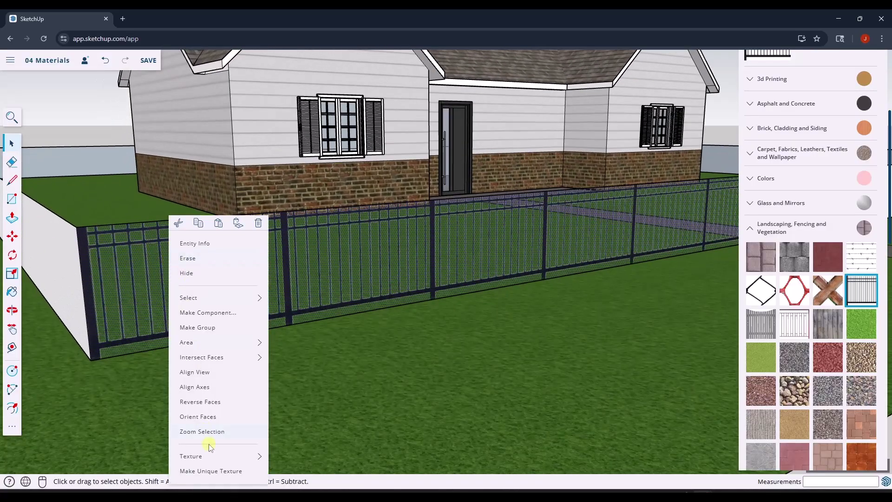
mouse_move(213, 455)
click(294, 426)
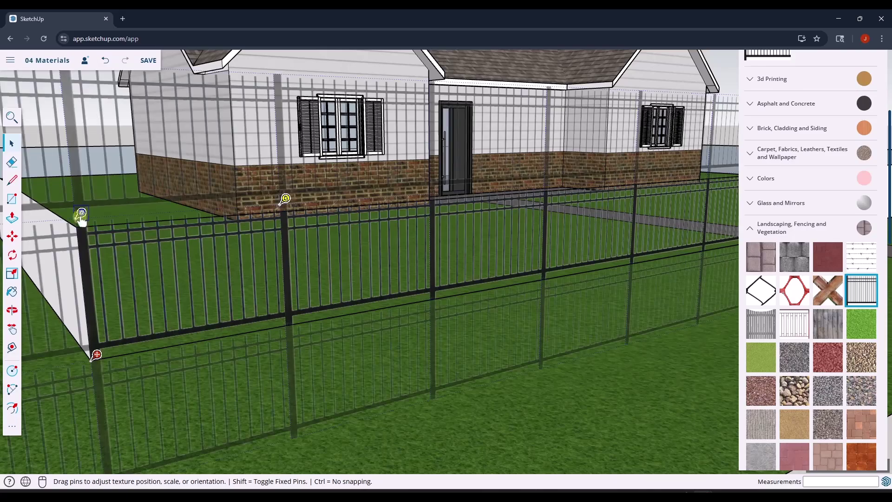
drag(81, 214, 82, 221)
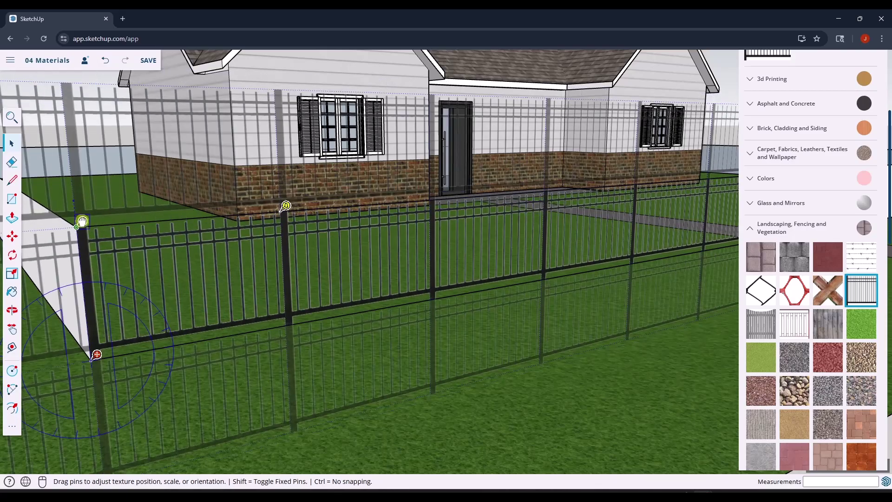
scroll(99, 219, down, 5)
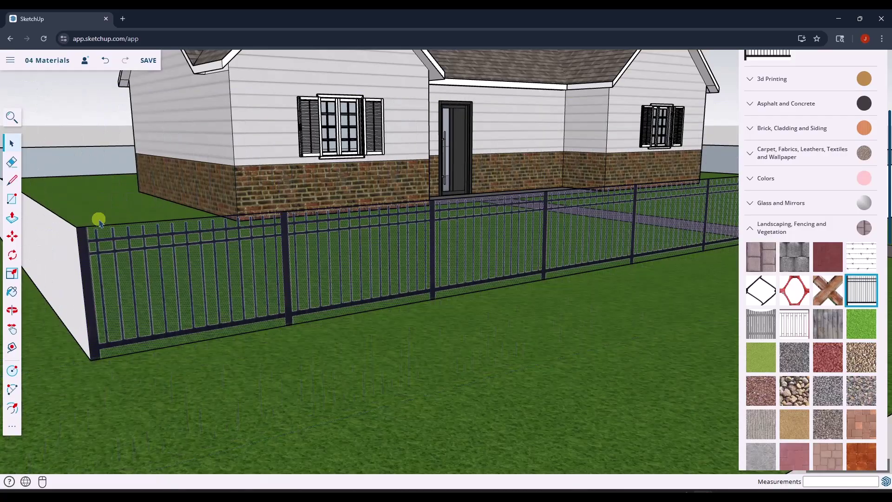
key(Return)
scroll(80, 299, down, 6)
scroll(418, 285, down, 2)
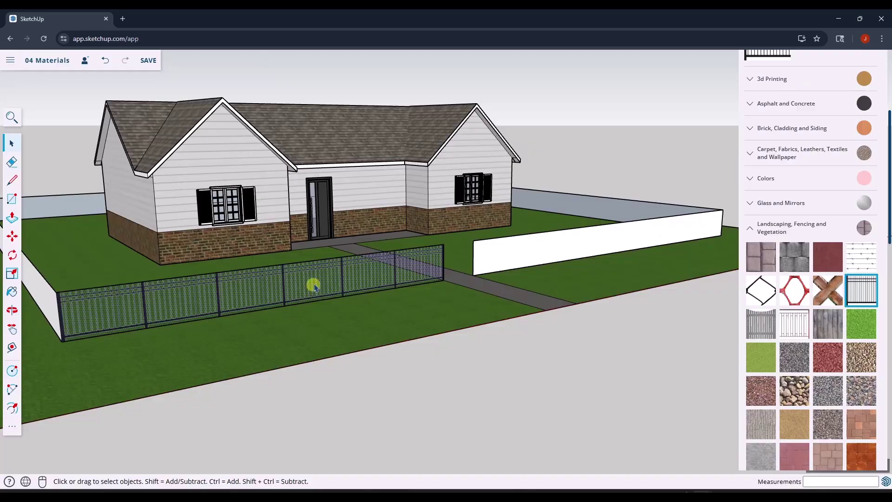
Paint the blank front fence face on the other side of the path with the Fencing Metal Straight material
key(b)
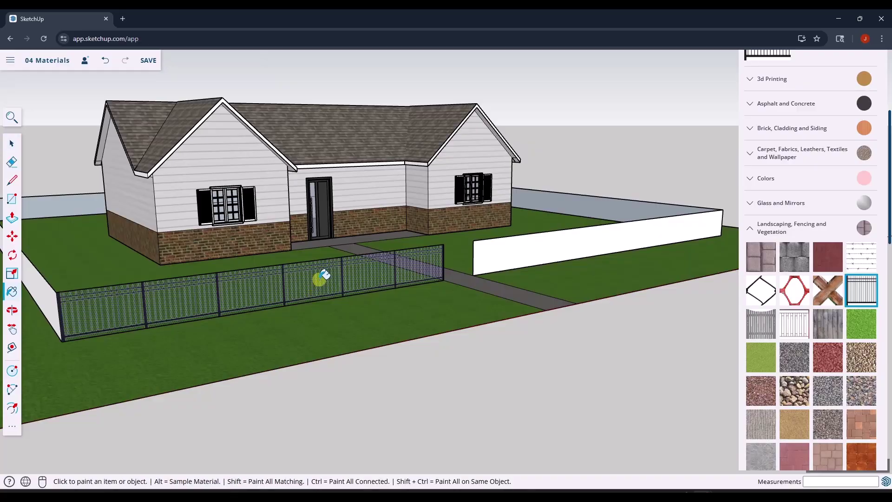
click(542, 243)
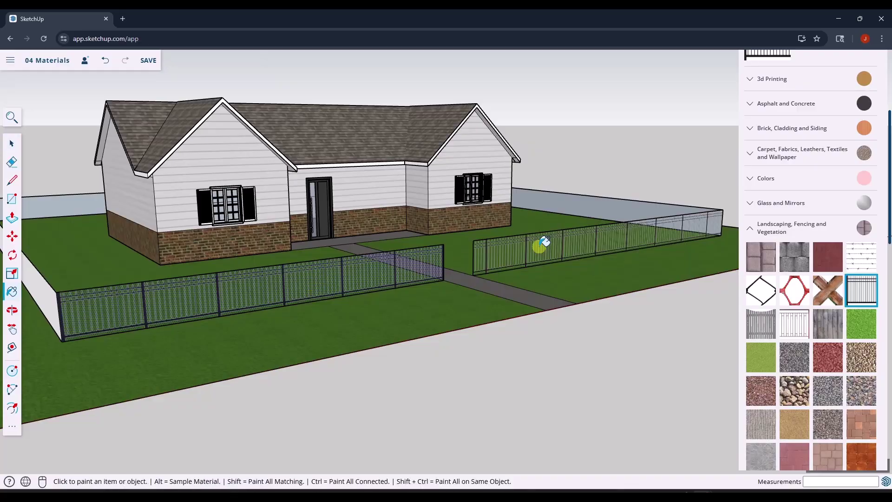
scroll(542, 242, down, 2)
scroll(537, 247, up, 8)
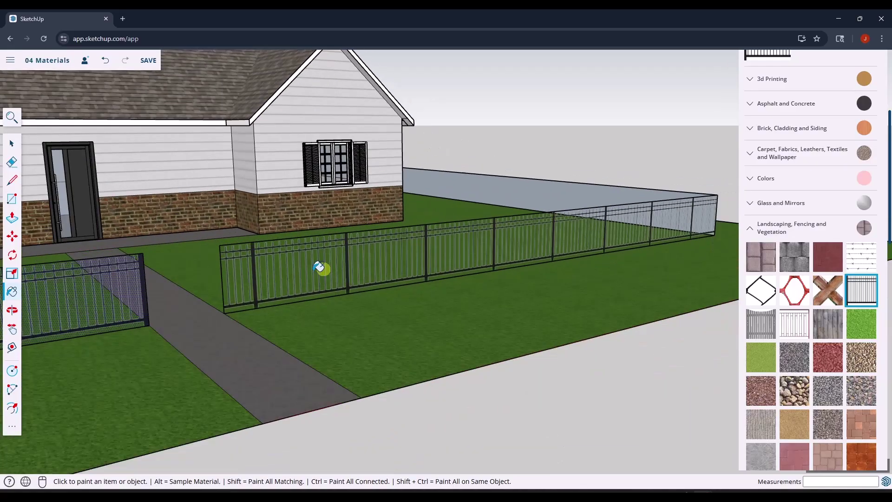
Open texture positioning for the newly painted fence face and move its post to the lower corner beside the path with the red pin
scroll(302, 260, up, 3)
key(space)
right_click(282, 256)
mouse_move(318, 461)
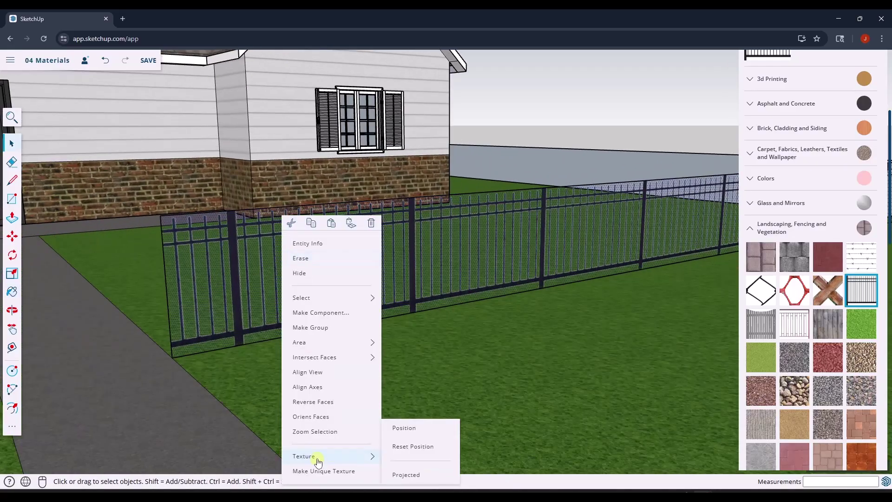
click(402, 427)
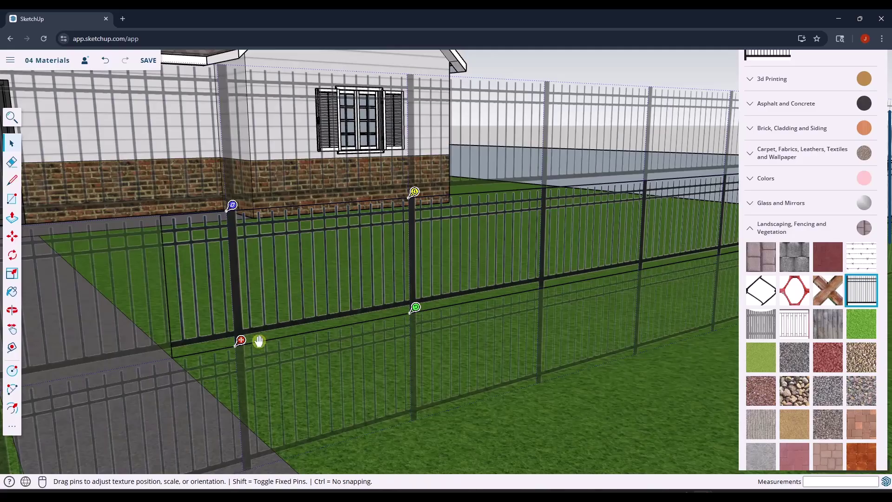
drag(240, 341, 178, 352)
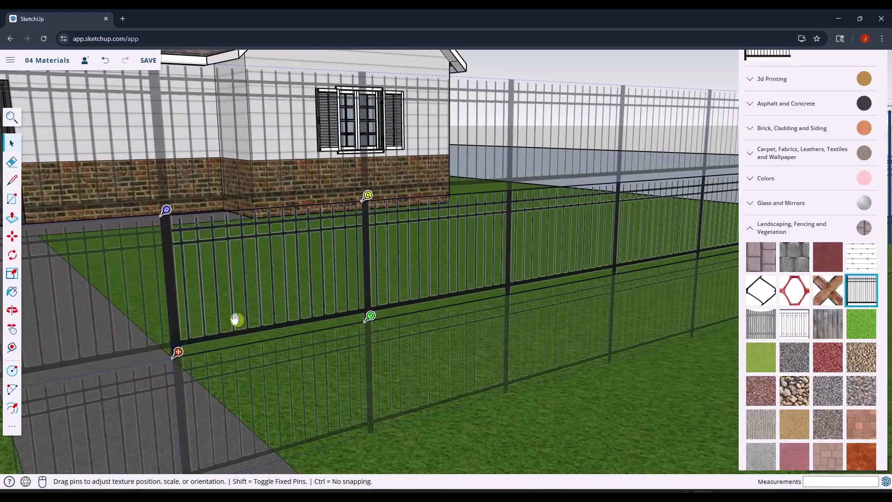
Stretch the fence texture with the green pin until a post meets the face's far lower corner, and accept the fit
scroll(235, 319, down, 4)
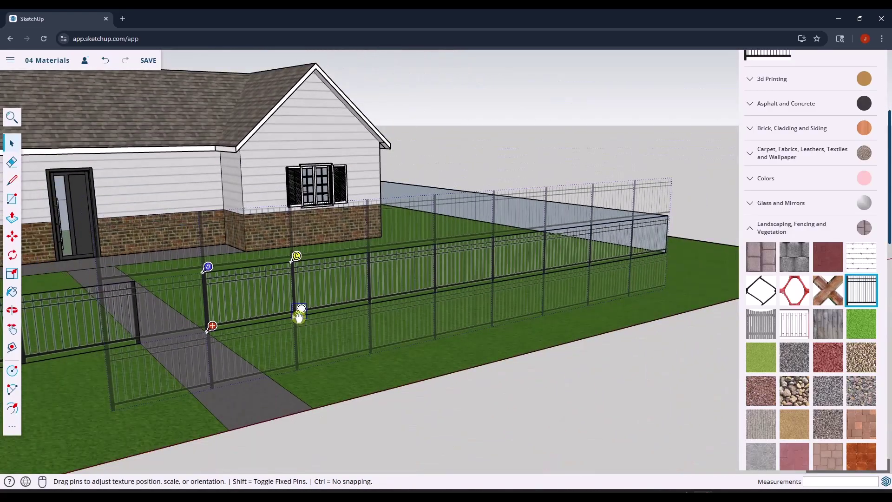
scroll(664, 245, up, 8)
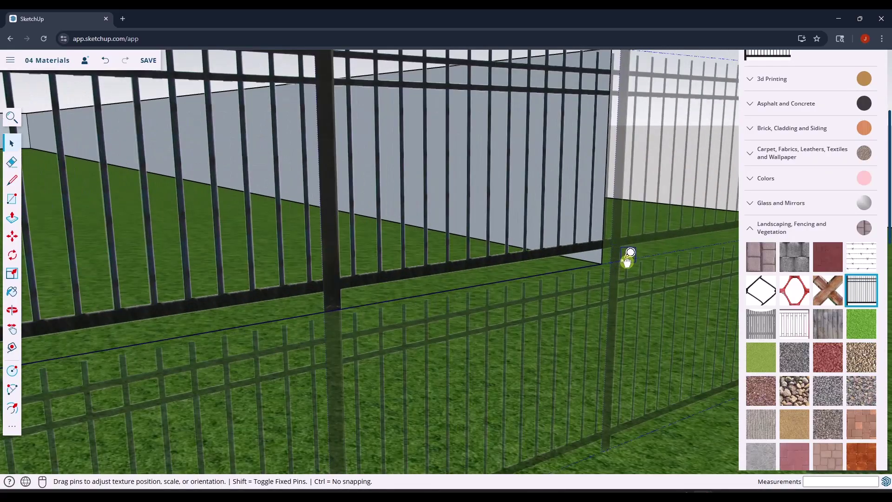
scroll(625, 256, up, 5)
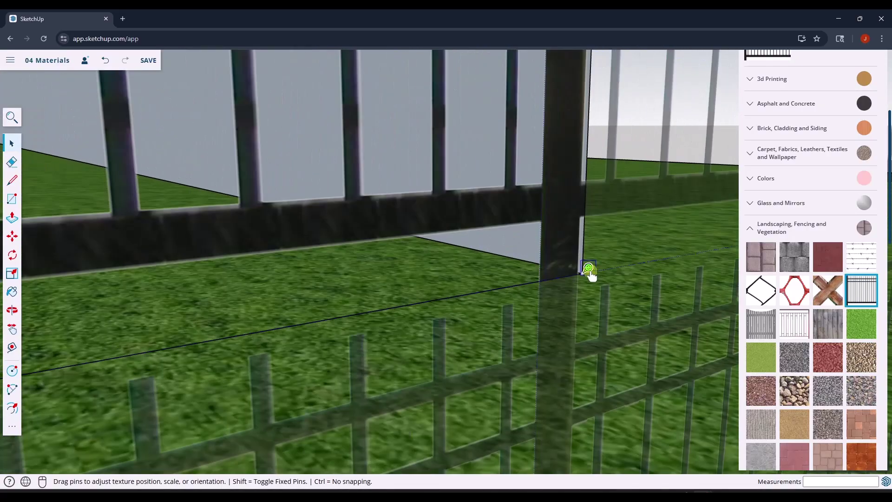
key(Return)
scroll(589, 269, down, 10)
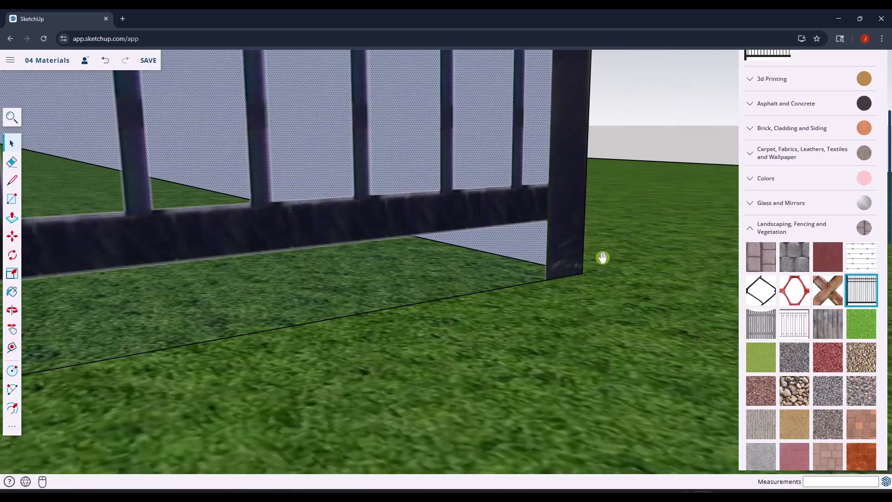
scroll(478, 251, down, 6)
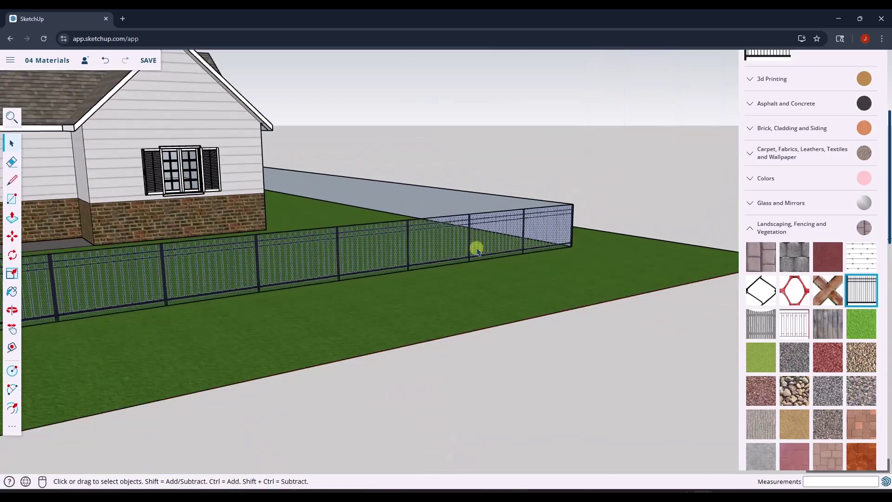
Sample the fitted fence material and paint the remaining side and rear fence faces around the yard
middle_drag(478, 253, 296, 311)
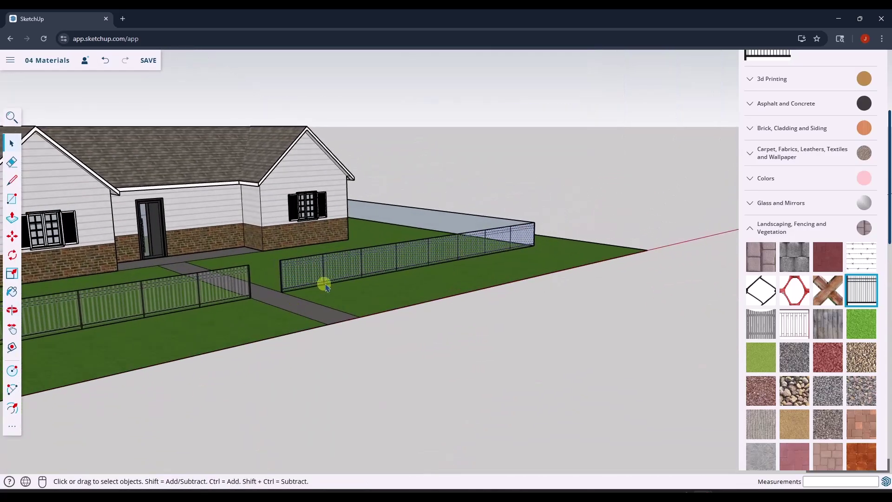
key(b)
alt+click(351, 265)
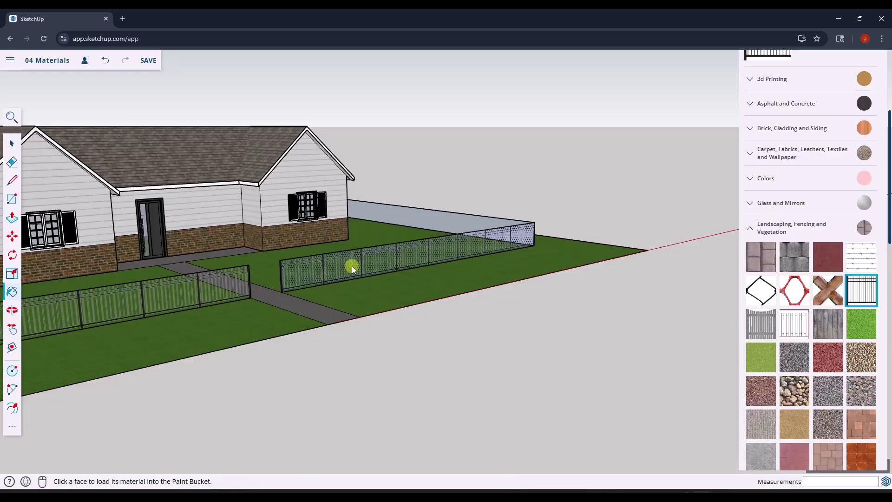
middle_drag(454, 243, 254, 258)
scroll(488, 265, down, 5)
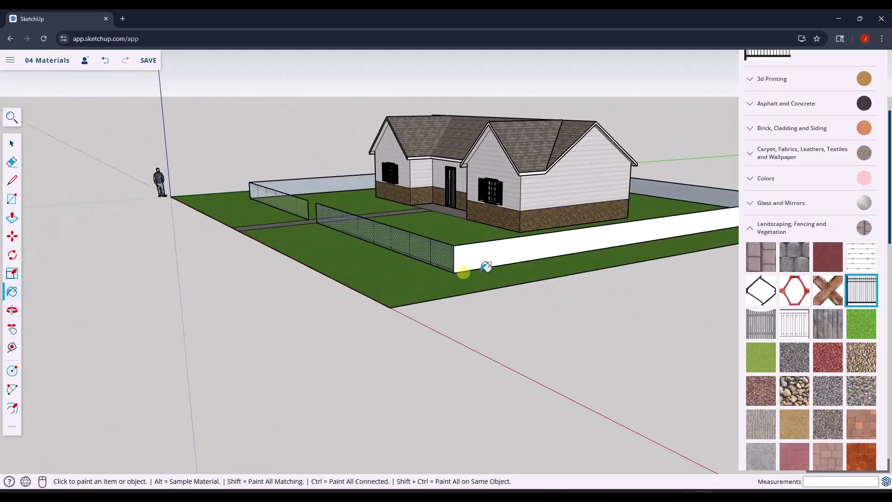
middle_drag(488, 250, 300, 268)
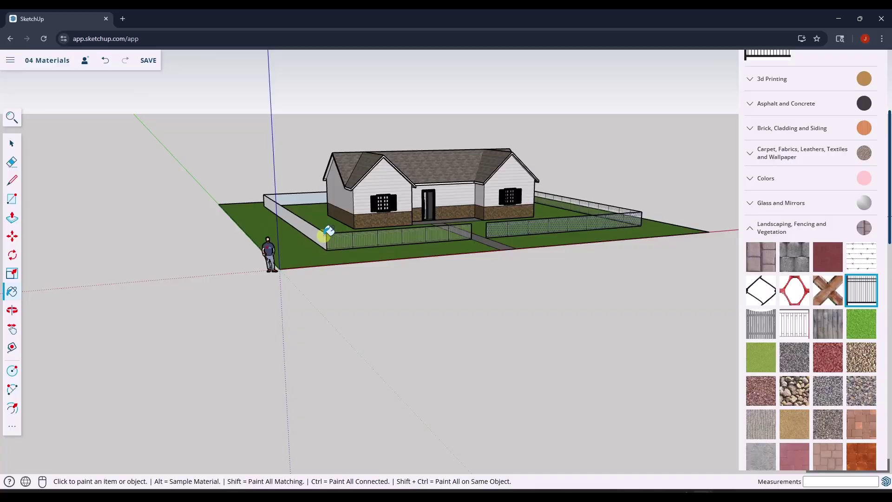
mouse_move(543, 269)
middle_down()
mouse_move(627, 245)
mouse_move(357, 252)
mouse_move(213, 269)
mouse_move(486, 251)
mouse_move(414, 314)
mouse_move(412, 268)
middle_up()
scroll(486, 246, up, 5)
scroll(383, 293, up, 5)
scroll(432, 295, down, 5)
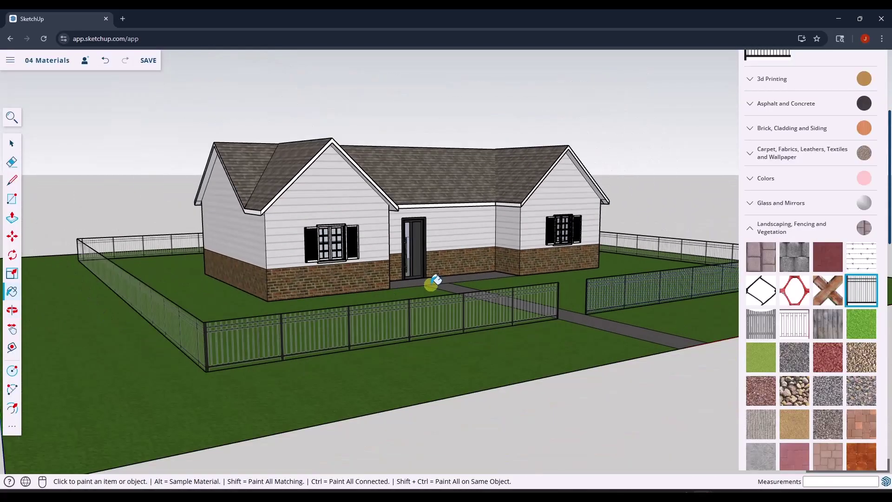
Examine the fence around the house and yard from a raised front corner view
key(space)
key(o)
mouse_move(438, 291)
mouse_down()
mouse_move(442, 272)
mouse_move(444, 297)
mouse_up()
key(space)
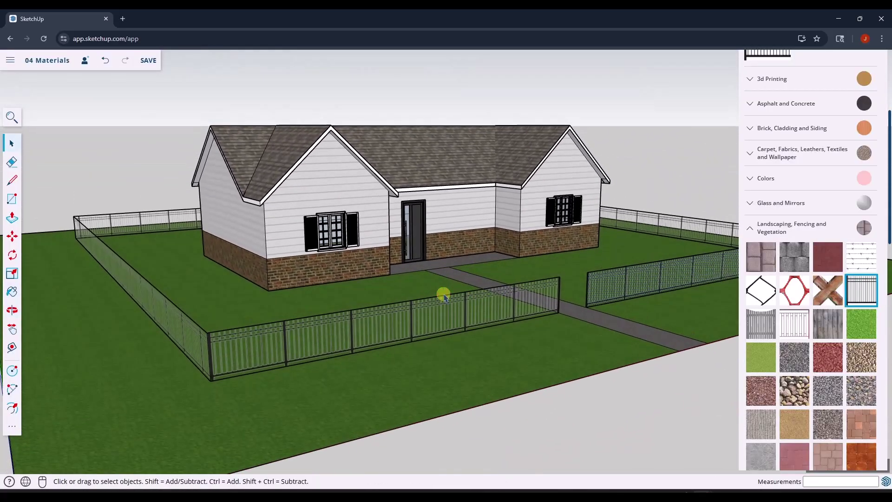
scroll(843, 199, up, 4)
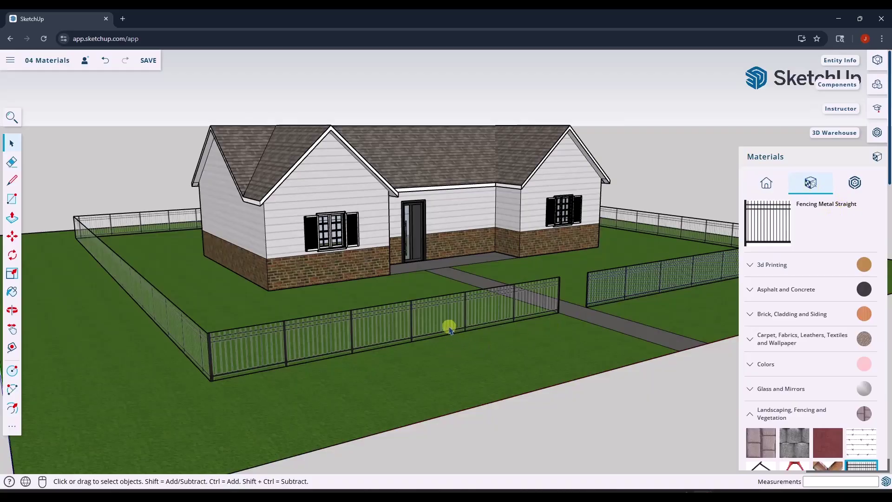
scroll(449, 329, down, 3)
scroll(455, 321, up, 3)
middle_drag(466, 269, 396, 300)
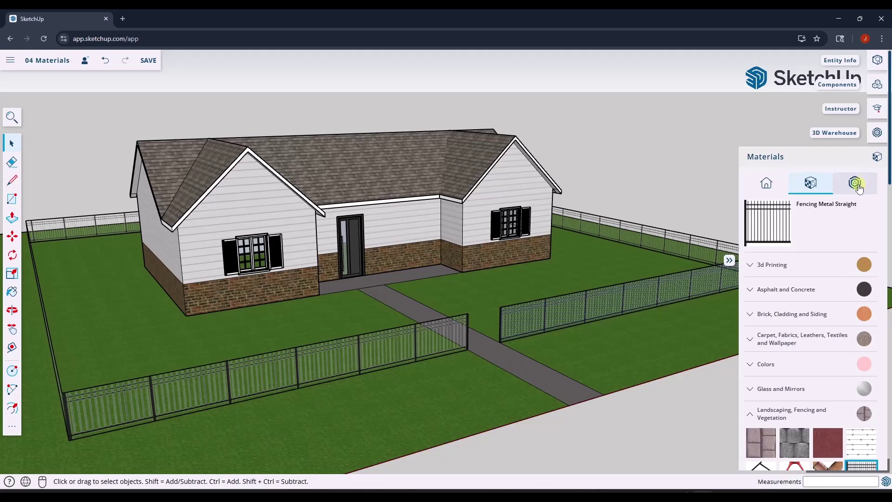
Open the 3D Warehouse material collections and browse the available texture sets
click(857, 184)
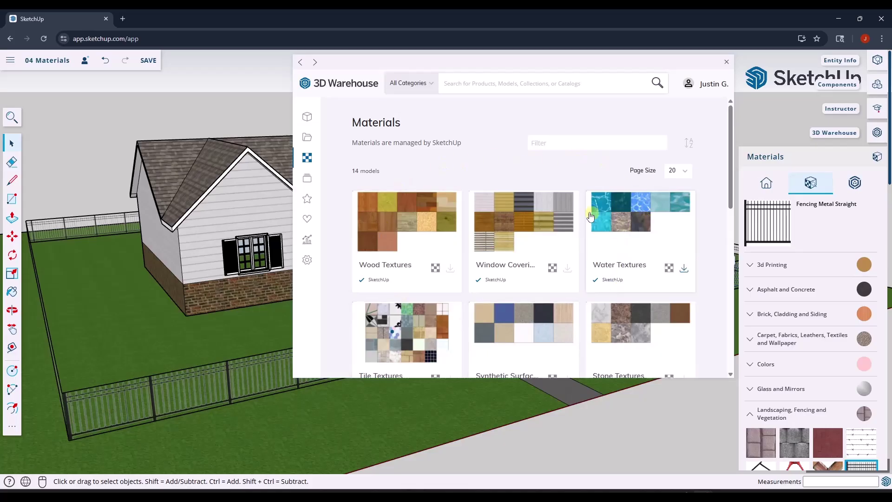
scroll(455, 242, down, 3)
scroll(546, 276, down, 3)
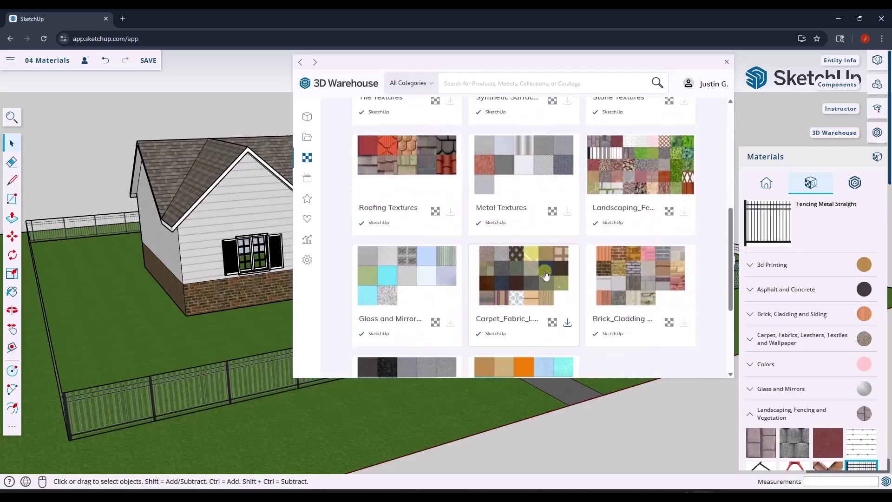
scroll(528, 268, down, 3)
scroll(526, 269, up, 4)
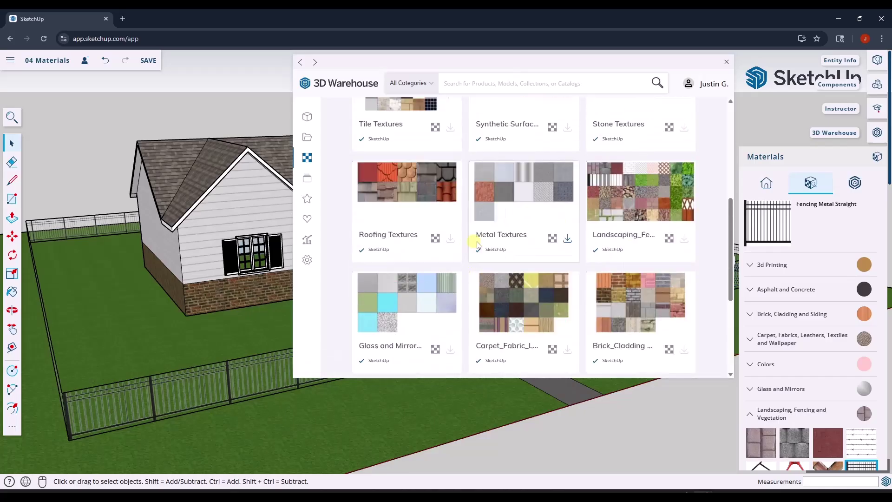
scroll(478, 245, up, 5)
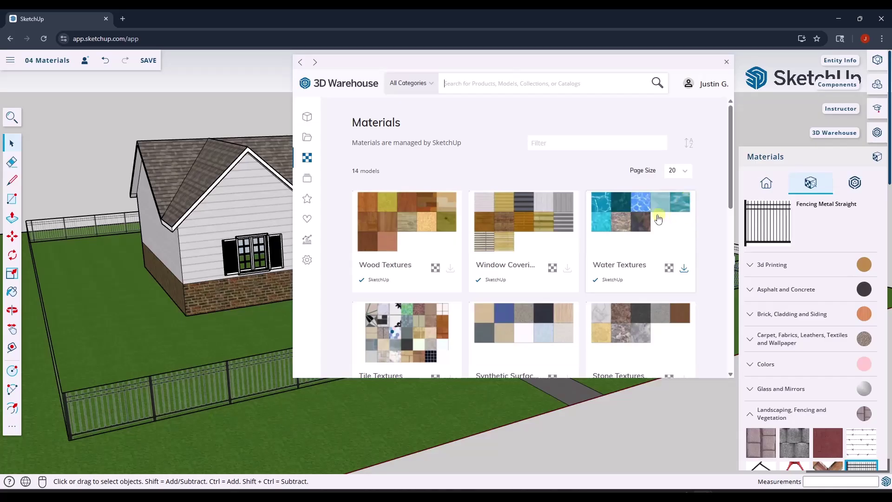
Search 3D Warehouse for "pavers" and look through the model results
click(457, 84)
text(d)
text(a)
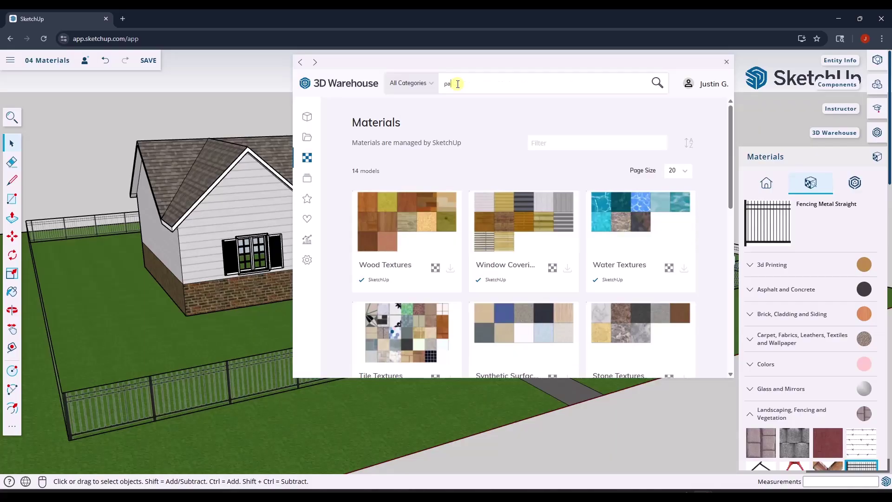
key(Return)
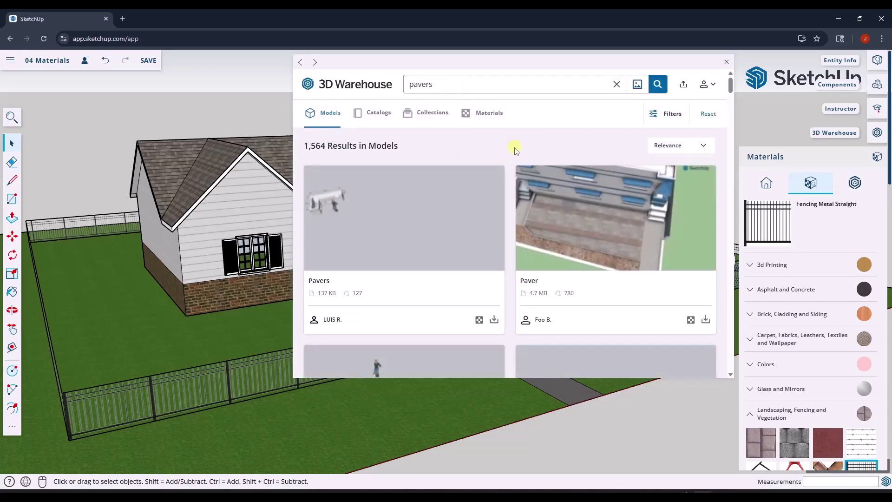
scroll(516, 153, down, 5)
scroll(549, 203, down, 3)
scroll(564, 207, up, 3)
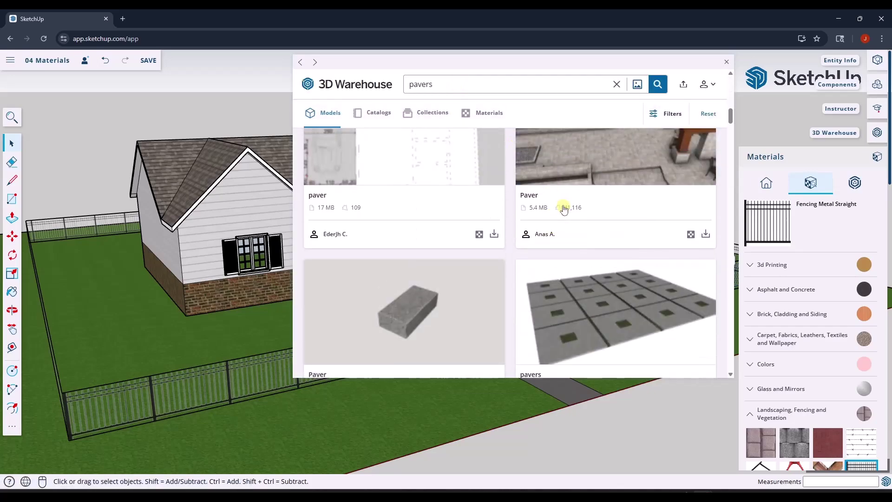
Limit the pavers search to materials and browse the paver textures
click(481, 118)
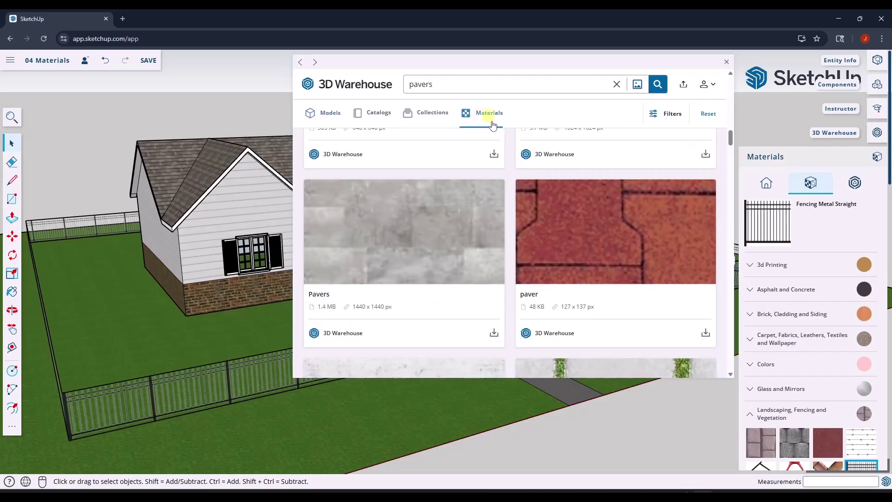
scroll(548, 269, down, 2)
scroll(570, 282, up, 2)
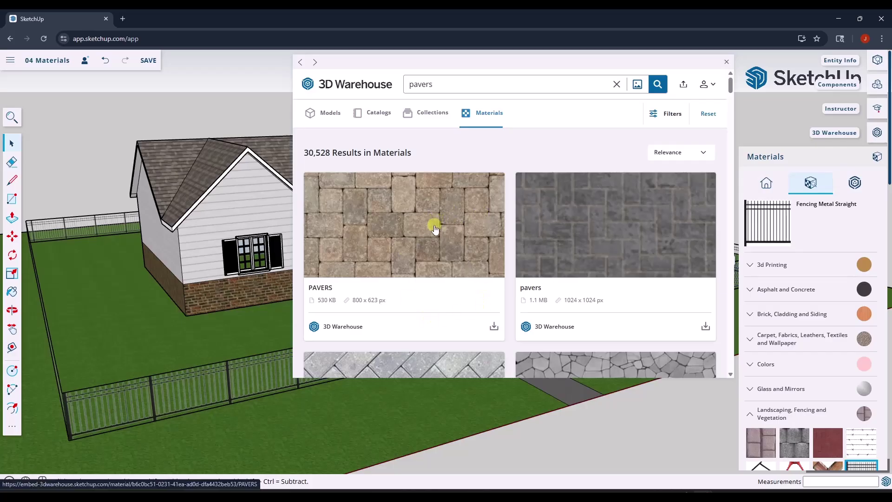
Download the grey herringbone PAVERS material (280 x 280 px) from the 3D Warehouse results
scroll(462, 245, down, 4)
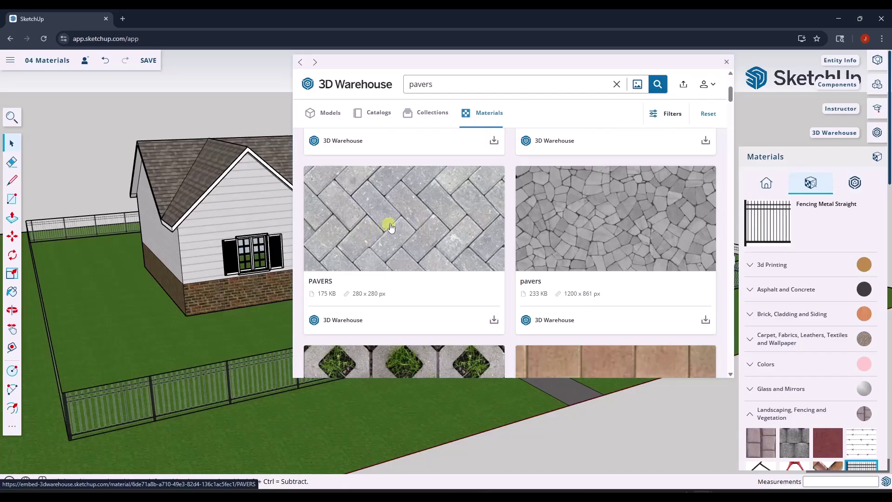
click(444, 233)
scroll(570, 245, down, 4)
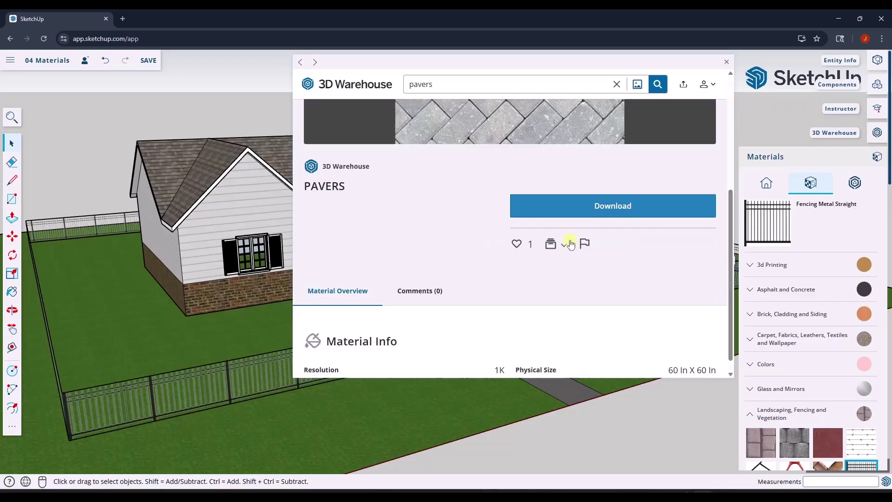
scroll(570, 245, down, 1)
click(610, 190)
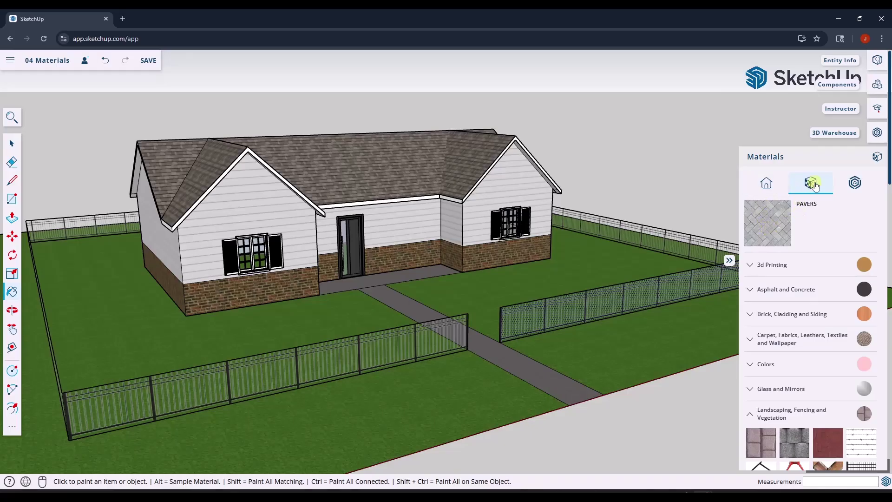
Paint the front walkway between the porch and the yard's edge with the PAVERS material
mouse_move(548, 303)
middle_down()
mouse_move(466, 339)
mouse_move(429, 339)
middle_up()
key(space)
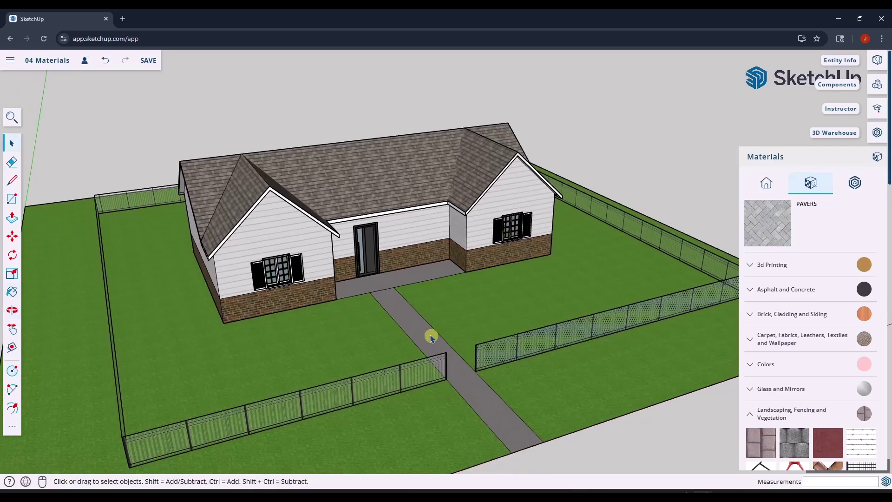
scroll(429, 337, up, 3)
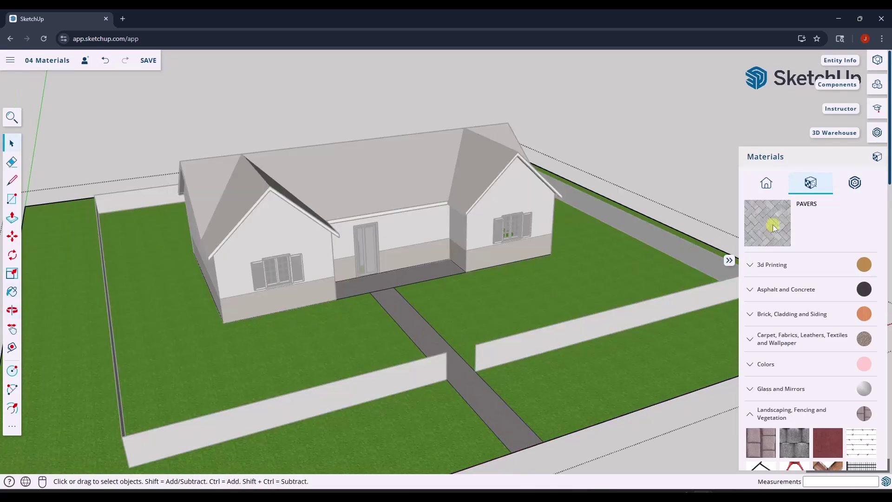
key(b)
click(469, 377)
scroll(472, 371, up, 8)
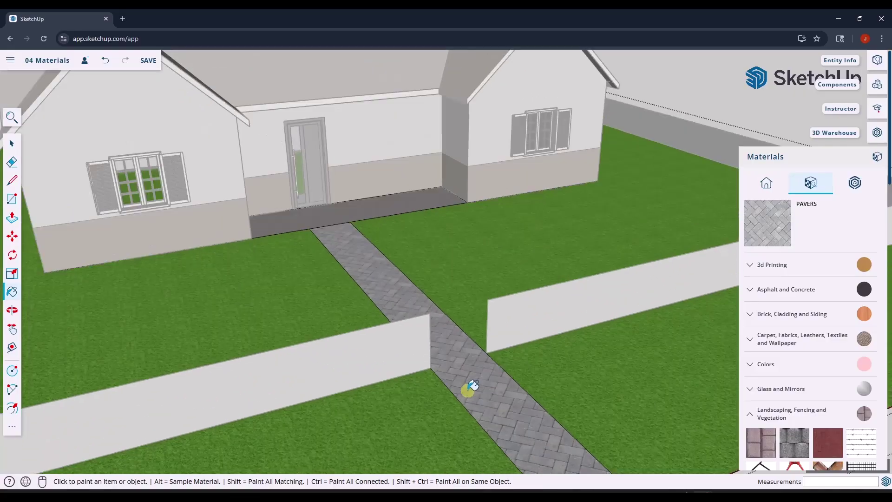
scroll(478, 360, down, 10)
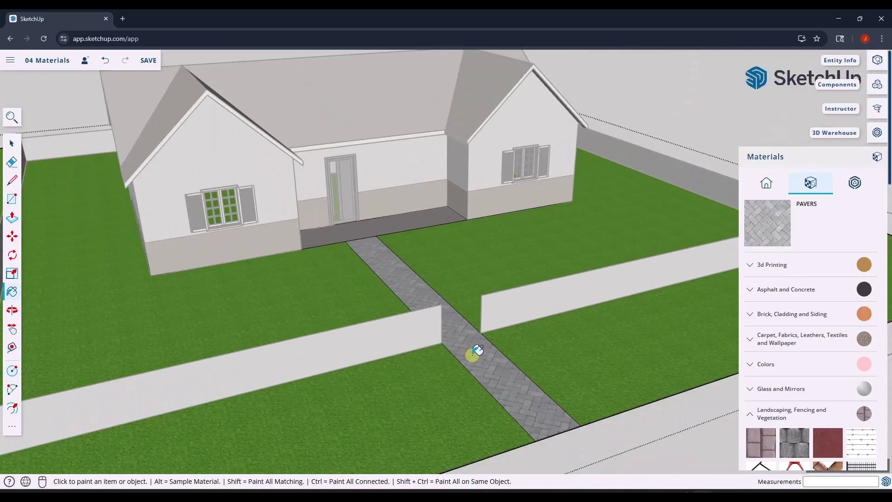
key(space)
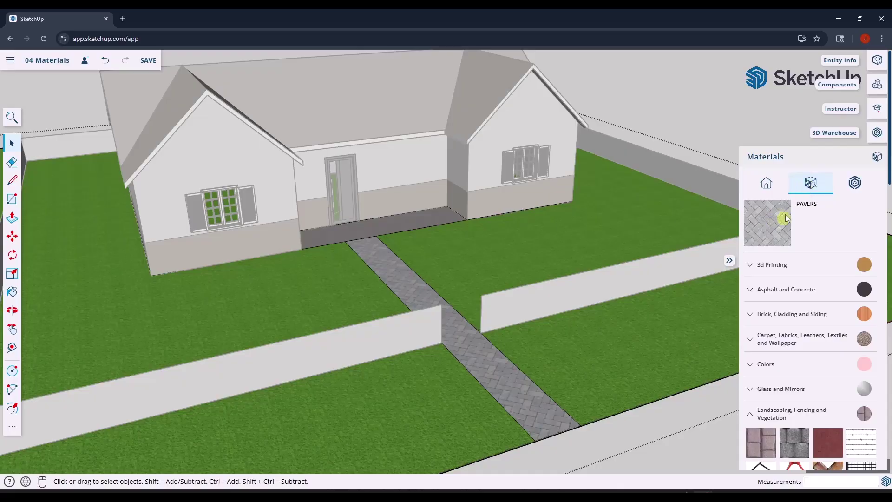
Search the 3D Warehouse materials for "siding" and download the brown wood-plank Siding material (450 x 260 px)
click(855, 184)
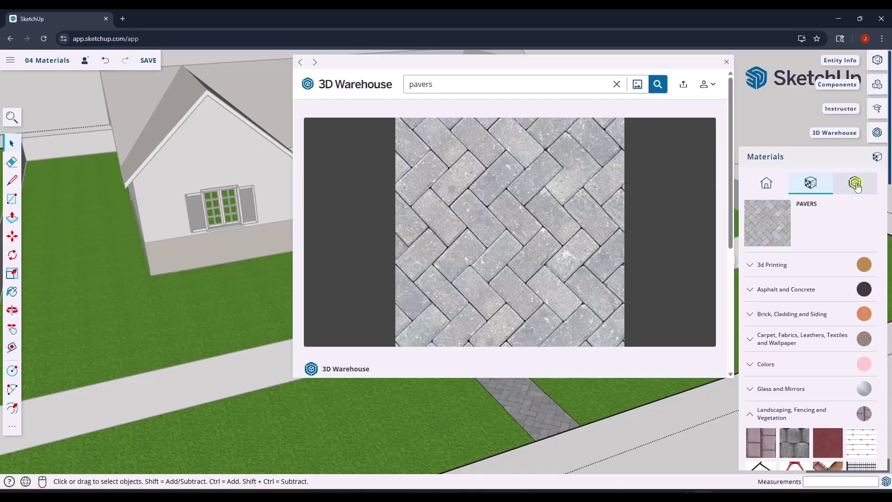
drag(478, 83, 381, 89)
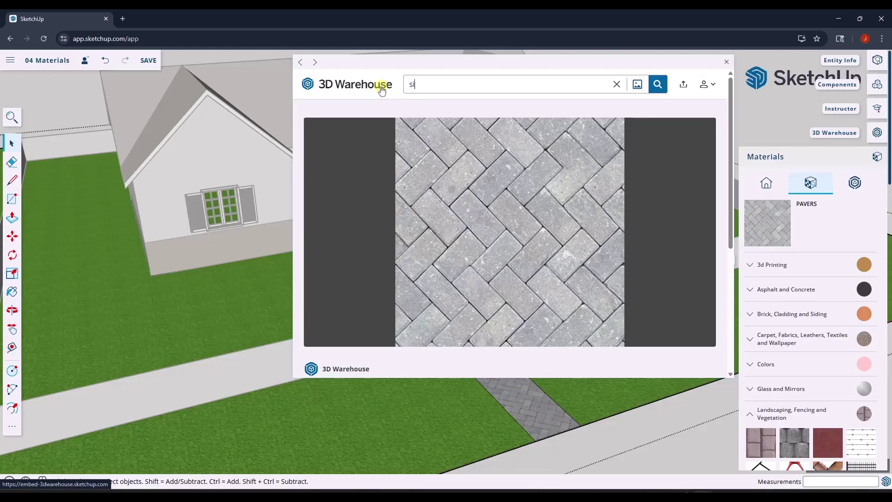
key(Return)
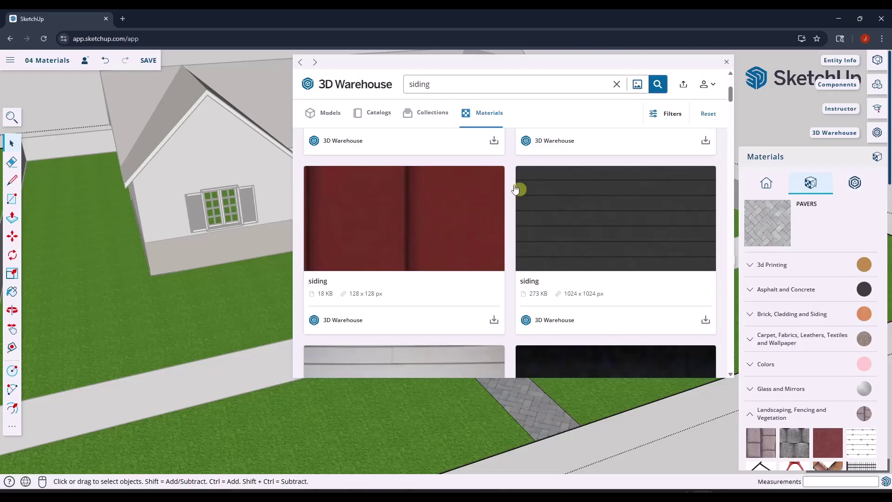
scroll(515, 190, down, 3)
scroll(490, 219, down, 4)
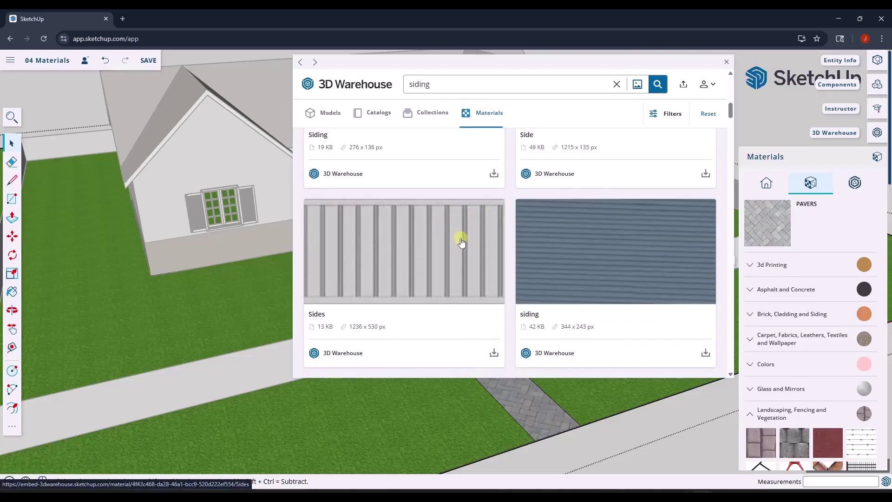
scroll(461, 242, down, 4)
scroll(465, 239, up, 3)
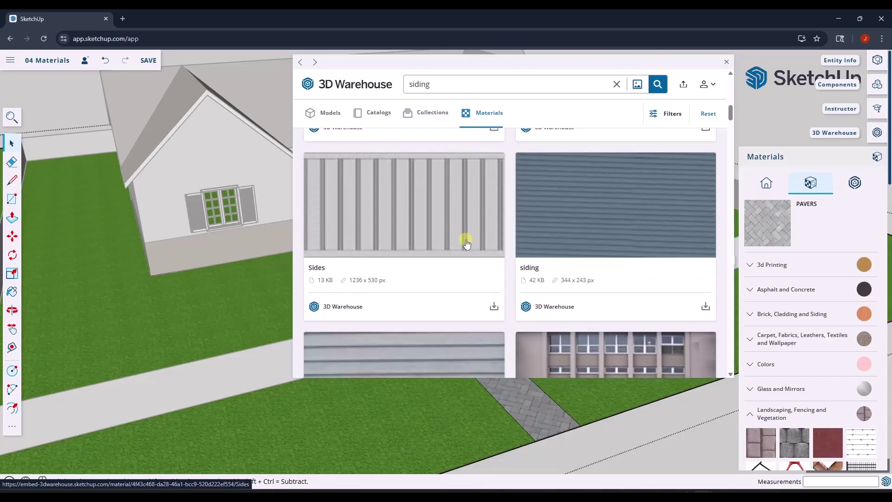
scroll(465, 244, down, 4)
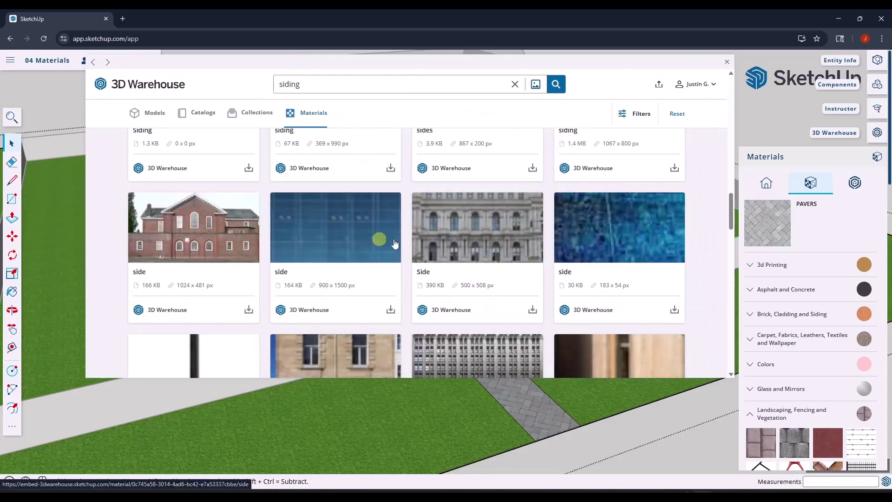
scroll(428, 213, down, 3)
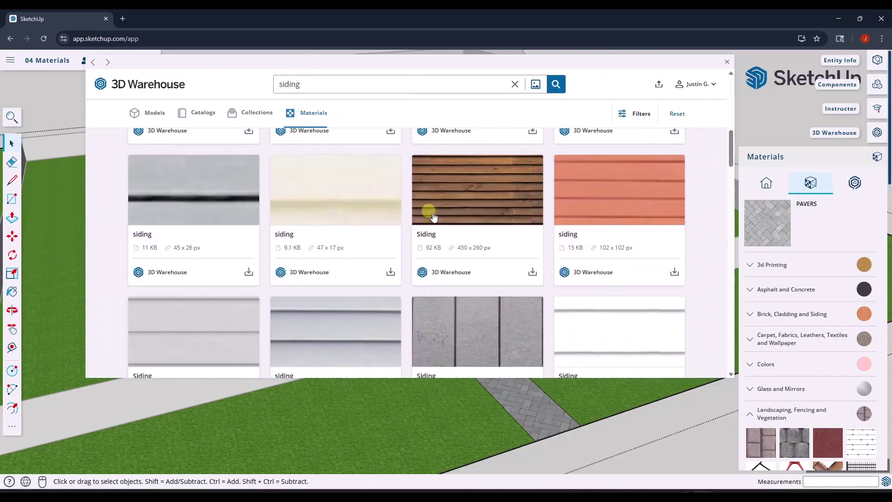
click(473, 197)
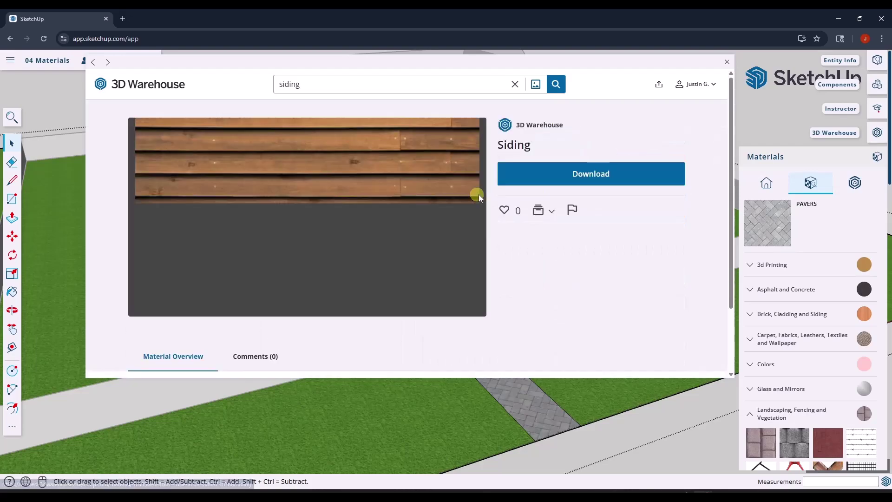
click(583, 176)
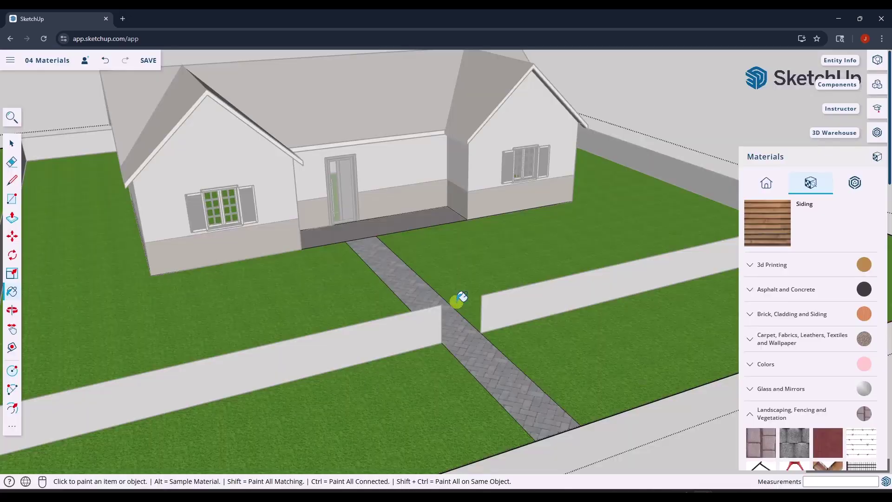
Paint the white upper walls on the front and side of the house with the wood Siding material
scroll(437, 201, down, 3)
key(space)
key(ctrl+a)
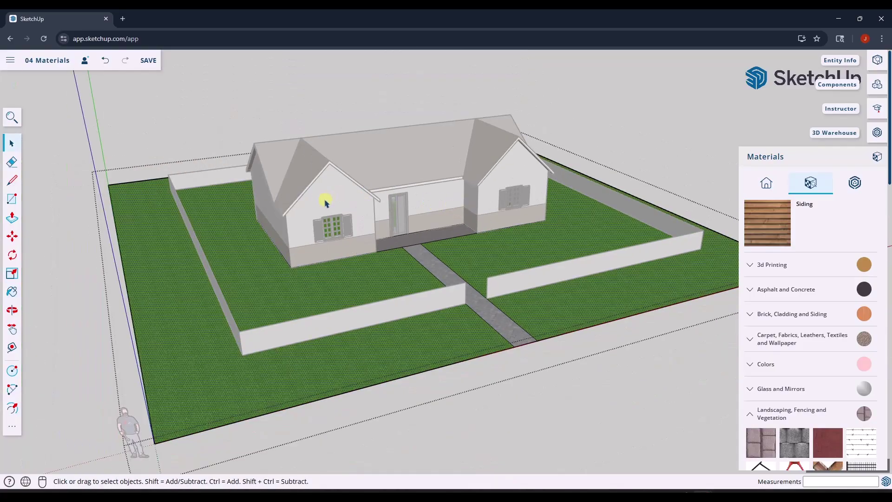
key(Escape)
scroll(380, 212, up, 5)
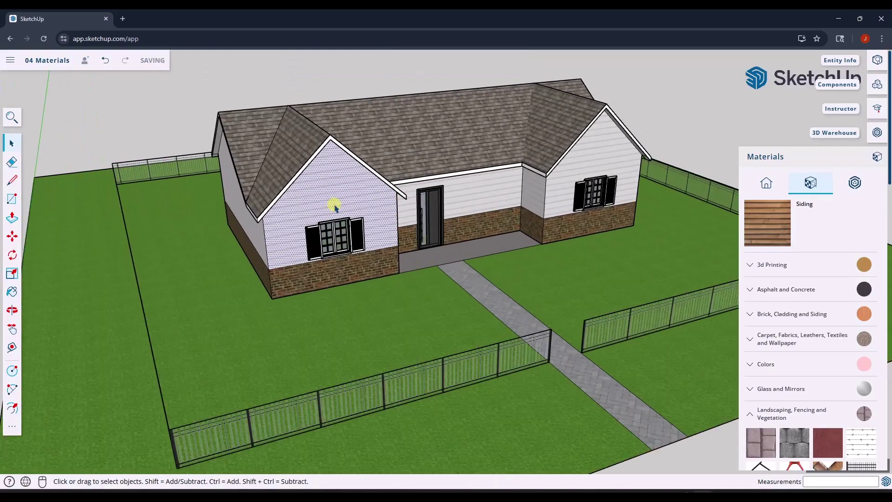
click(375, 263)
key(b)
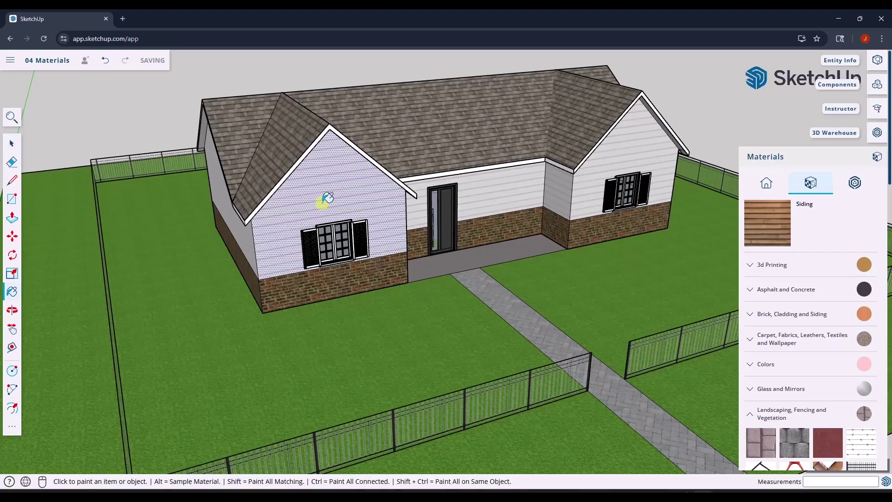
click(332, 200)
middle_drag(303, 227, 281, 239)
click(281, 239)
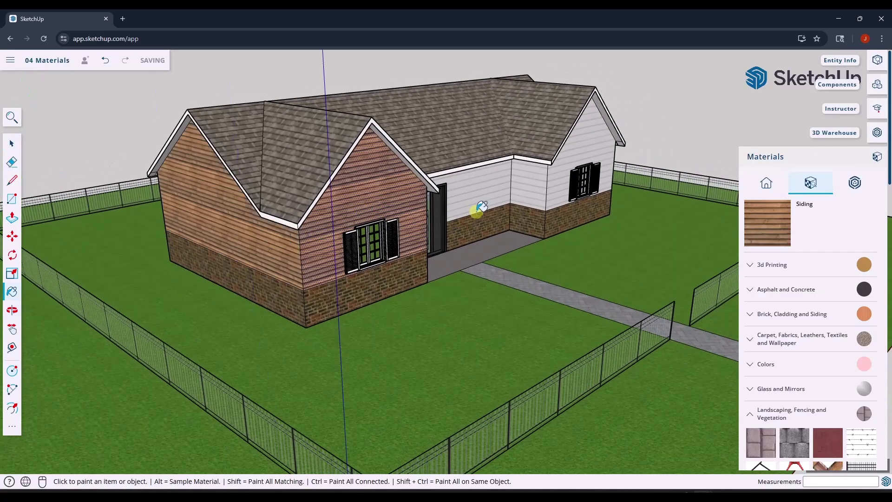
middle_drag(478, 205, 382, 193)
click(382, 195)
click(411, 190)
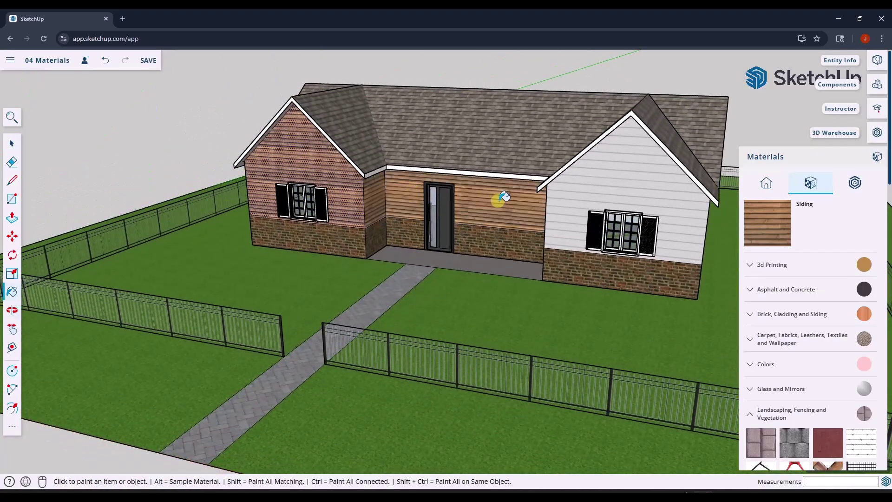
mouse_move(498, 199)
middle_down()
mouse_move(729, 202)
mouse_move(551, 195)
middle_up()
click(578, 181)
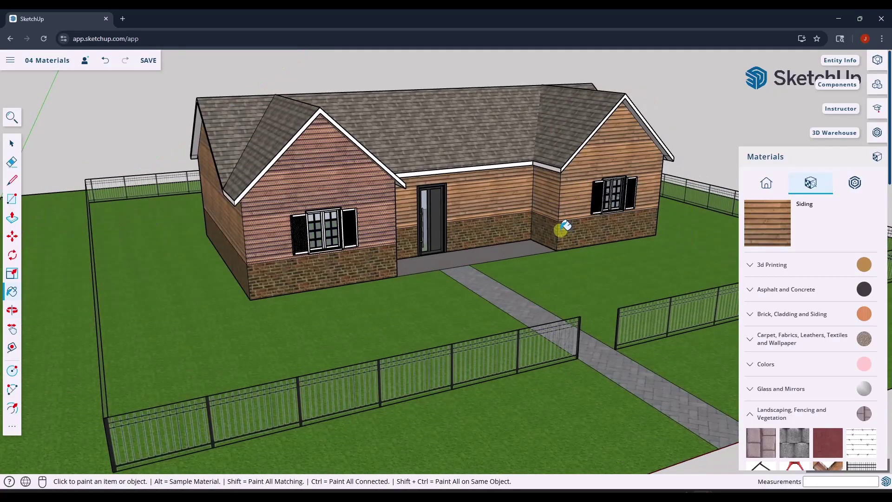
Undo the wood Siding paint on the house walls
key(ctrl+z)
key(ctrl+z)
key(ctrl+z)
key(ctrl+z)
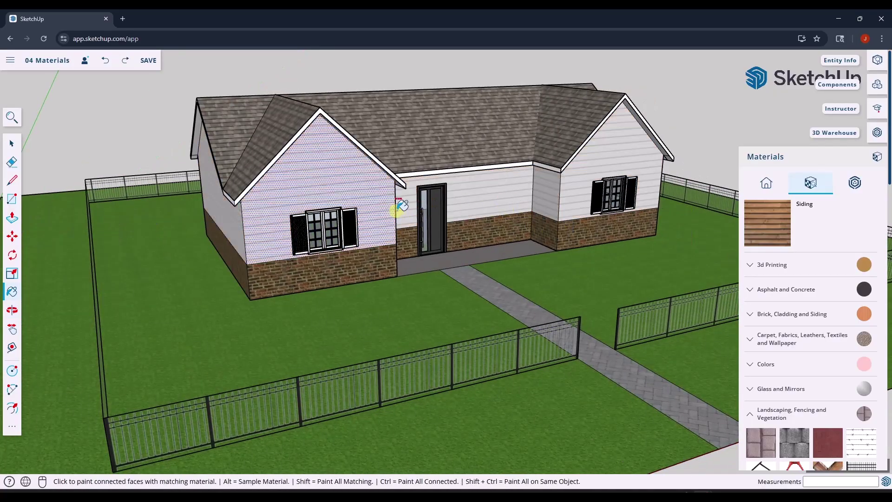
key(space)
middle_drag(513, 200, 572, 178)
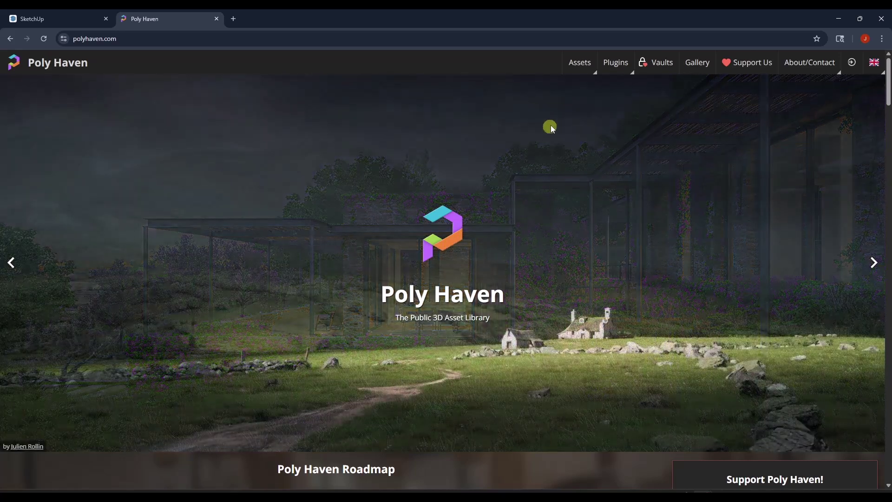
On the Poly Haven website, open the Red Brick texture from the Brick textures category
mouse_move(579, 63)
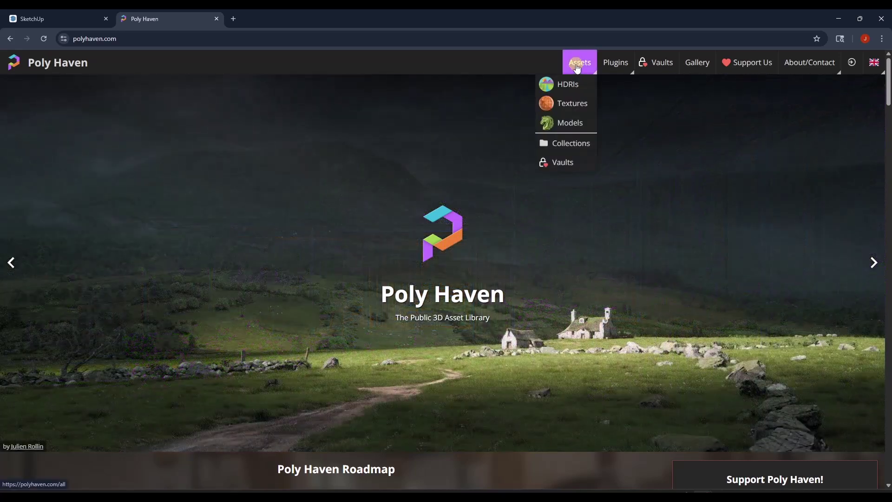
click(566, 105)
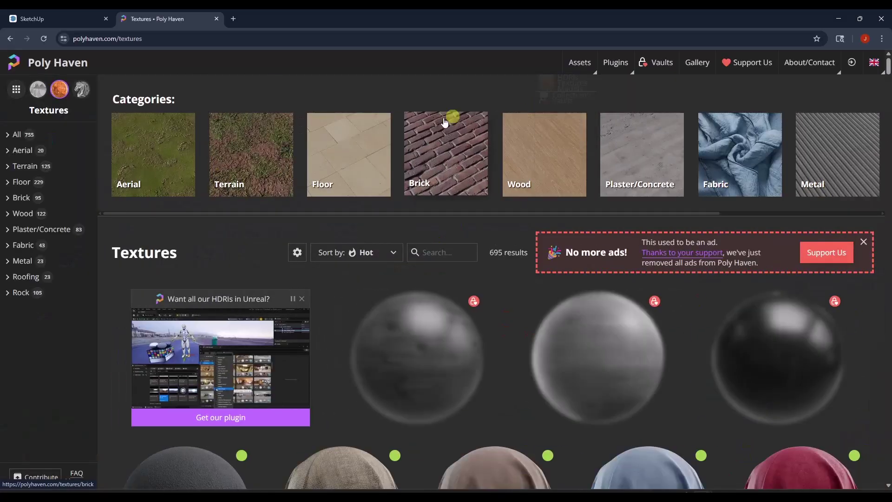
click(446, 161)
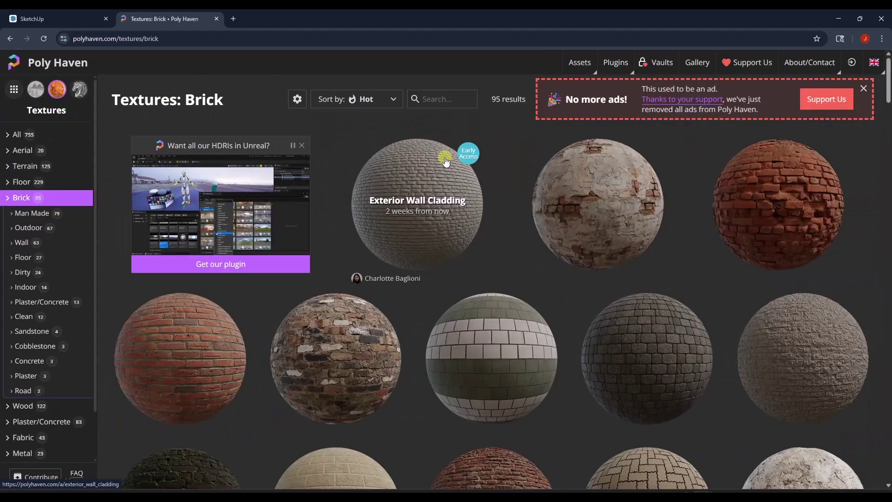
scroll(522, 199, down, 3)
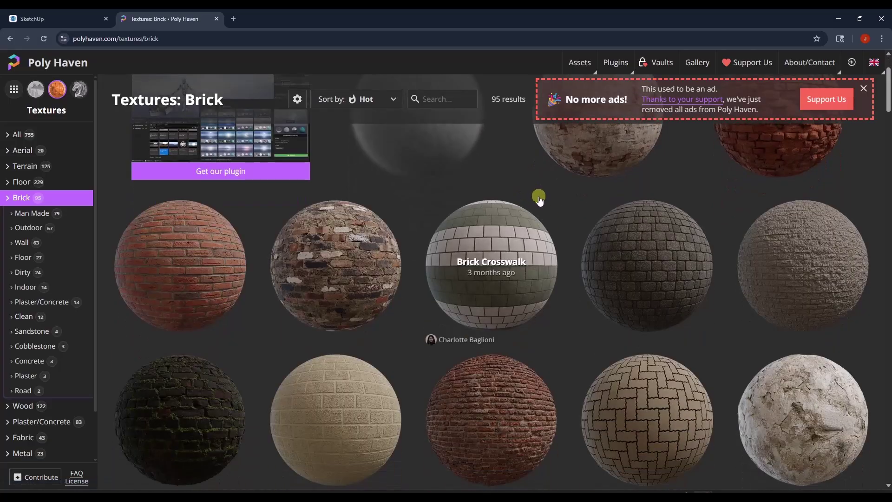
click(187, 222)
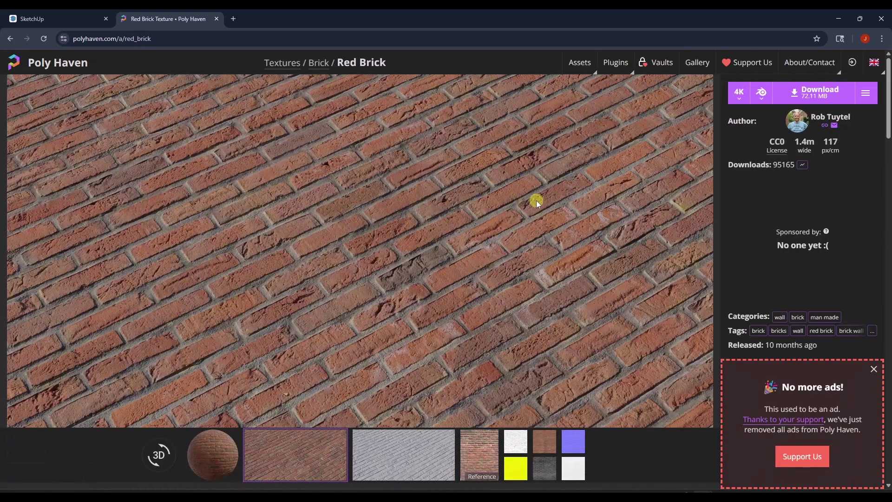
Set the Red Brick download format to ZIP and limit its contents to the Diffuse JPG map
click(761, 93)
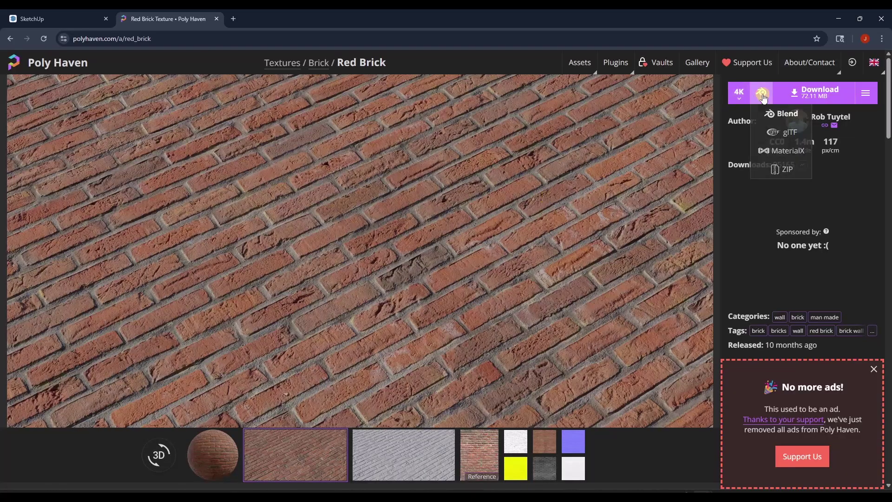
click(786, 168)
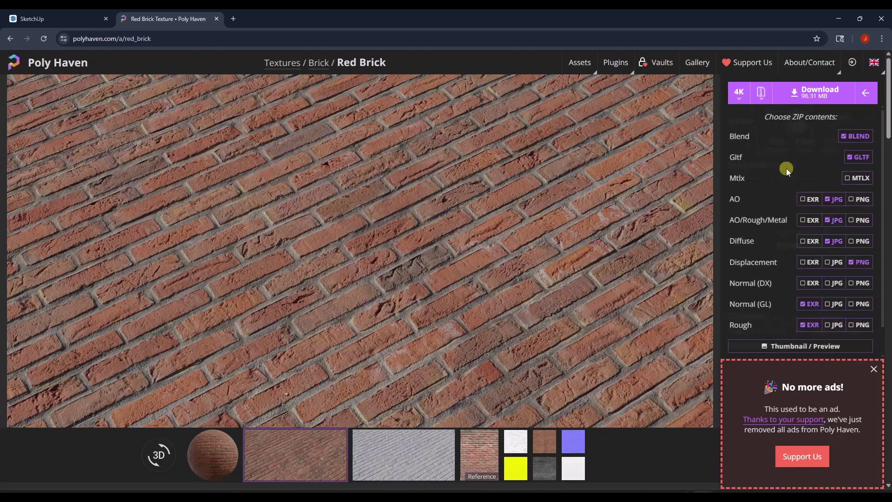
click(841, 137)
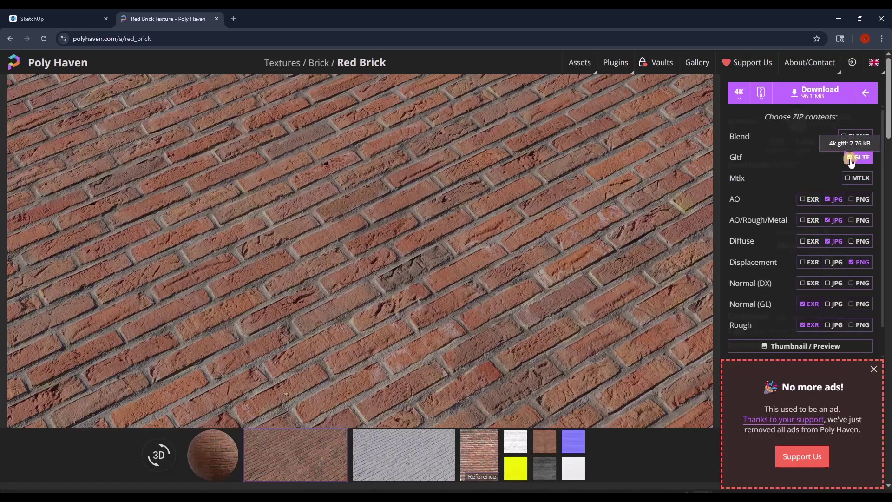
click(851, 158)
click(834, 199)
click(834, 219)
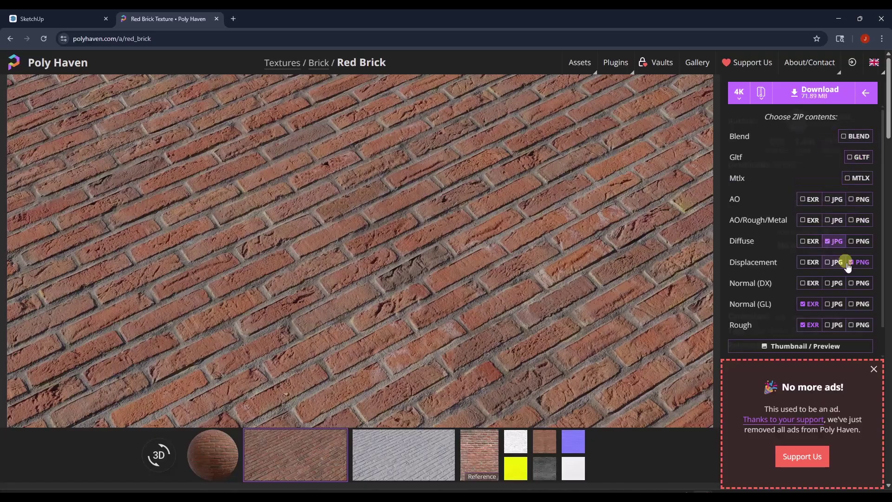
click(846, 263)
click(804, 304)
click(801, 325)
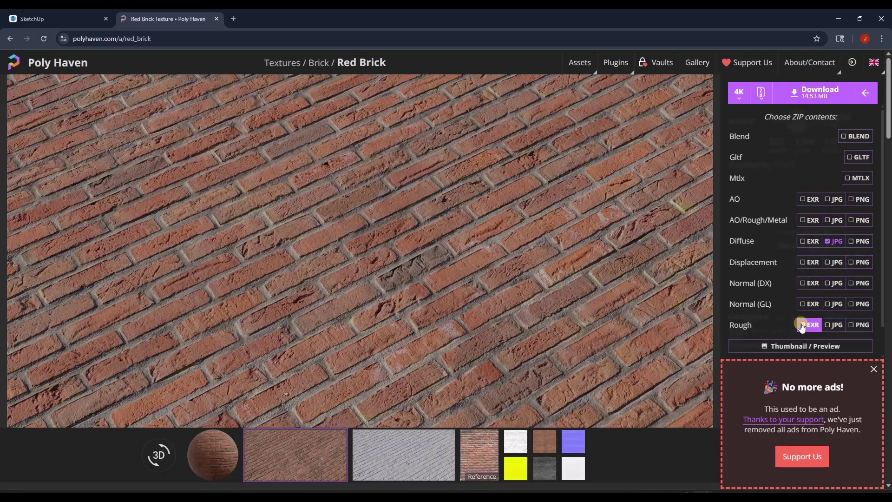
Preview the Red Brick texture's ambient occlusion, displacement and normal maps on the Poly Haven page
scroll(796, 302, down, 1)
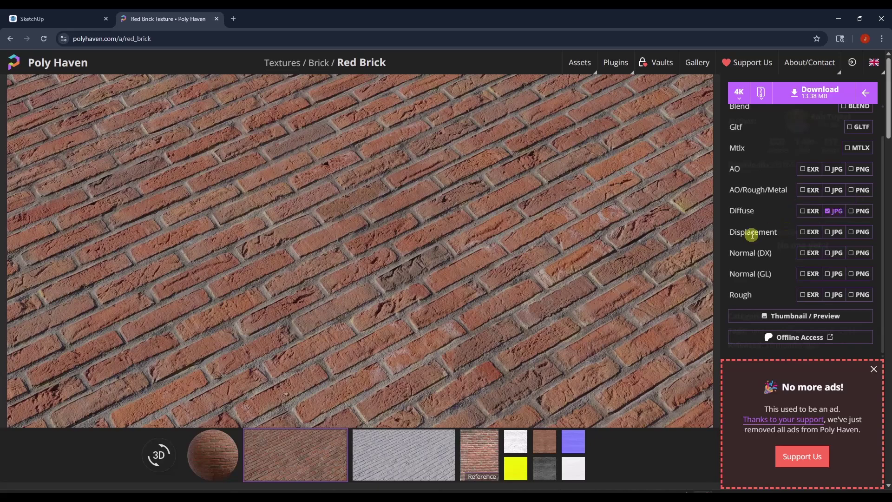
click(513, 449)
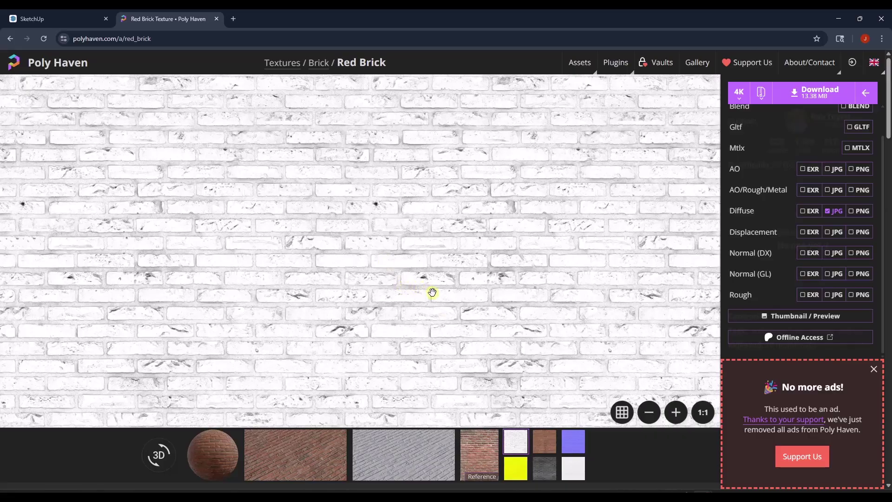
click(545, 469)
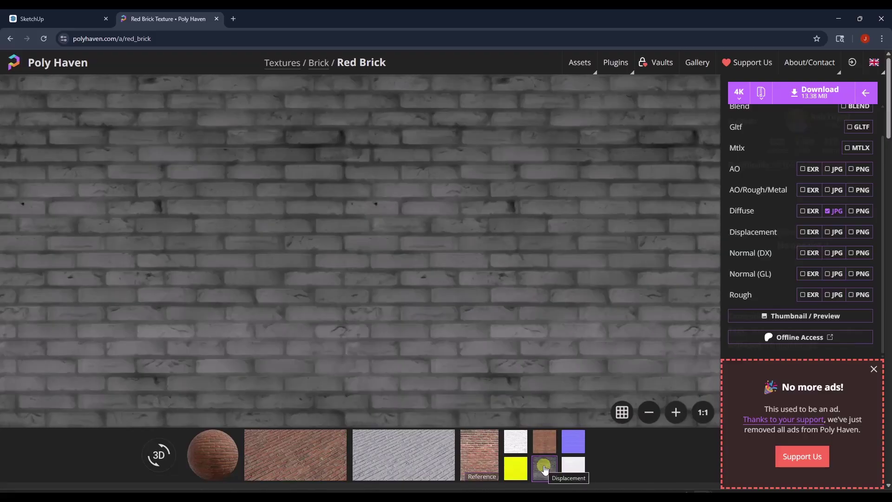
click(573, 440)
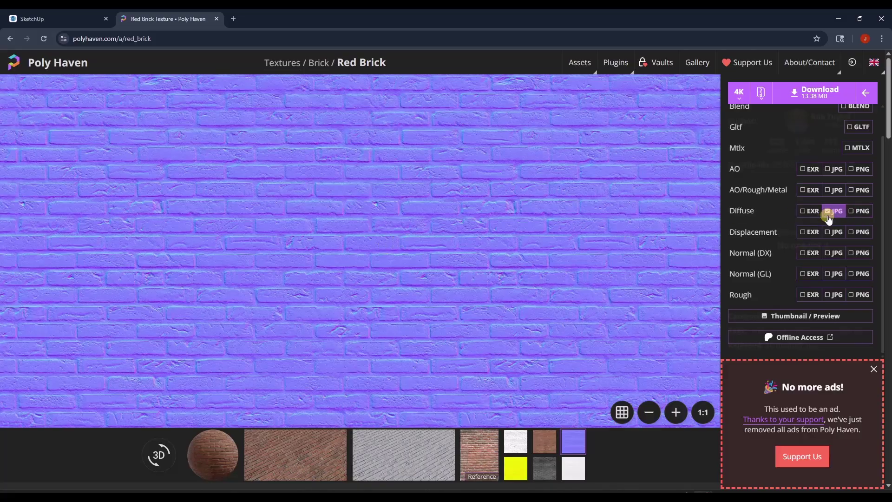
Set the Red Brick texture's resolution to 1K and download the ZIP
scroll(830, 218, up, 1)
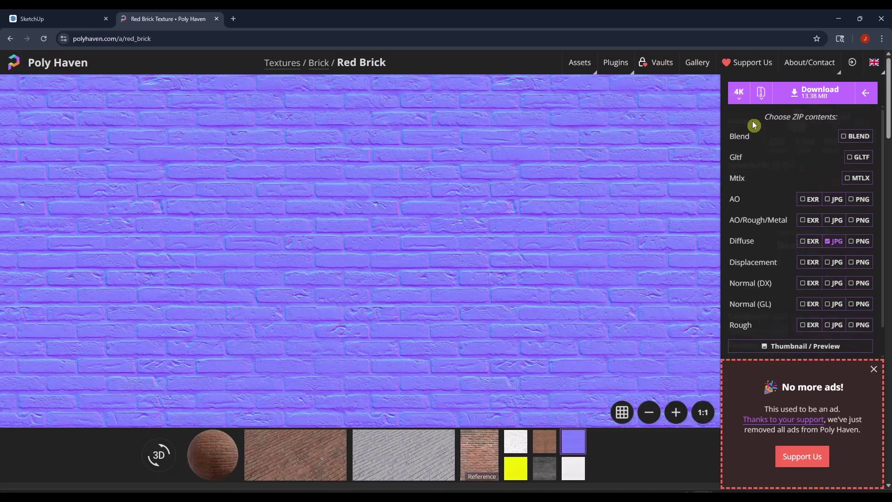
click(741, 94)
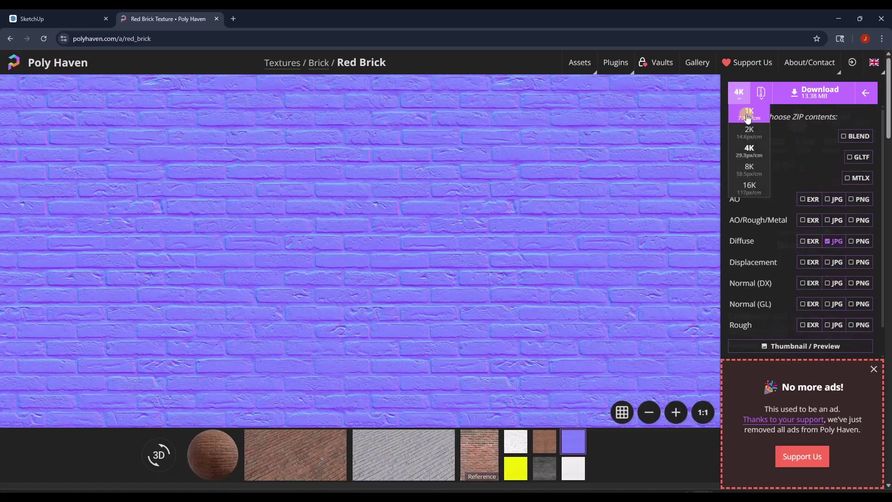
click(747, 114)
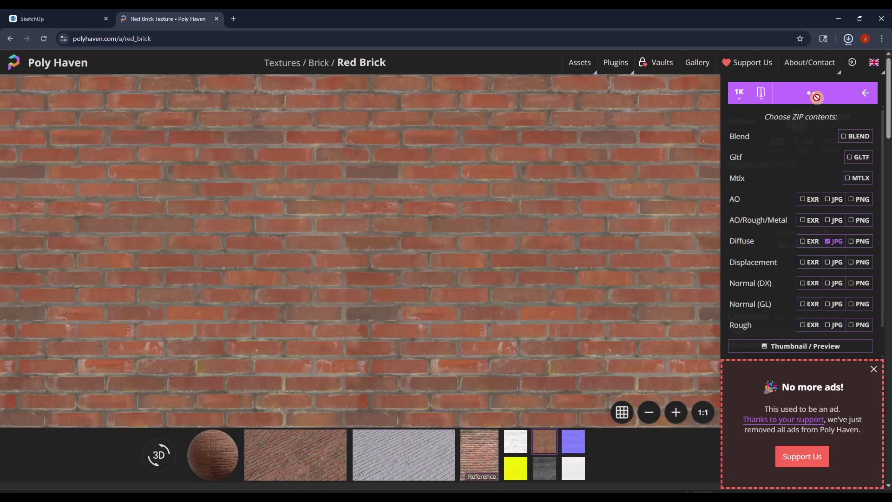
click(818, 99)
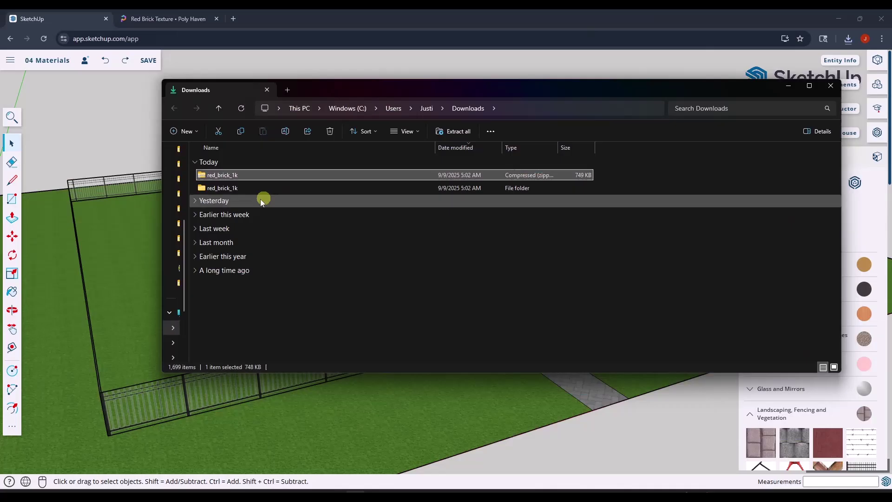
View the red_brick_diff_1k image in the extracted red_brick_1k textures folder, and close the image and folder
click(238, 189)
double_click(237, 189)
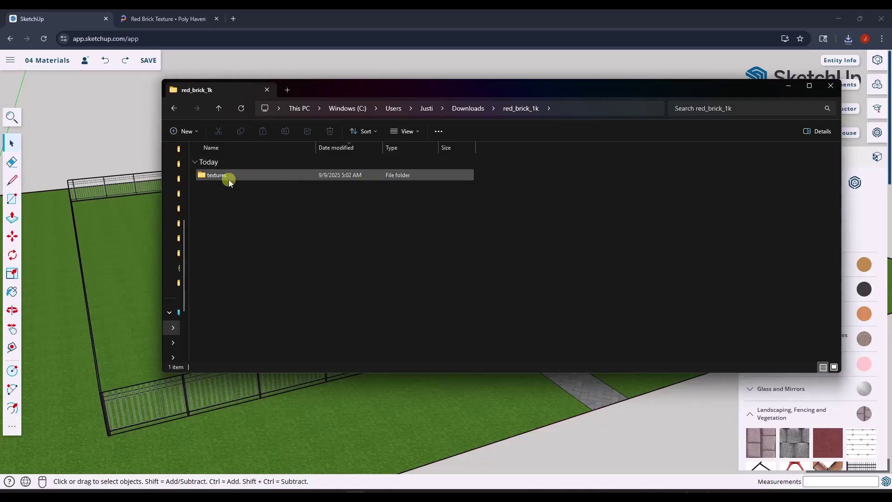
double_click(230, 176)
double_click(231, 177)
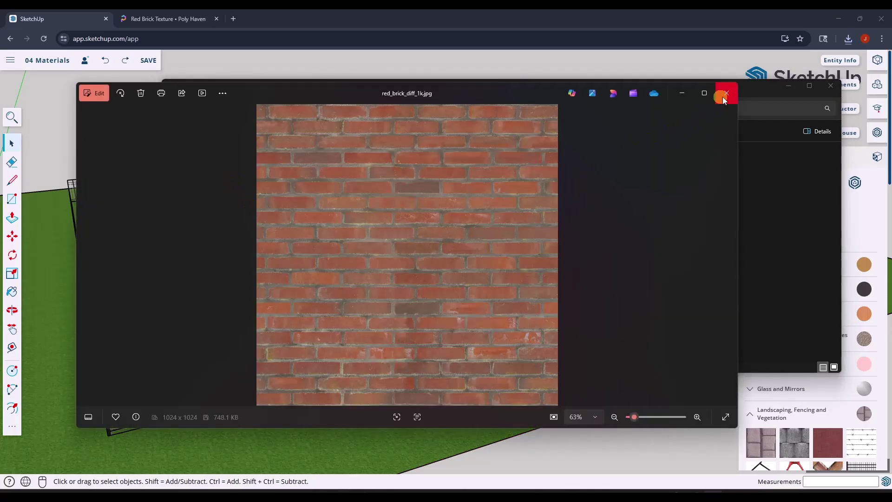
click(723, 96)
click(833, 86)
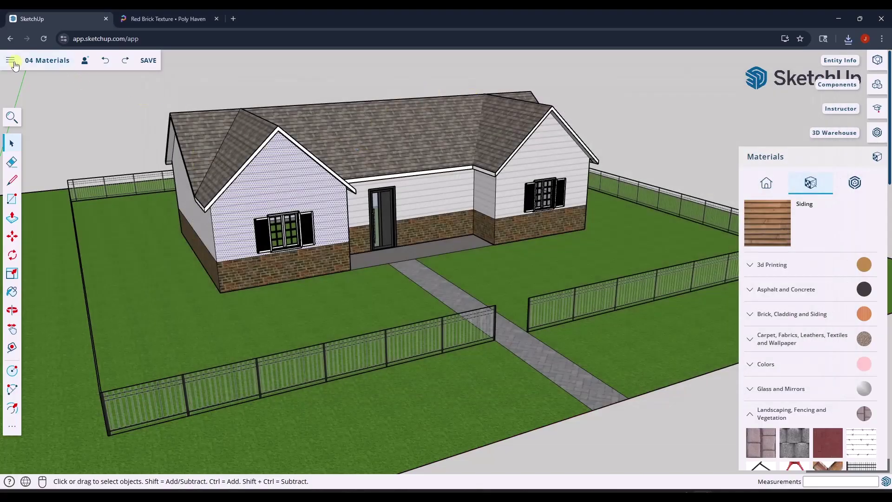
Import red_brick_diff_1k.jpg from the device's red_brick_1k textures folder into the SketchUp model as a material
click(9, 60)
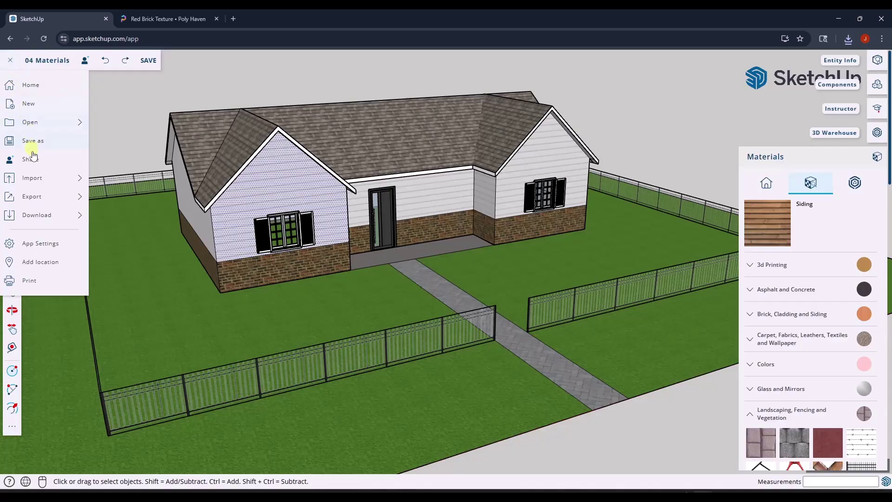
click(37, 178)
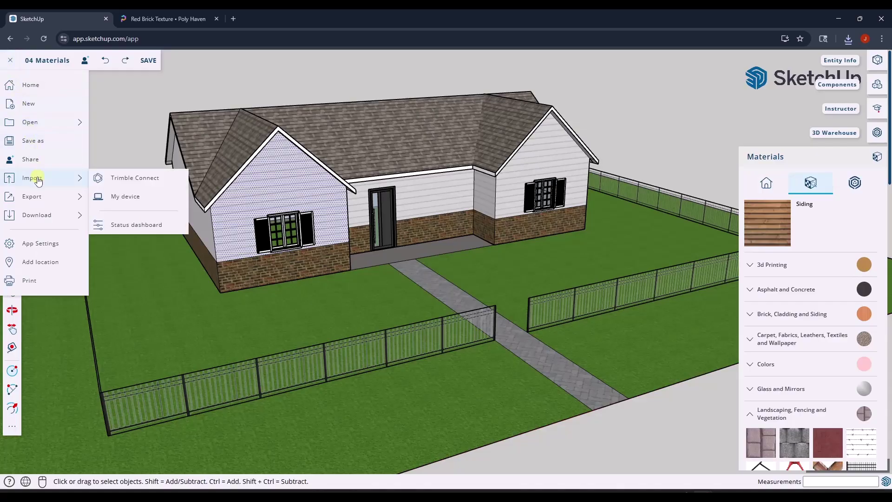
click(139, 199)
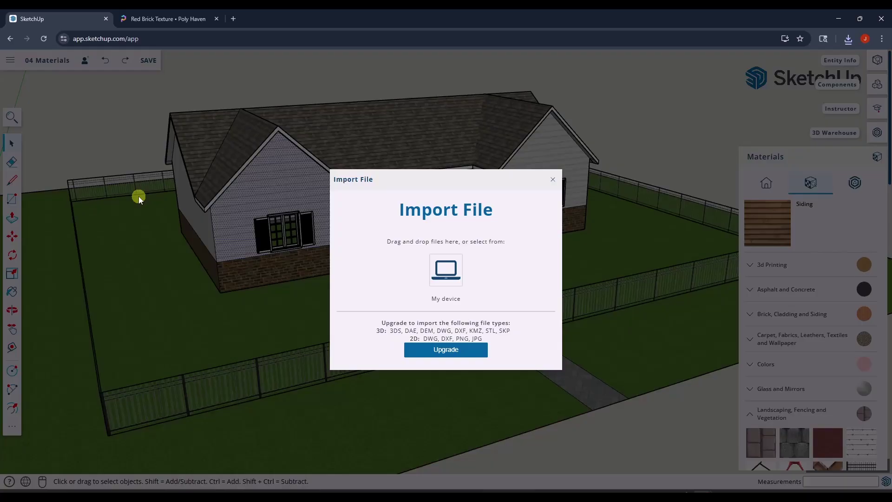
click(440, 272)
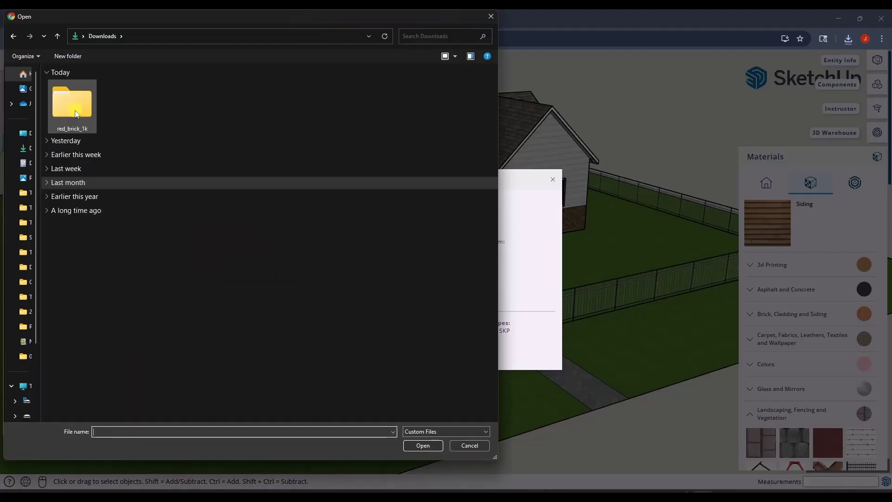
double_click(77, 114)
double_click(72, 98)
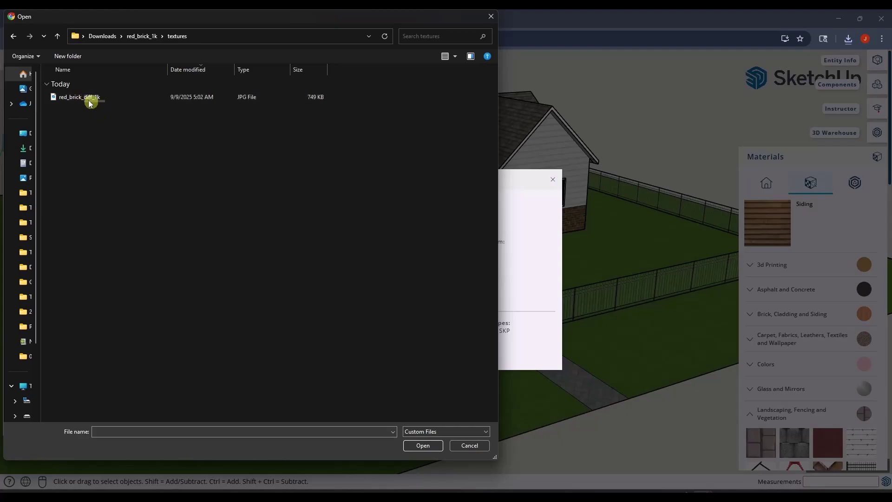
double_click(79, 97)
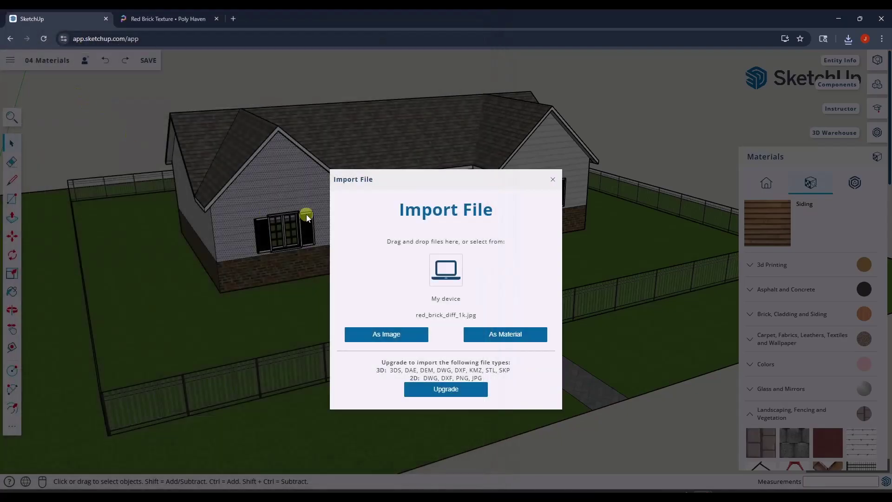
click(501, 335)
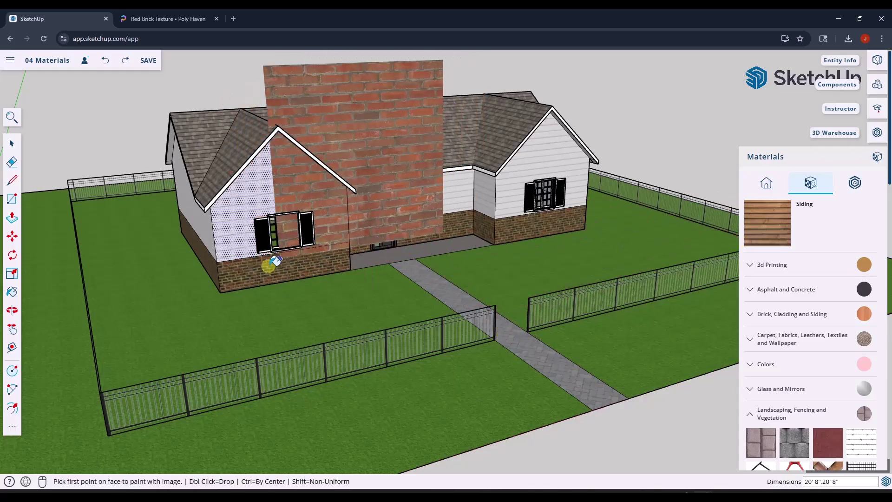
Place the imported brick image on the lower front wall beneath the left window, starting at its bottom outer corner and scaling it freehand
scroll(251, 283, up, 8)
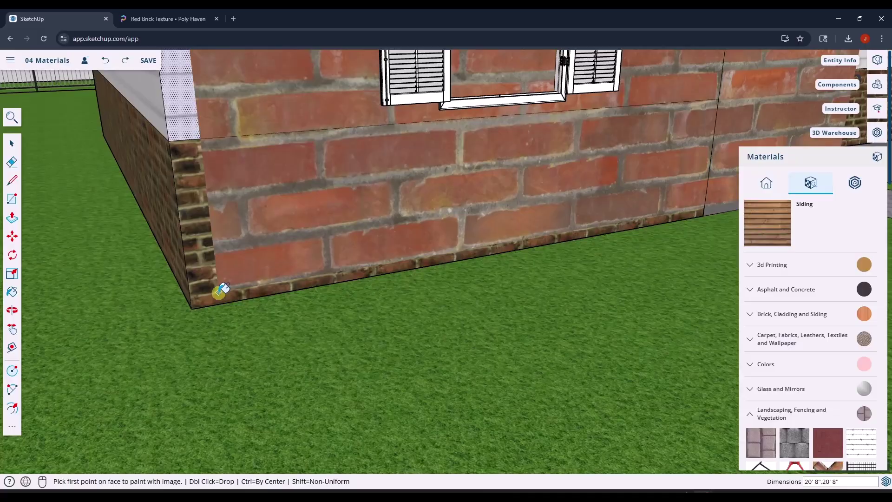
click(192, 308)
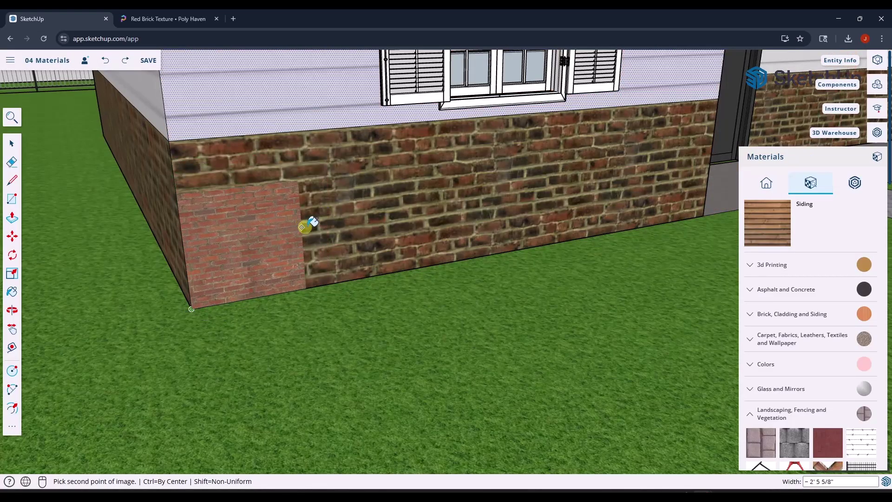
click(377, 209)
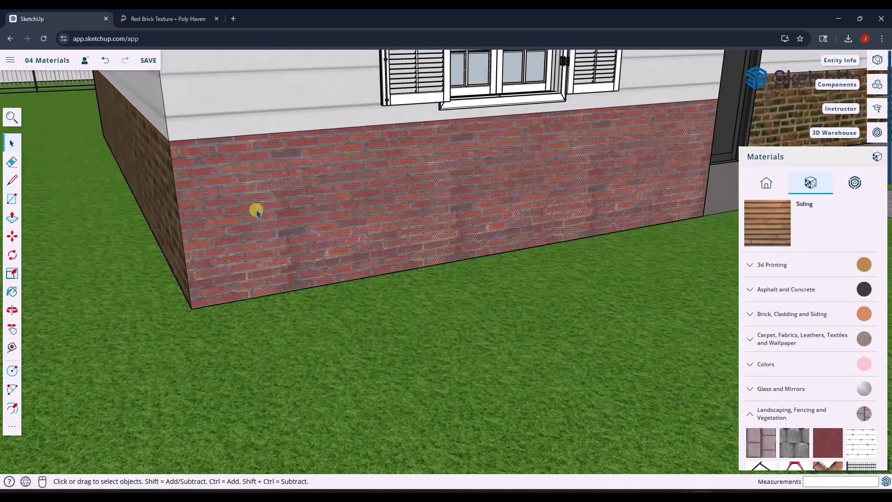
Paint the adjoining lower side wall and the recessed entry's lower walls with the imported red brick material from the model's materials
scroll(256, 209, down, 3)
middle_drag(255, 207, 346, 203)
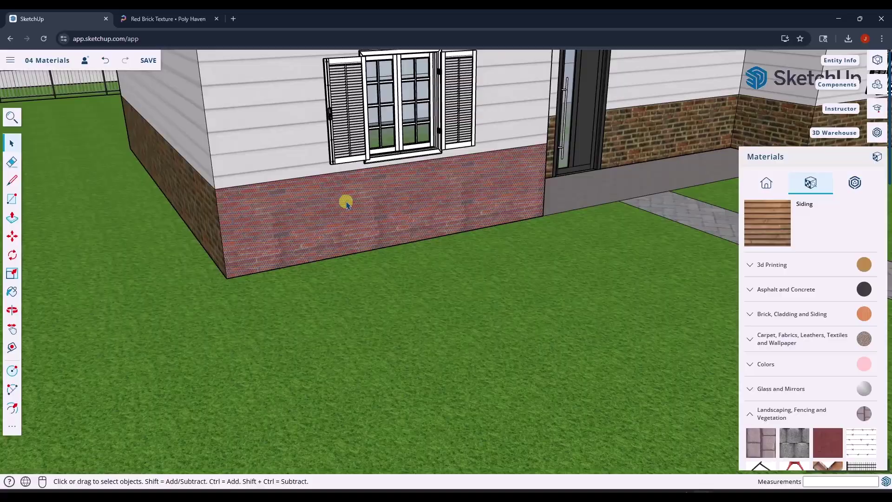
click(767, 187)
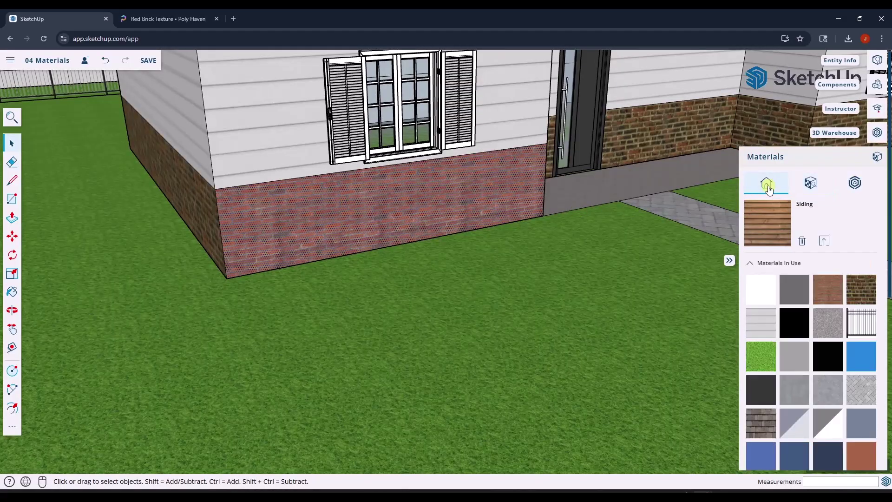
click(834, 291)
click(199, 200)
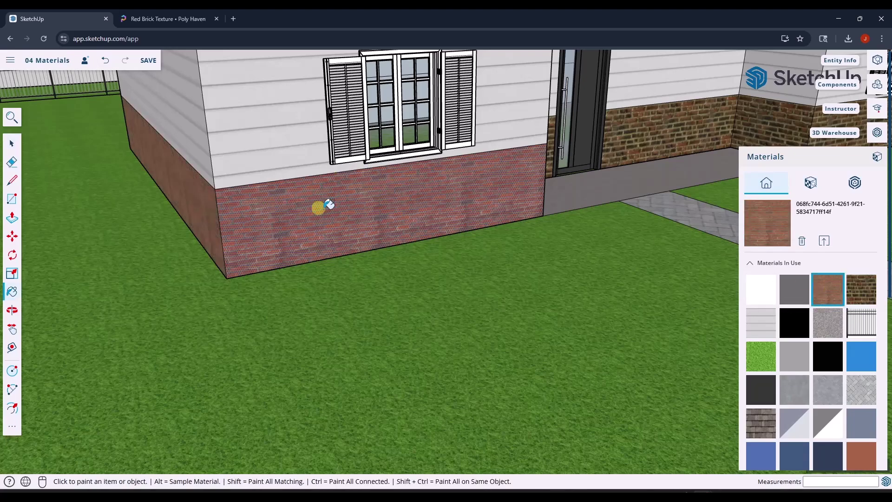
mouse_move(328, 203)
middle_down()
mouse_move(274, 199)
mouse_move(412, 199)
mouse_move(109, 215)
mouse_move(396, 181)
mouse_move(408, 171)
middle_up()
click(408, 172)
click(478, 169)
click(484, 189)
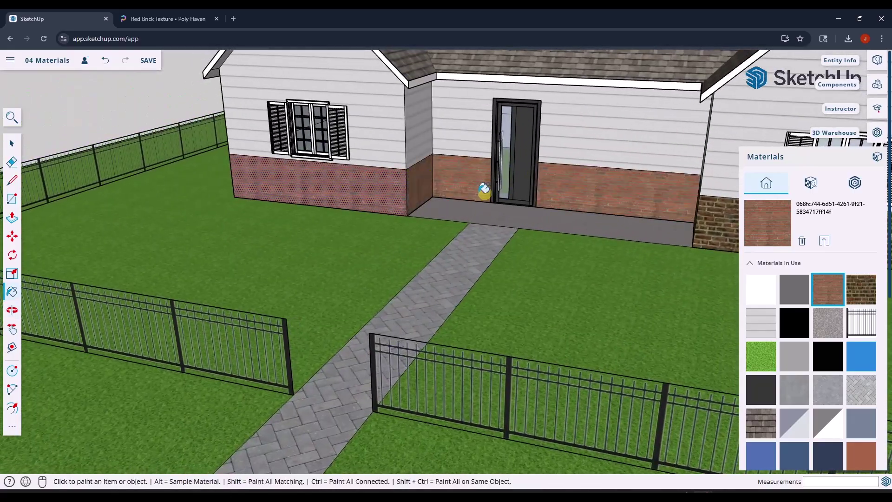
Paint the remaining lower walls around the far wing and back of the house with the imported red brick material
mouse_move(484, 190)
middle_down()
mouse_move(653, 185)
mouse_move(404, 191)
mouse_move(601, 211)
middle_up()
mouse_move(454, 203)
middle_down()
mouse_move(607, 169)
mouse_move(189, 166)
middle_up()
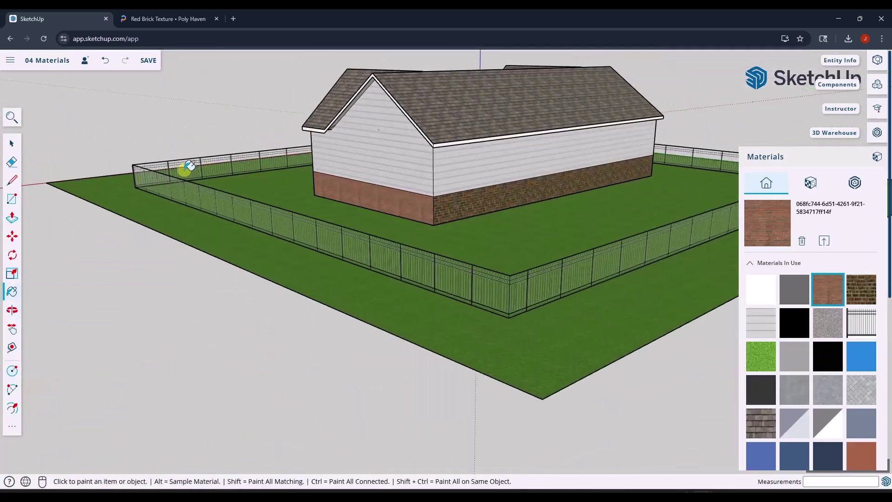
click(472, 193)
middle_drag(256, 180, 400, 179)
scroll(334, 170, up, 3)
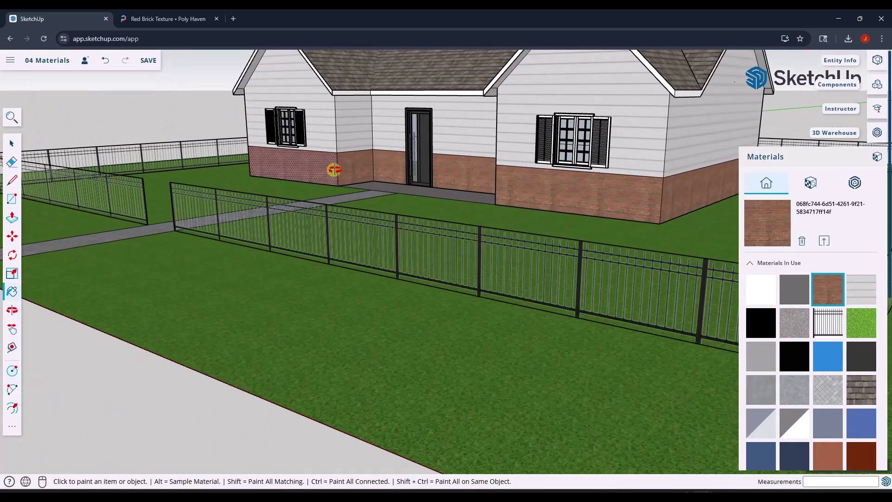
mouse_move(333, 170)
middle_down()
mouse_move(643, 231)
mouse_move(350, 188)
mouse_move(448, 183)
mouse_move(385, 204)
middle_up()
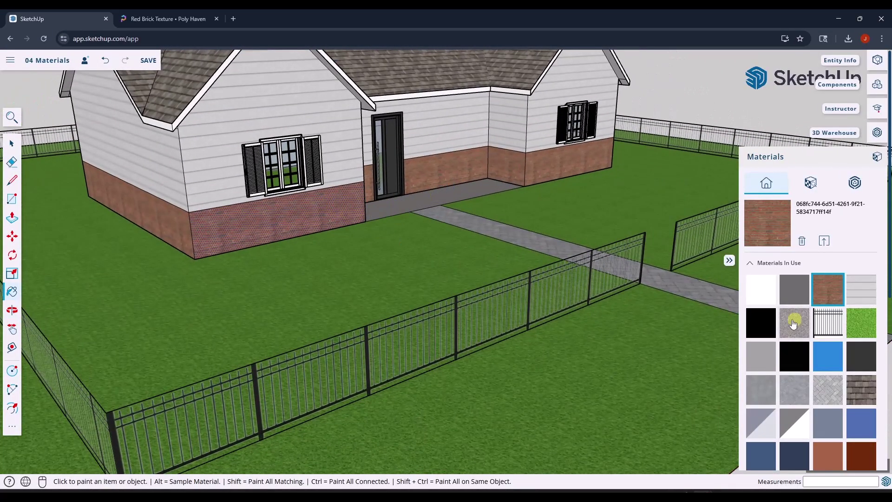
Check the model's unused materials by collapsing the materials in use, and expand that list again
click(750, 265)
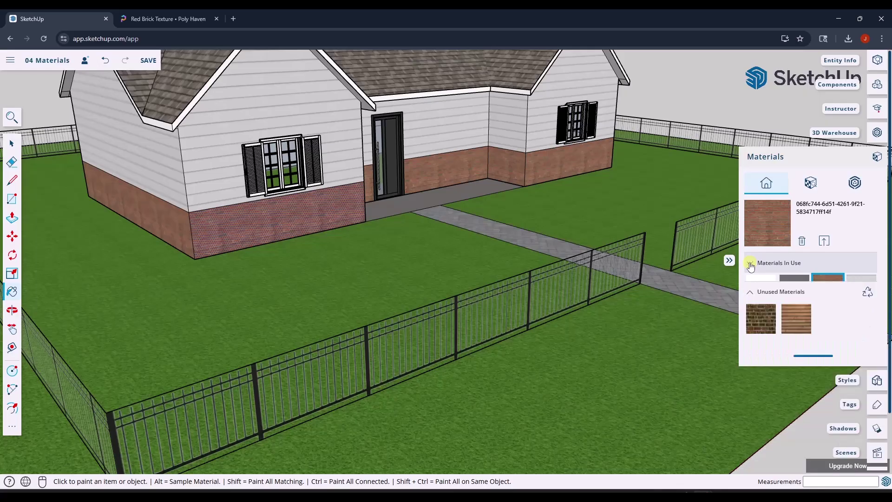
click(751, 265)
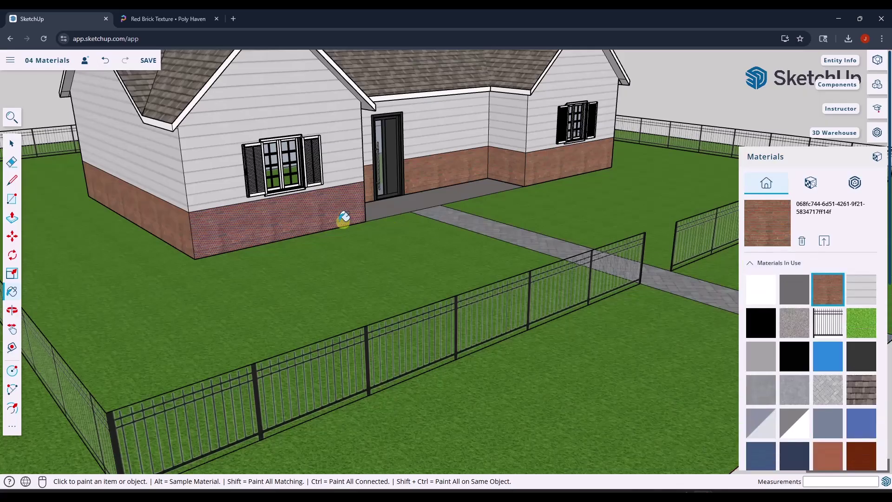
middle_drag(297, 204, 279, 211)
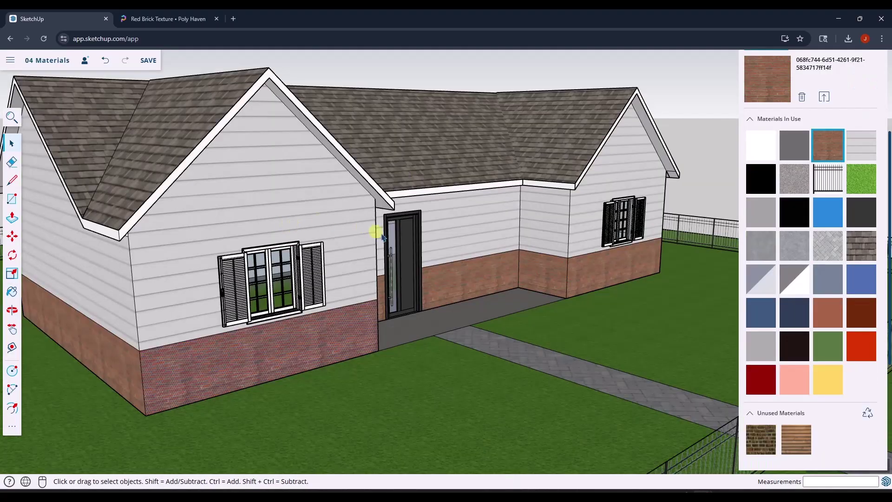
Sample the default white material from the roof trim and paint the left wing's lower side and front walls with it
mouse_move(382, 237)
middle_down()
mouse_move(172, 205)
mouse_move(203, 203)
middle_up()
key(b)
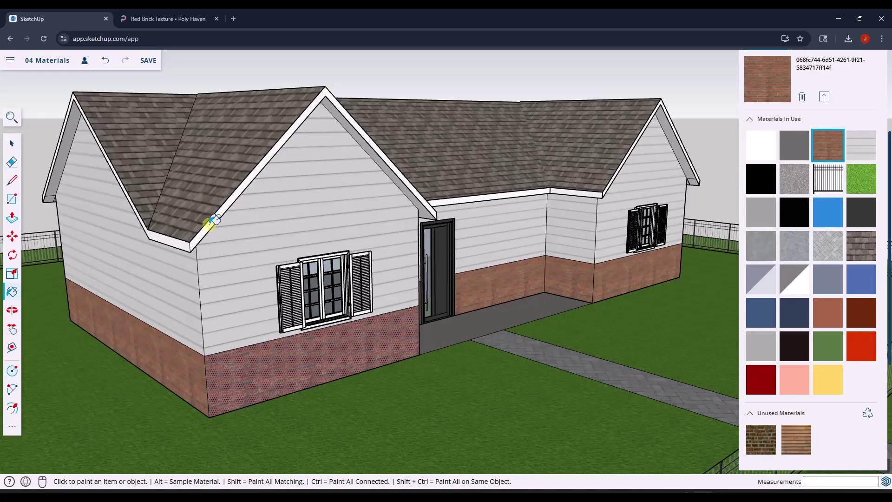
key(alt)
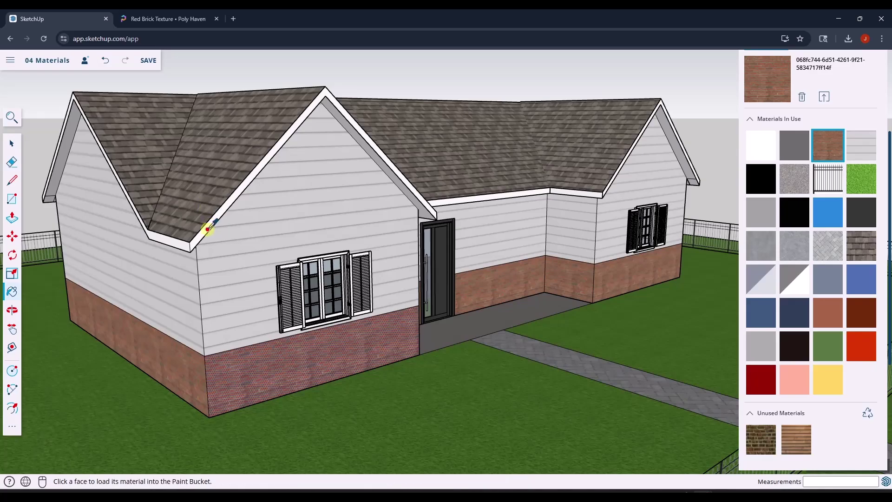
alt+click(208, 229)
click(189, 354)
click(256, 369)
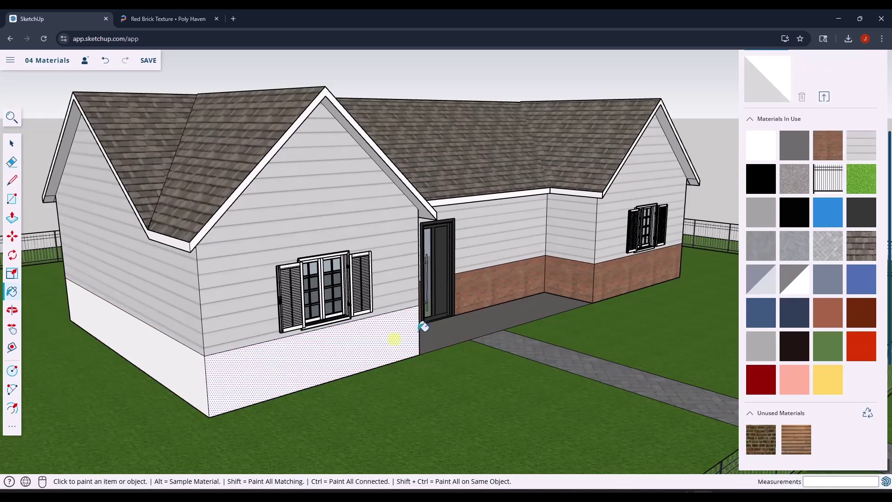
Paint the lower walls of the recessed entry, including both sides of the door, with the sampled default white material
mouse_move(392, 338)
middle_down()
mouse_move(159, 292)
mouse_move(367, 280)
middle_up()
click(337, 285)
click(381, 283)
click(461, 289)
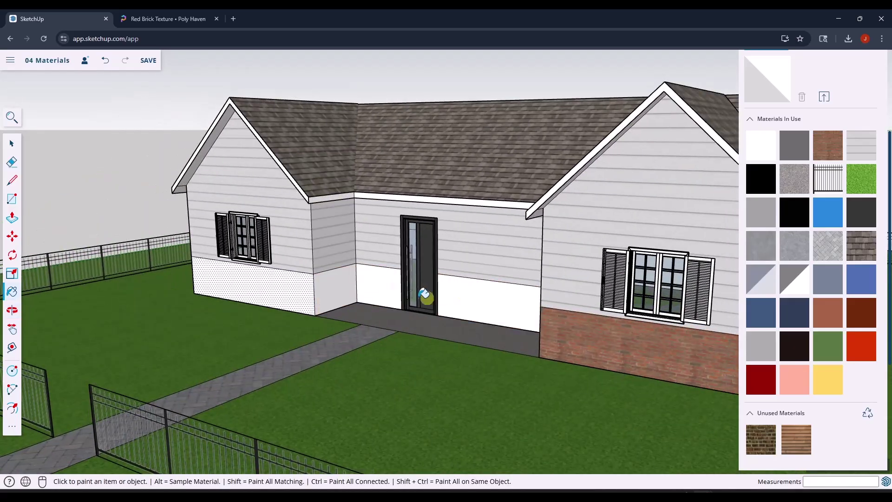
Paint the remaining brick lower walls on the other wing, its side and the back with the default white material
middle_drag(422, 298, 650, 294)
click(603, 293)
click(627, 288)
mouse_move(597, 284)
middle_down()
mouse_move(213, 241)
mouse_move(459, 284)
mouse_move(553, 246)
mouse_move(372, 269)
middle_up()
click(459, 283)
click(464, 273)
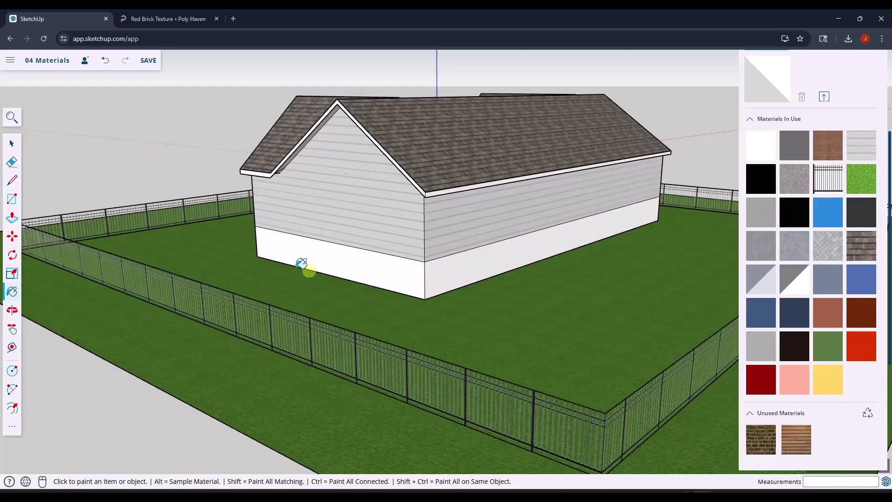
Select the white lower wall faces along the house's side, front wing and both sides of the entry door
mouse_move(302, 265)
middle_down()
mouse_move(365, 243)
mouse_move(319, 259)
mouse_move(331, 259)
mouse_move(229, 259)
mouse_move(175, 274)
mouse_move(223, 280)
middle_up()
key(space)
click(251, 269)
shift+click(320, 268)
click(222, 262)
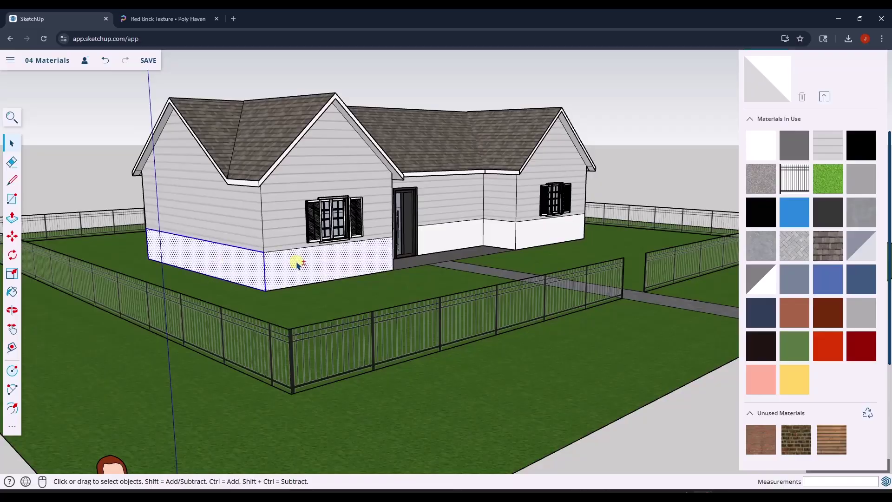
middle_drag(414, 247, 378, 256)
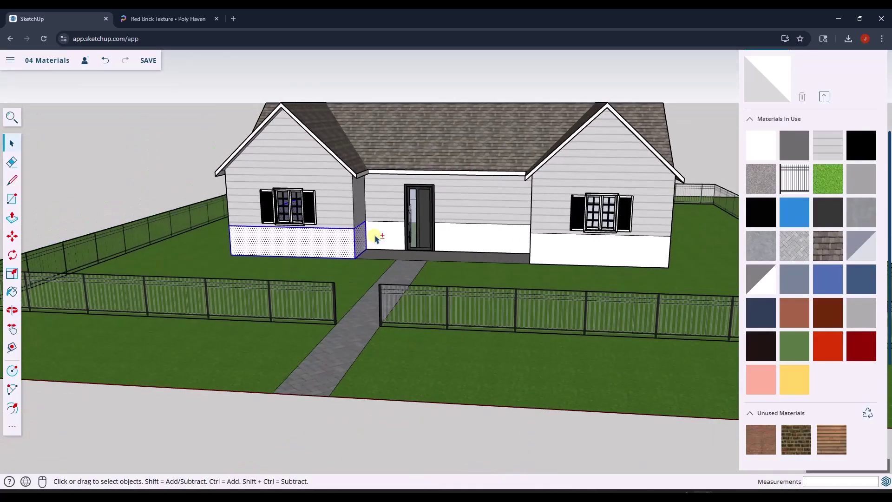
shift+click(382, 237)
shift+click(460, 235)
Add the entry return, far wing and back lower wall faces to the selection and make all of them one group
middle_drag(460, 235, 537, 237)
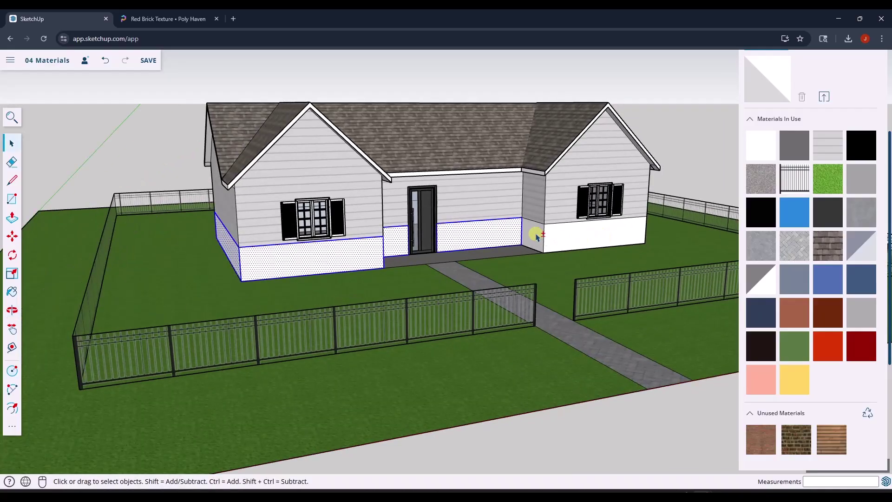
shift+click(536, 237)
shift+click(567, 233)
middle_drag(615, 235, 430, 259)
shift+click(507, 255)
shift+click(470, 263)
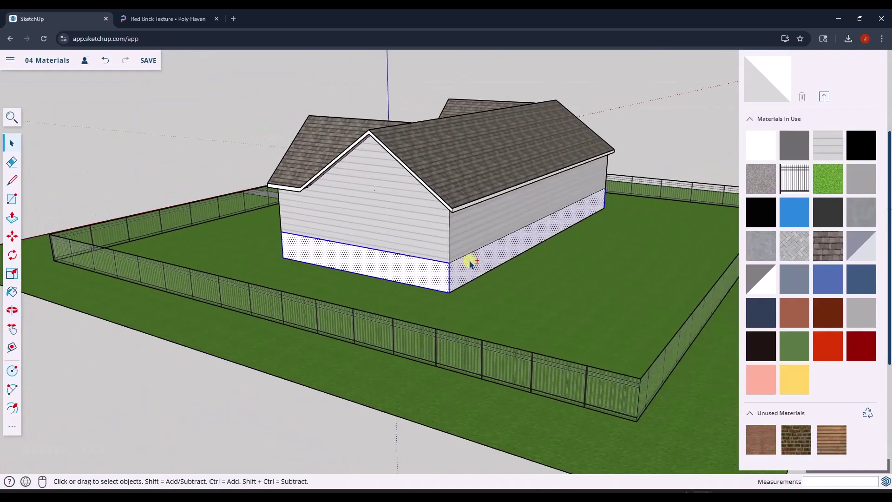
middle_drag(264, 257, 439, 259)
right_click(441, 261)
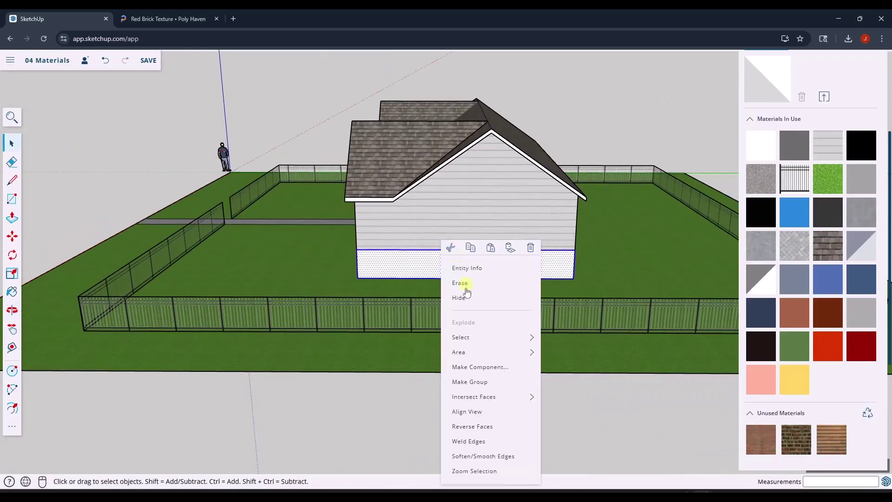
click(478, 381)
Paint the whole lower wall group with the imported red brick from the unused materials
middle_drag(258, 265, 544, 263)
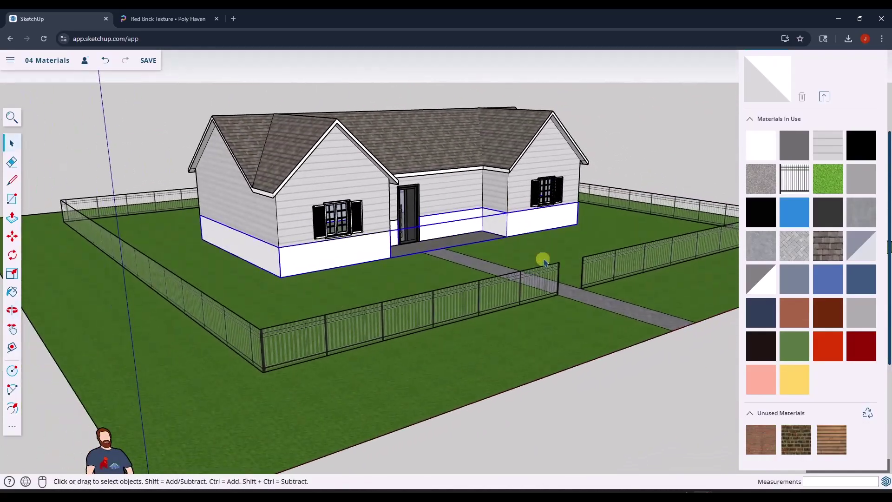
scroll(849, 239, up, 3)
scroll(847, 242, down, 3)
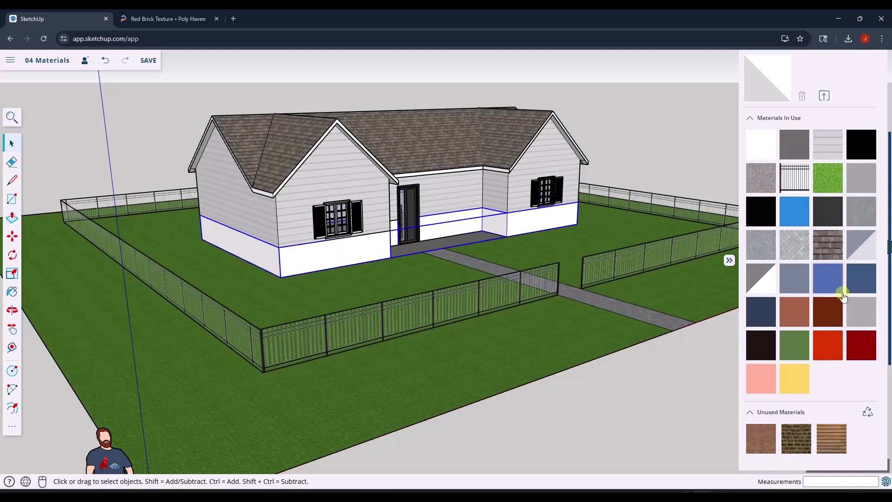
scroll(839, 279, down, 2)
scroll(822, 153, up, 3)
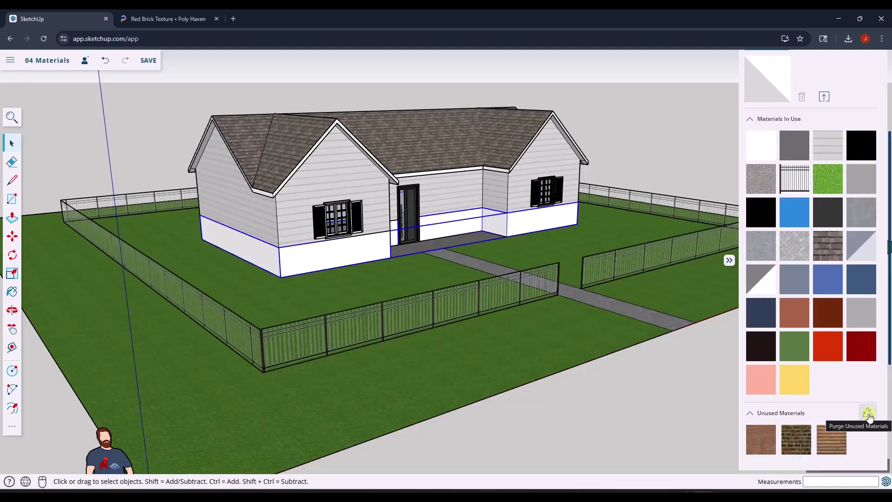
click(761, 441)
click(317, 254)
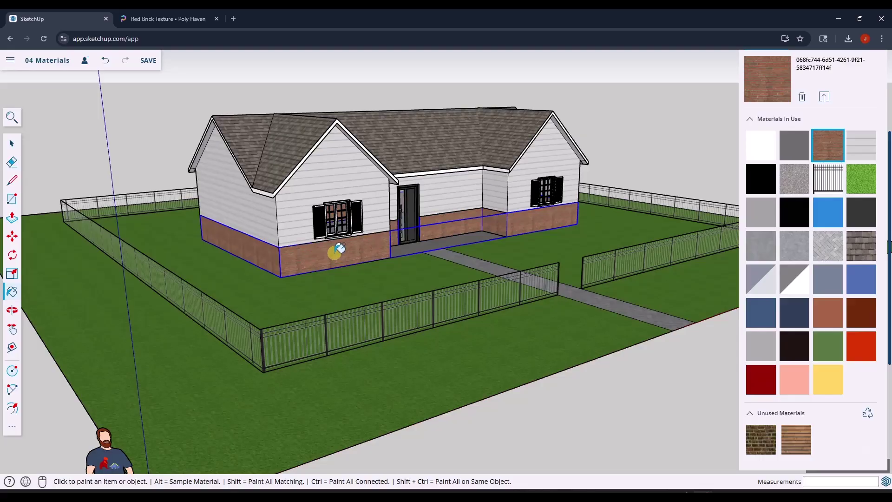
Examine the red brick texture on the lower walls up close, below the front window and around the house corner
mouse_move(339, 249)
middle_down()
mouse_move(709, 247)
mouse_move(438, 242)
mouse_move(313, 255)
mouse_move(318, 251)
middle_up()
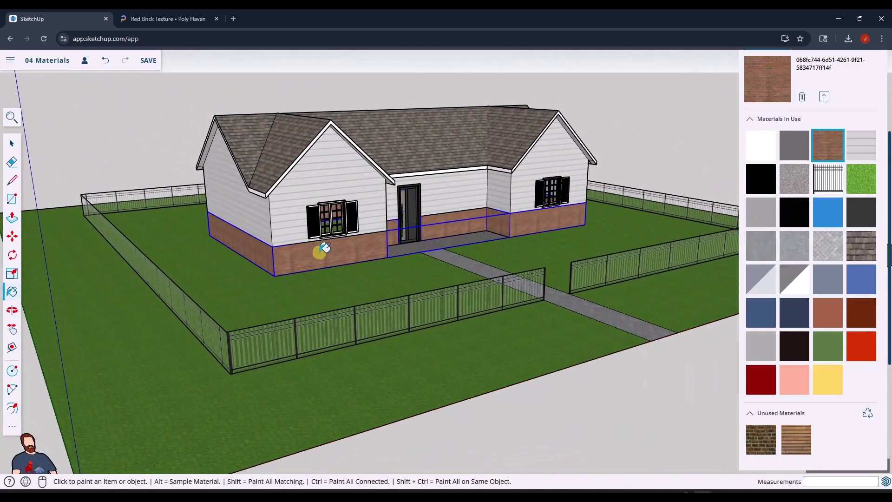
scroll(324, 248, up, 10)
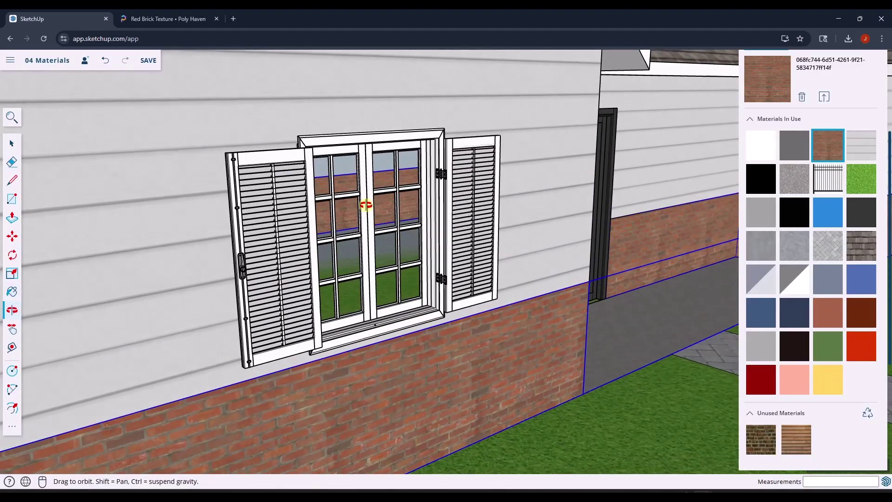
mouse_move(366, 205)
middle_down()
mouse_move(412, 199)
mouse_move(384, 205)
mouse_move(352, 292)
middle_up()
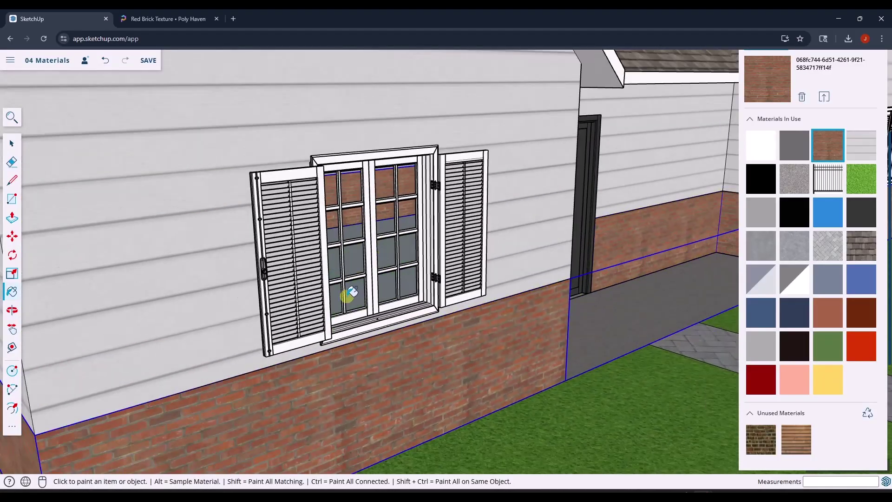
scroll(351, 291, up, 5)
middle_drag(346, 295, 730, 103)
middle_drag(368, 311, 186, 321)
middle_drag(379, 279, 241, 234)
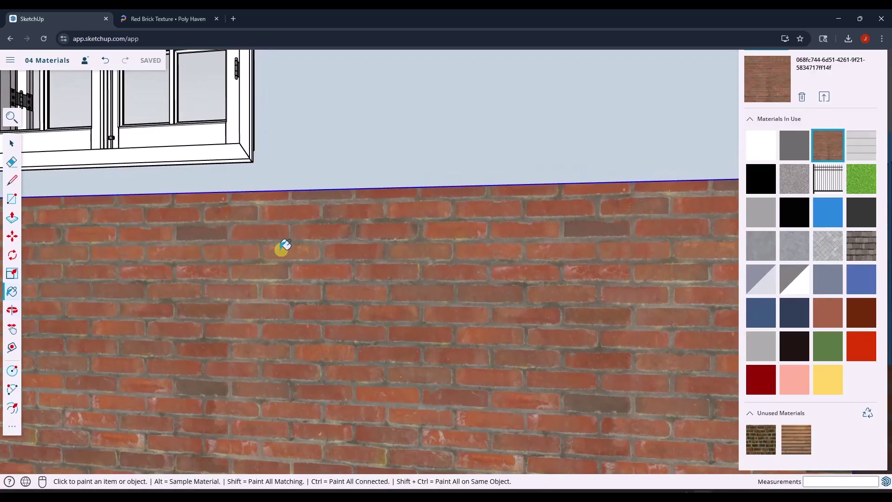
middle_drag(537, 286, 446, 294)
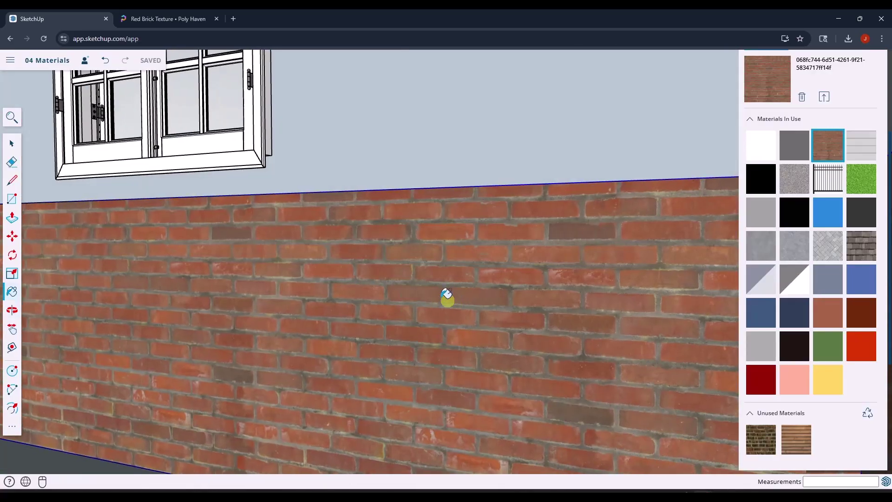
middle_drag(324, 248, 275, 273)
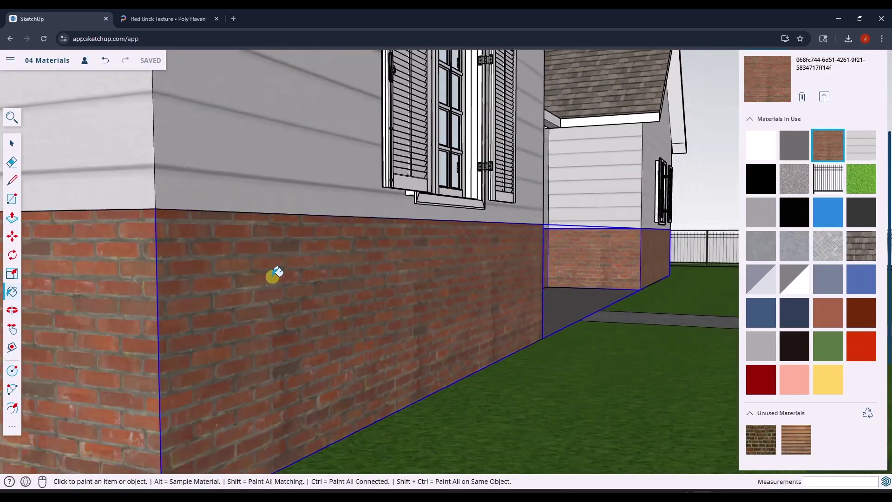
scroll(488, 260, down, 3)
middle_drag(488, 260, 353, 297)
scroll(343, 294, up, 3)
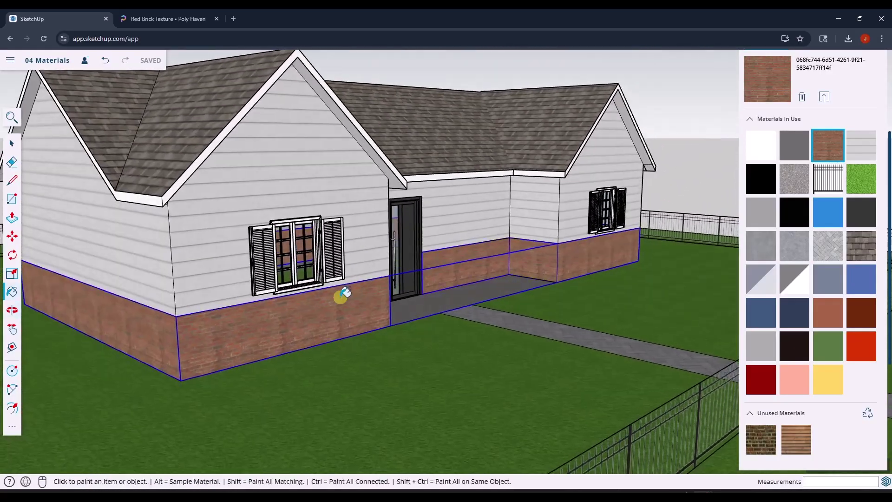
Review the whole house with its brick lower walls from the front corner and from farther away
scroll(283, 248, down, 3)
middle_drag(283, 249, 275, 255)
key(space)
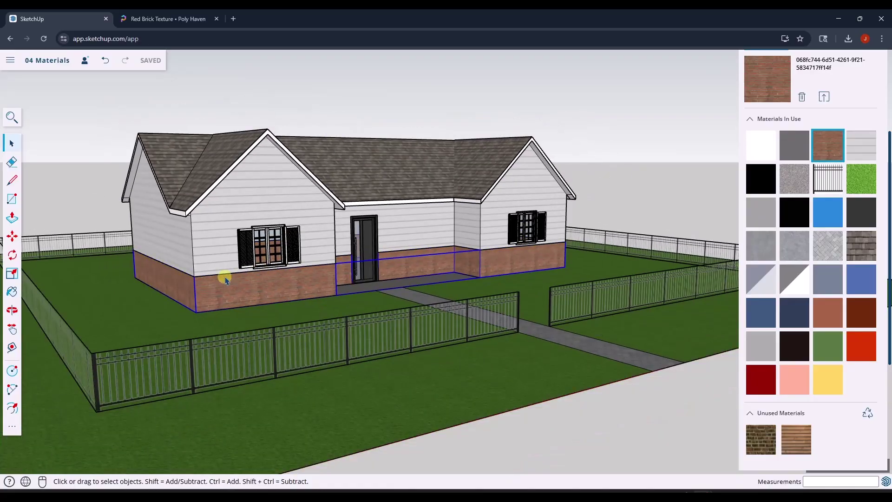
middle_drag(224, 277, 247, 289)
scroll(247, 289, down, 3)
middle_drag(312, 251, 288, 291)
scroll(370, 266, up, 2)
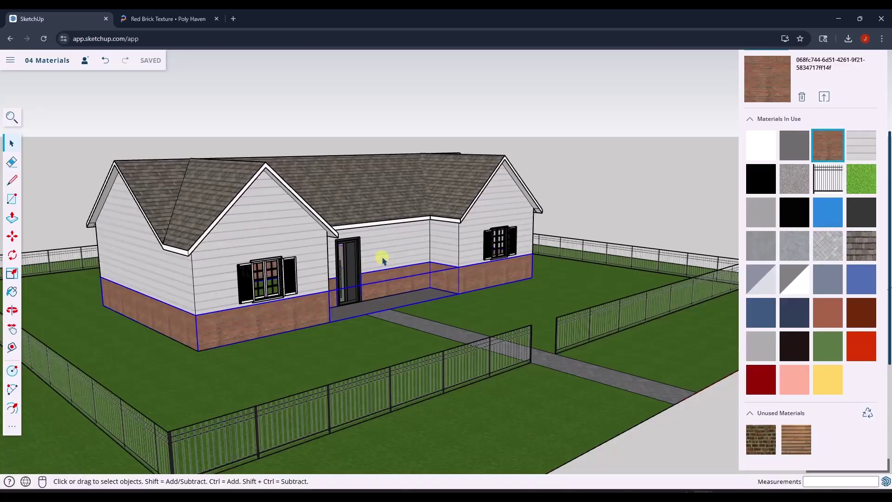
middle_drag(370, 263, 368, 268)
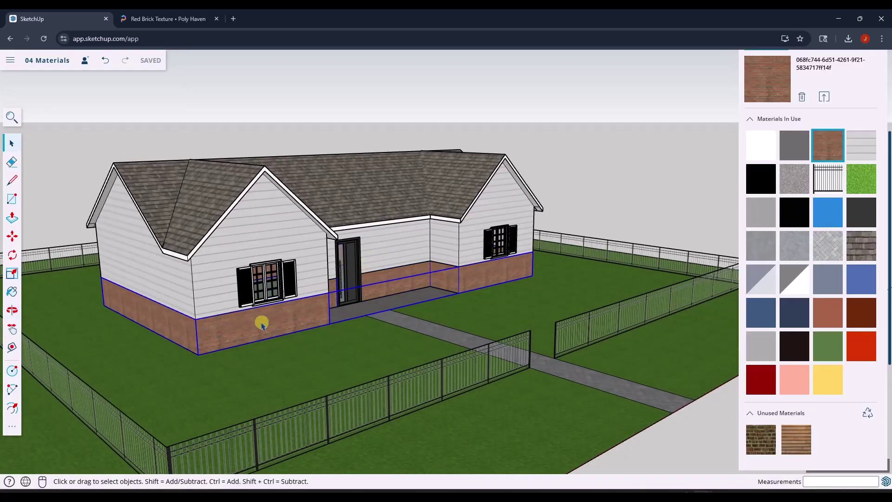
middle_drag(289, 299, 324, 297)
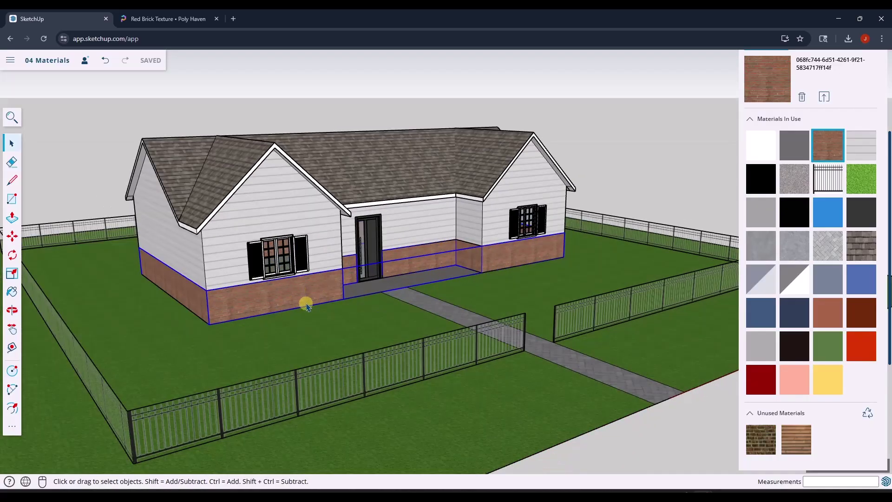
middle_drag(326, 293, 323, 311)
scroll(320, 313, down, 3)
scroll(315, 314, down, 2)
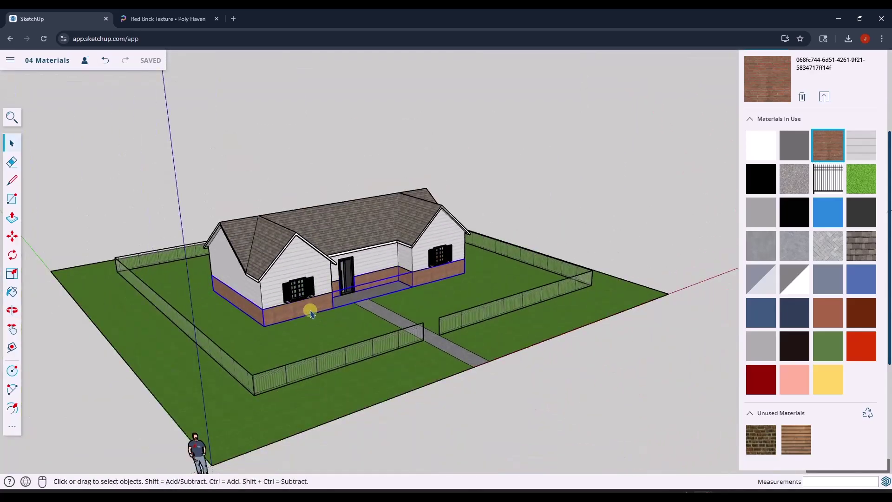